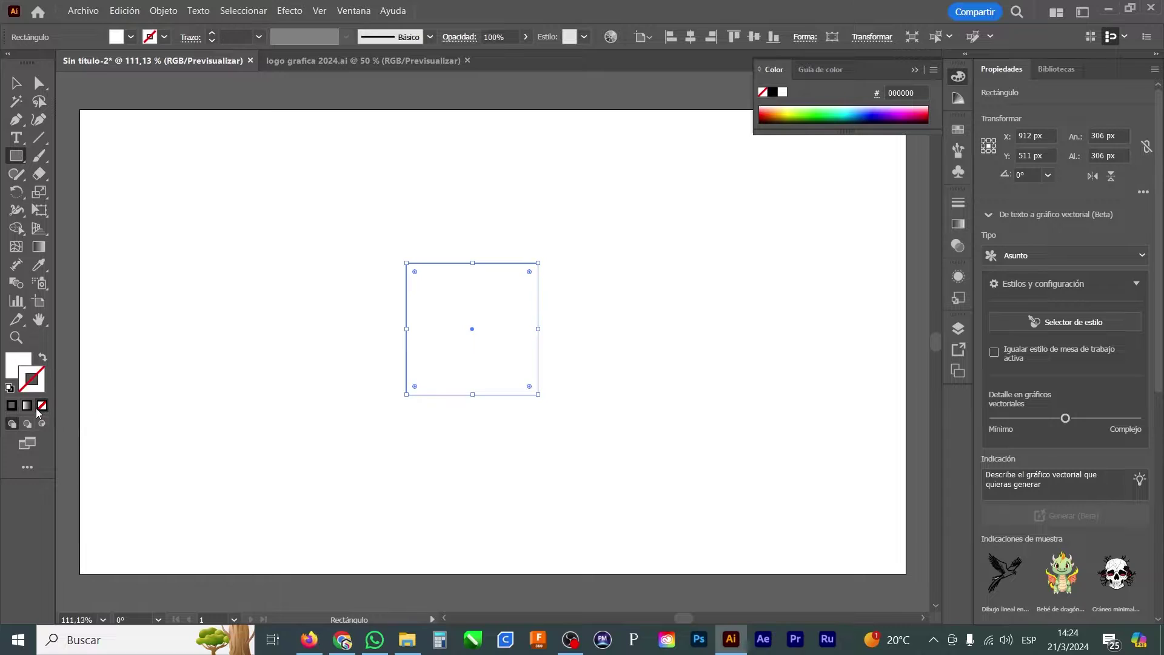
Step: Fill the selected square with the bright turquoise colour 00FFE0
{"action": "left_click", "coordinate": [16, 363]}
{"action": "double_click", "coordinate": [16, 362]}
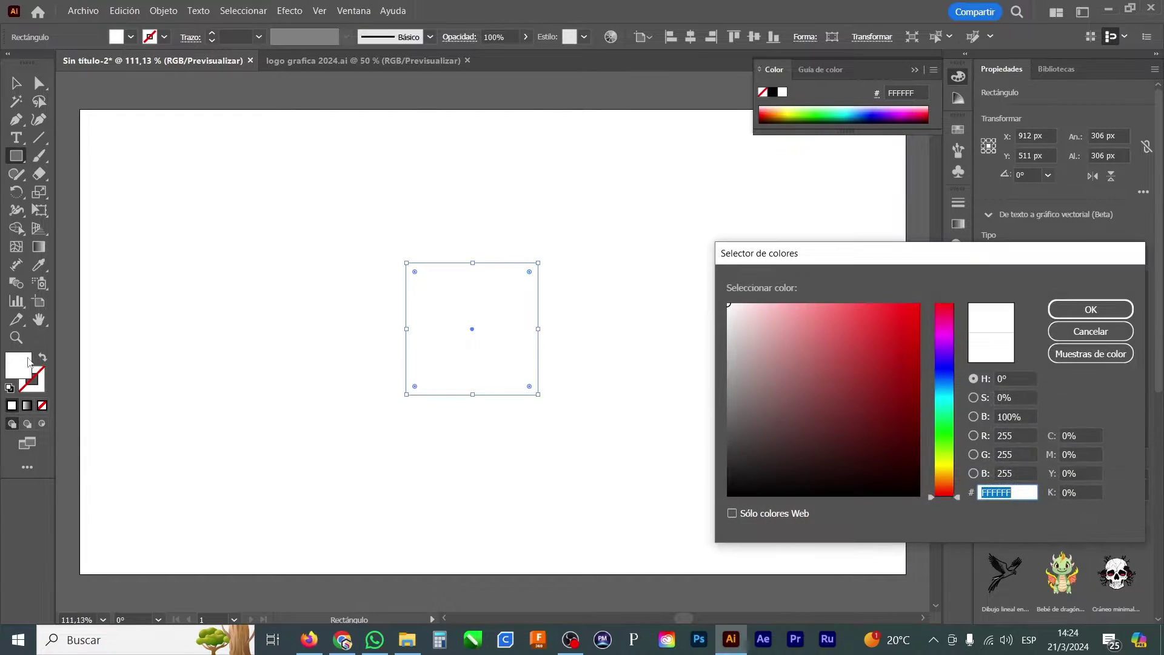
{"action": "left_click_drag", "start_coordinate": [945, 432], "coordinate": [944, 403]}
{"action": "left_click", "coordinate": [918, 305]}
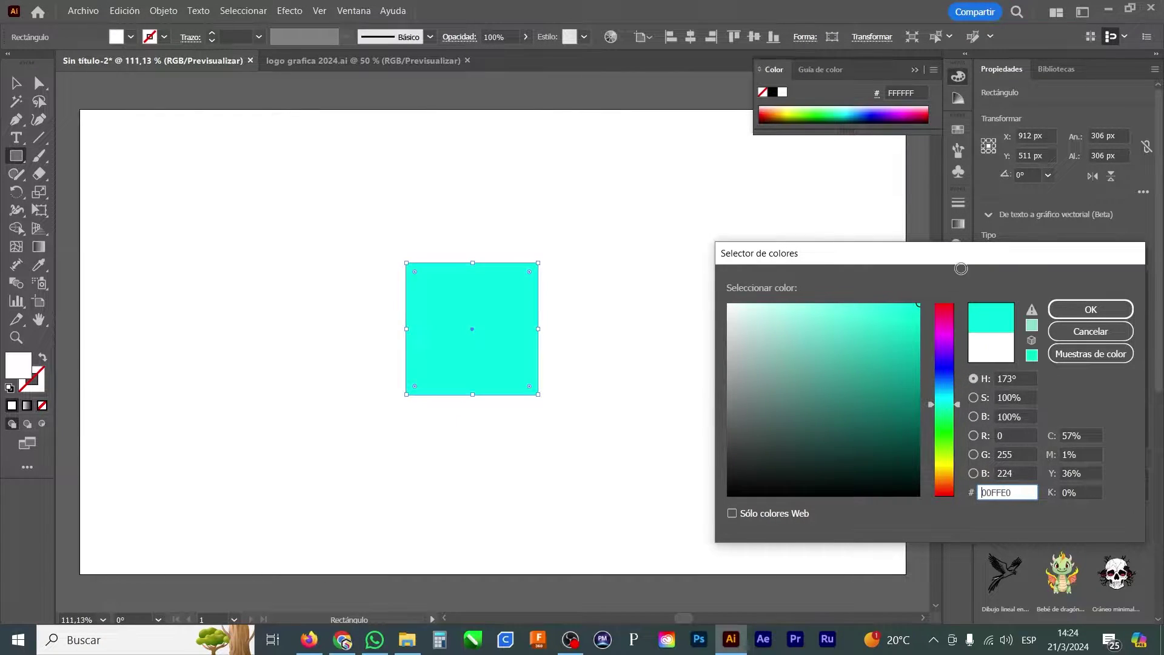
{"action": "left_click", "coordinate": [1086, 309]}
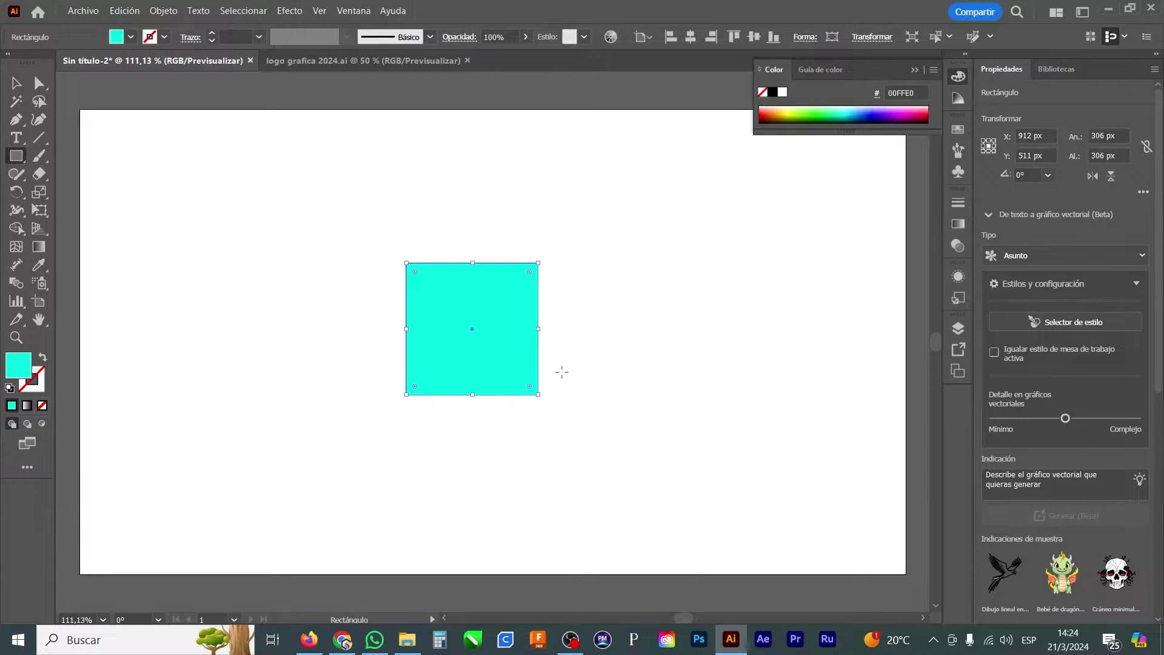
Step: Show the 3D and materials settings and apply the Plano 3D type to the square
{"action": "left_click", "coordinate": [355, 11]}
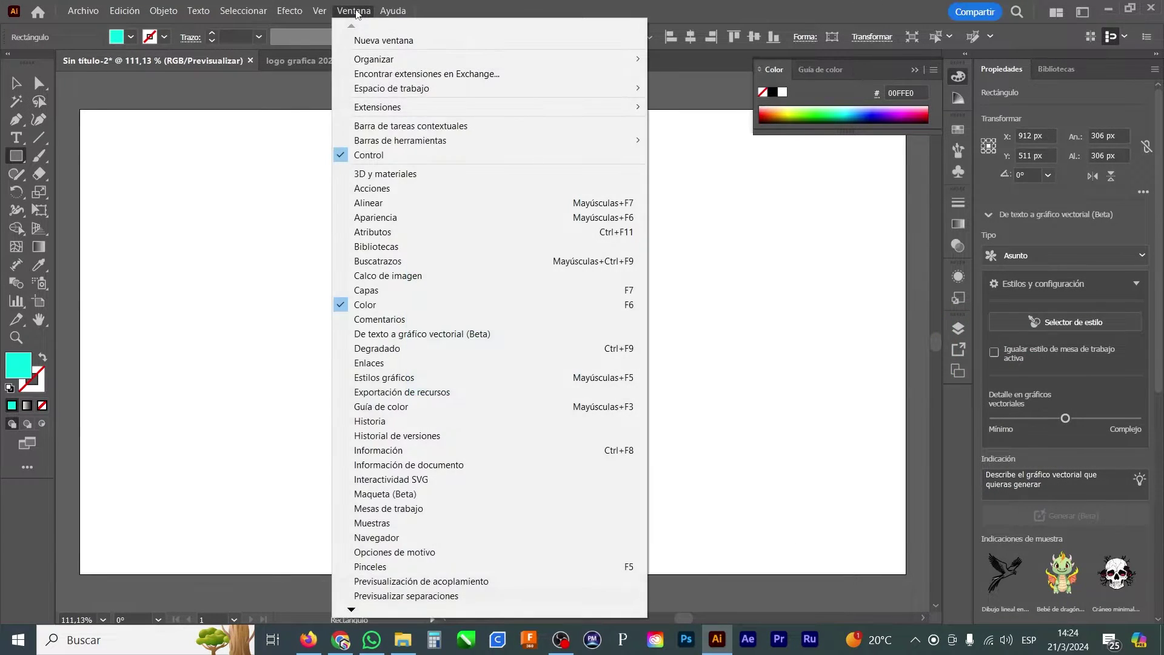
{"action": "left_click", "coordinate": [375, 173]}
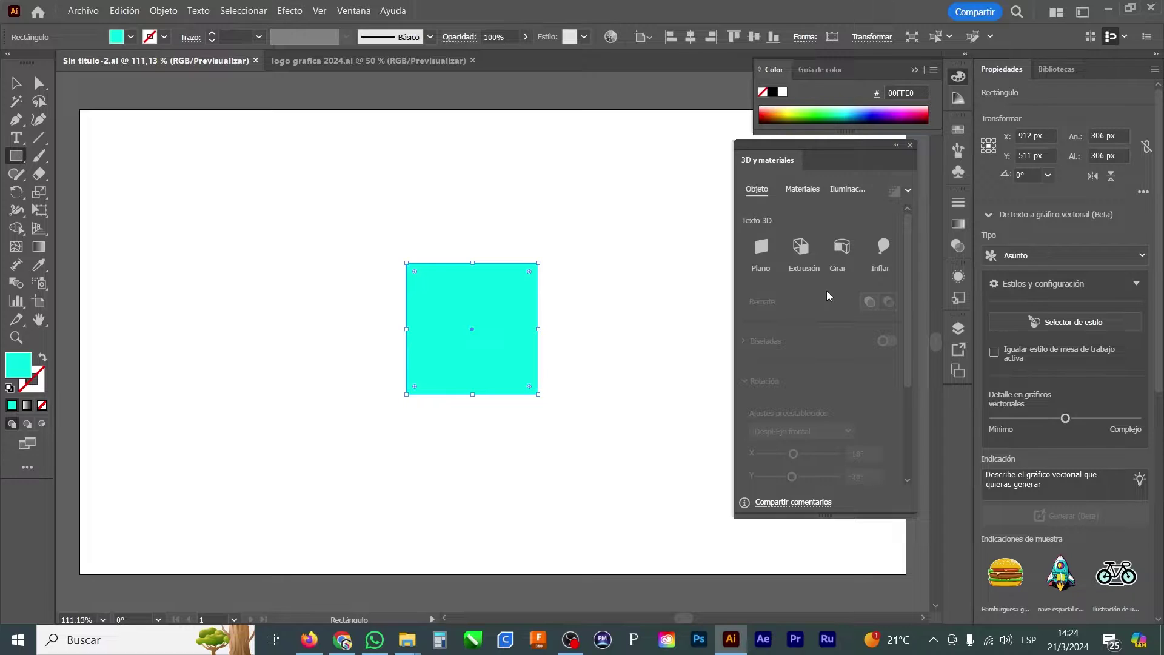
{"action": "left_click", "coordinate": [762, 249]}
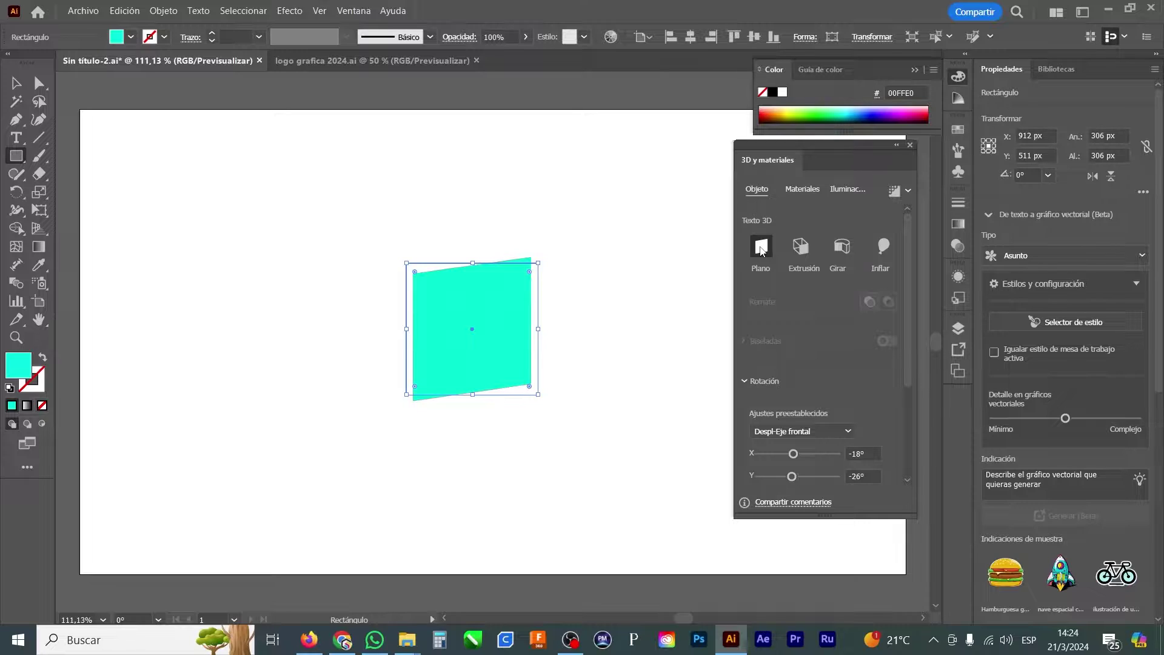
Step: Try rotating the flat square freely on the canvas, and restore its rotation to the Despl-Eje frontal preset
{"action": "key", "text": "v"}
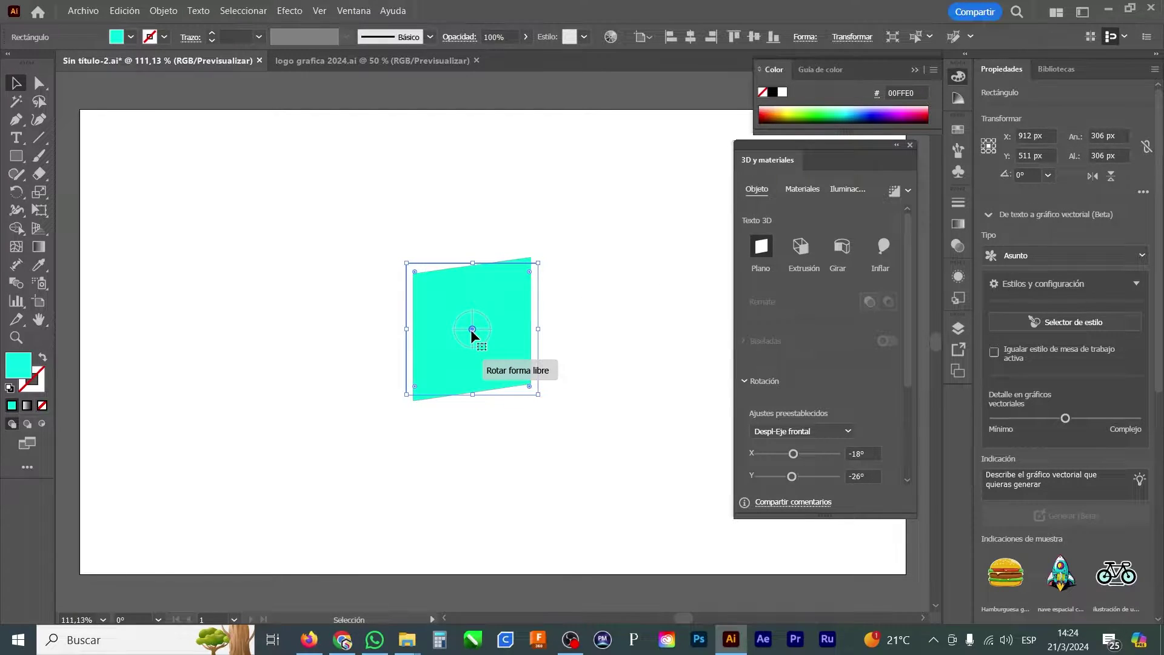
{"action": "mouse_move", "coordinate": [472, 329]}
{"action": "left_mouse_down"}
{"action": "mouse_move", "coordinate": [483, 340]}
{"action": "mouse_move", "coordinate": [509, 330]}
{"action": "mouse_move", "coordinate": [496, 310]}
{"action": "mouse_move", "coordinate": [454, 327]}
{"action": "mouse_move", "coordinate": [473, 336]}
{"action": "left_mouse_up"}
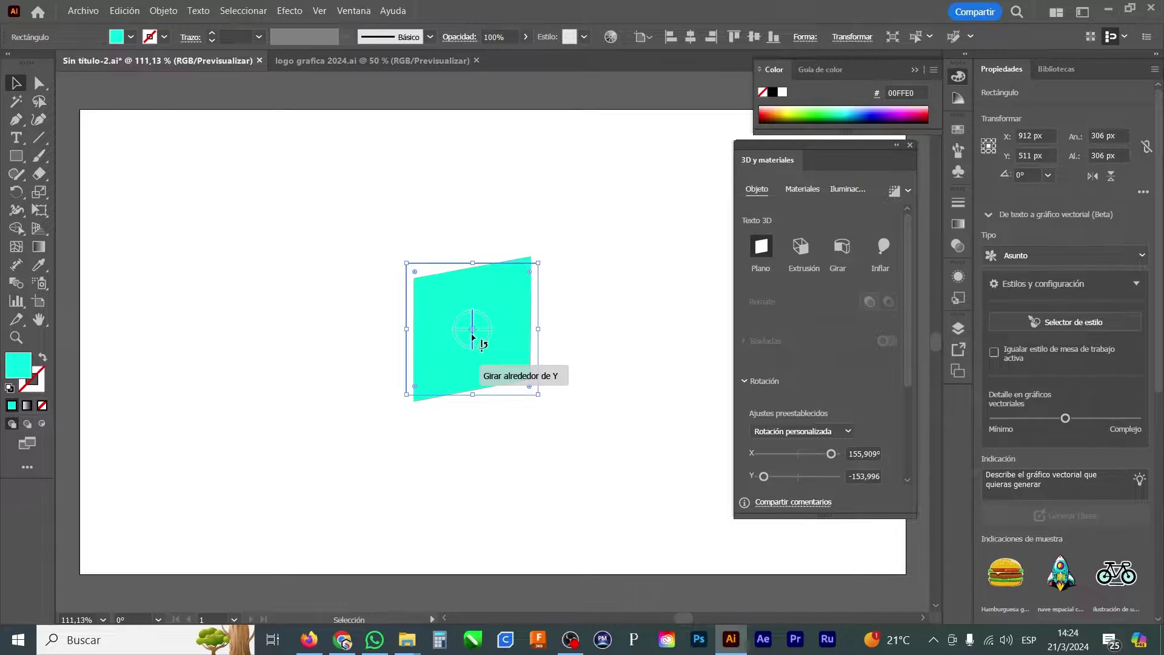
{"action": "scroll", "coordinate": [839, 417], "scroll_direction": "down", "scroll_amount": 3}
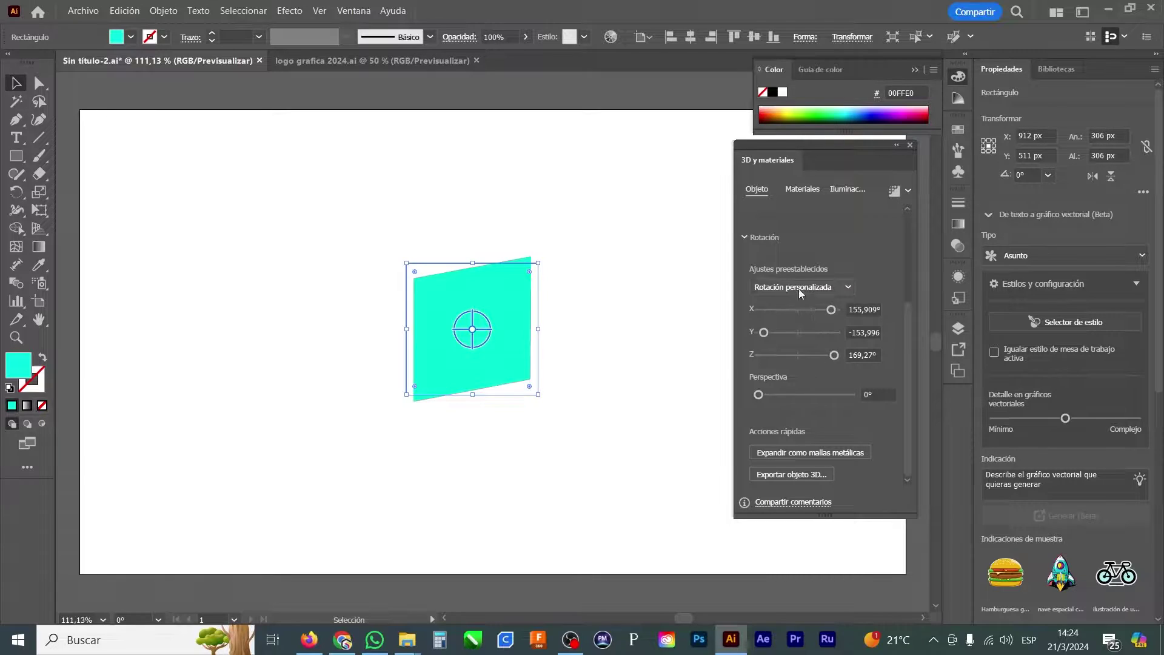
{"action": "left_click", "coordinate": [848, 287]}
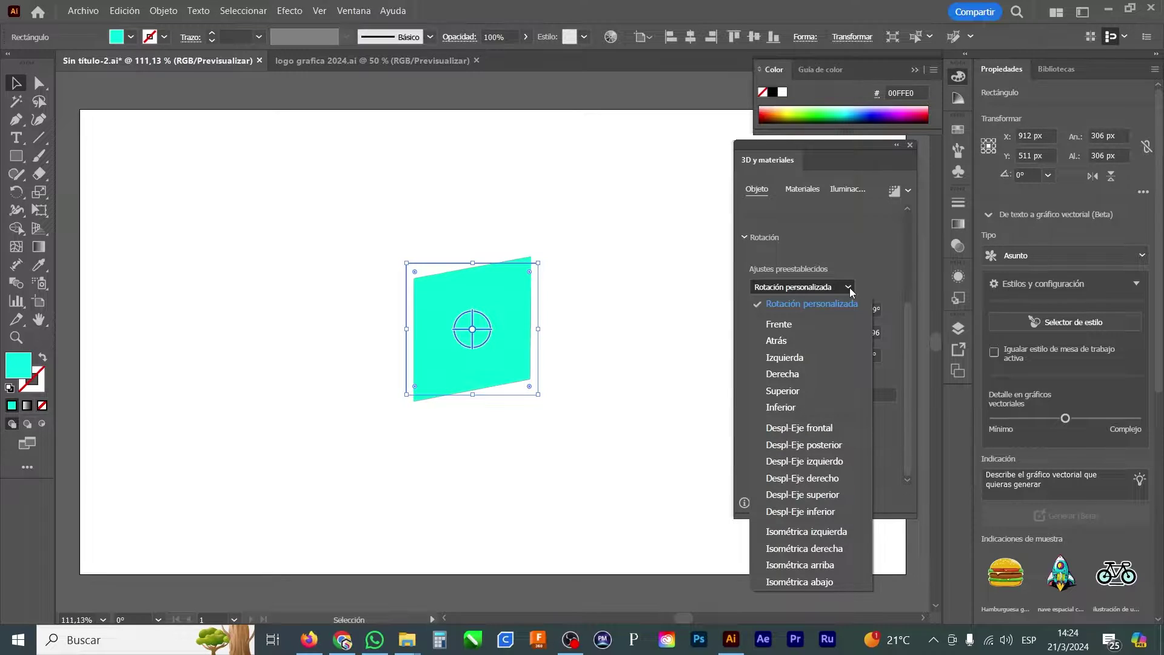
{"action": "left_click", "coordinate": [829, 428]}
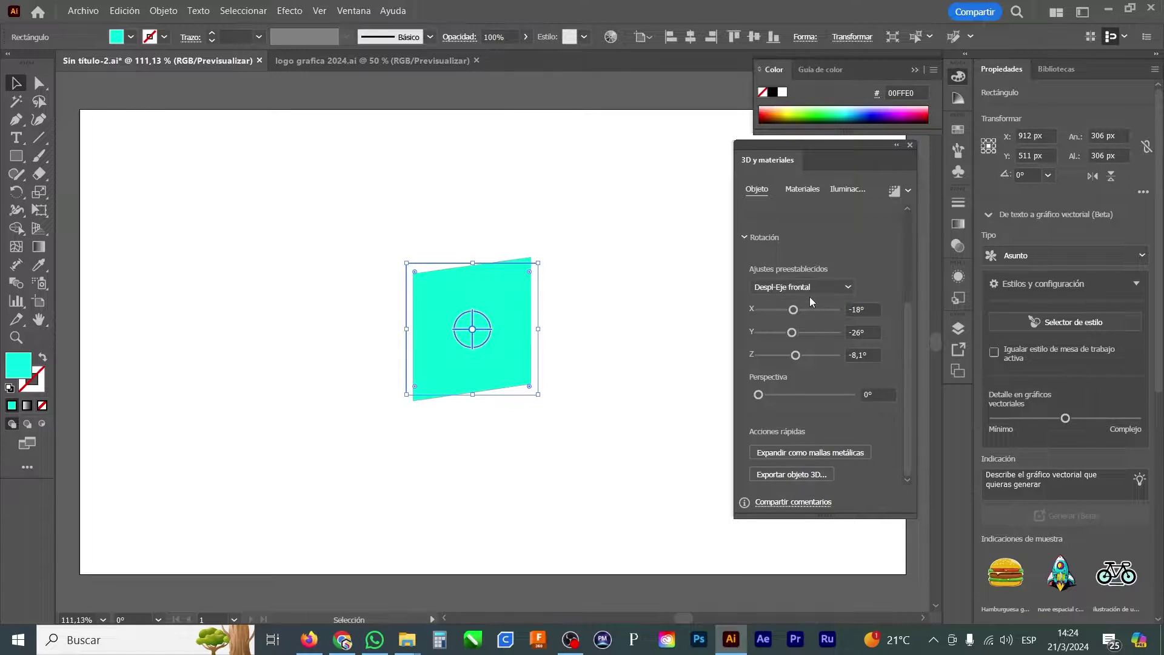
Step: Try custom axis rotation angles on the flat square, and reapply the Despl-Eje frontal preset
{"action": "left_click_drag", "start_coordinate": [793, 310], "coordinate": [799, 358]}
{"action": "left_click", "coordinate": [814, 288]}
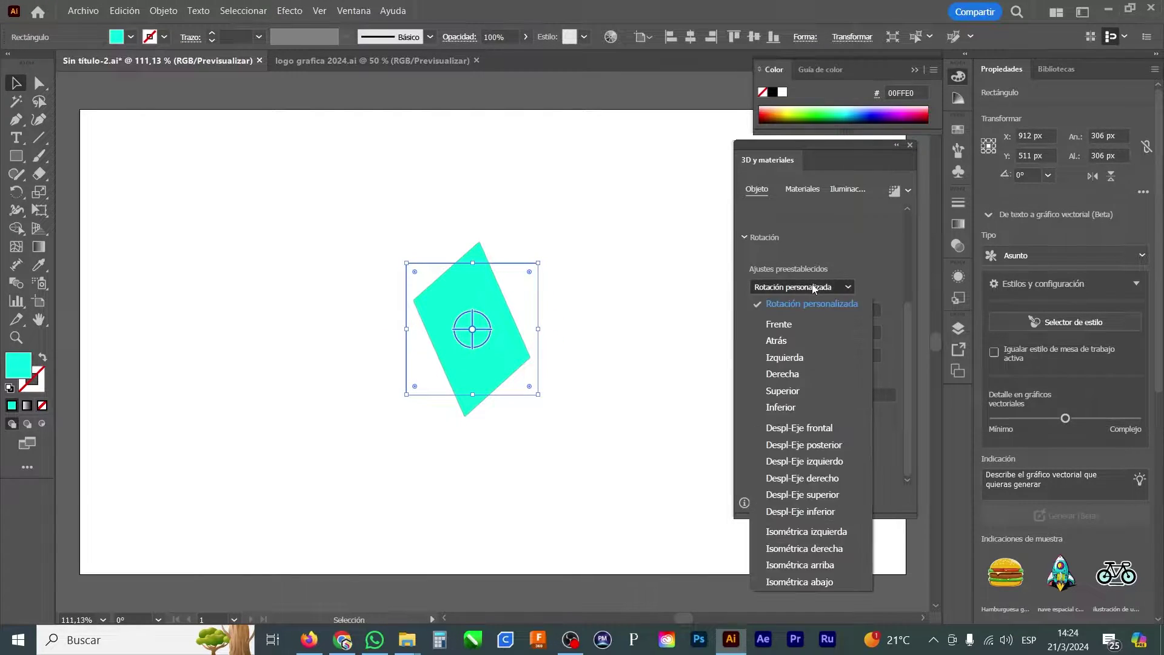
{"action": "left_click", "coordinate": [801, 428]}
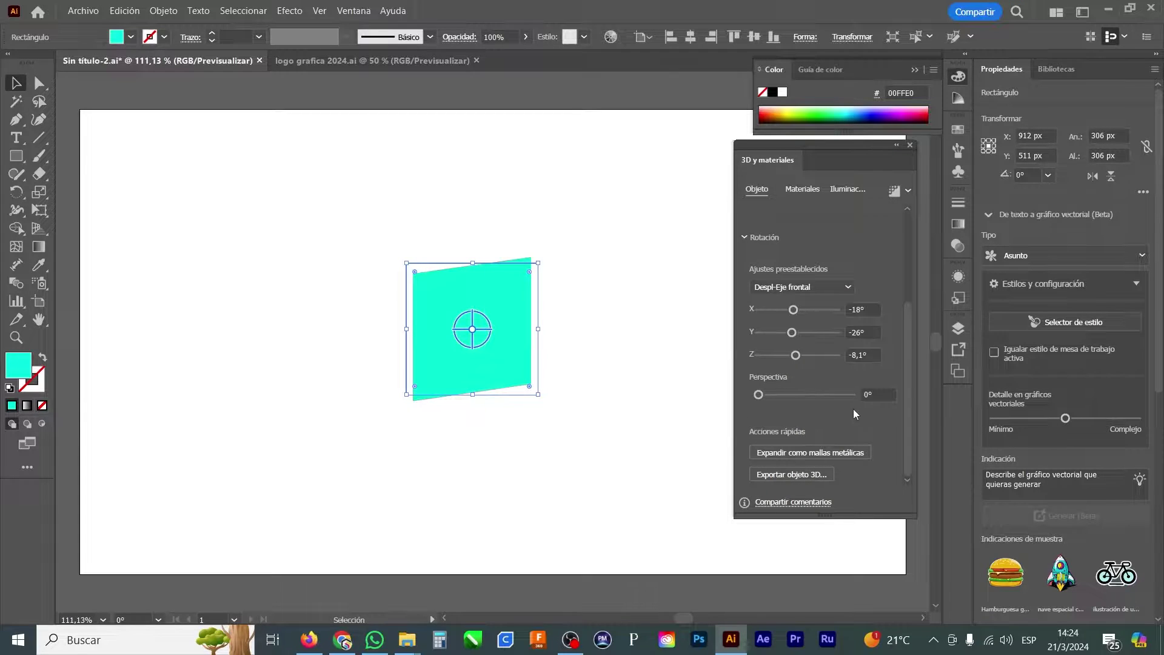
Step: Change the square's 3D type to Extrusión with a depth of 377 px to form a cube
{"action": "left_click_drag", "start_coordinate": [912, 437], "coordinate": [919, 277]}
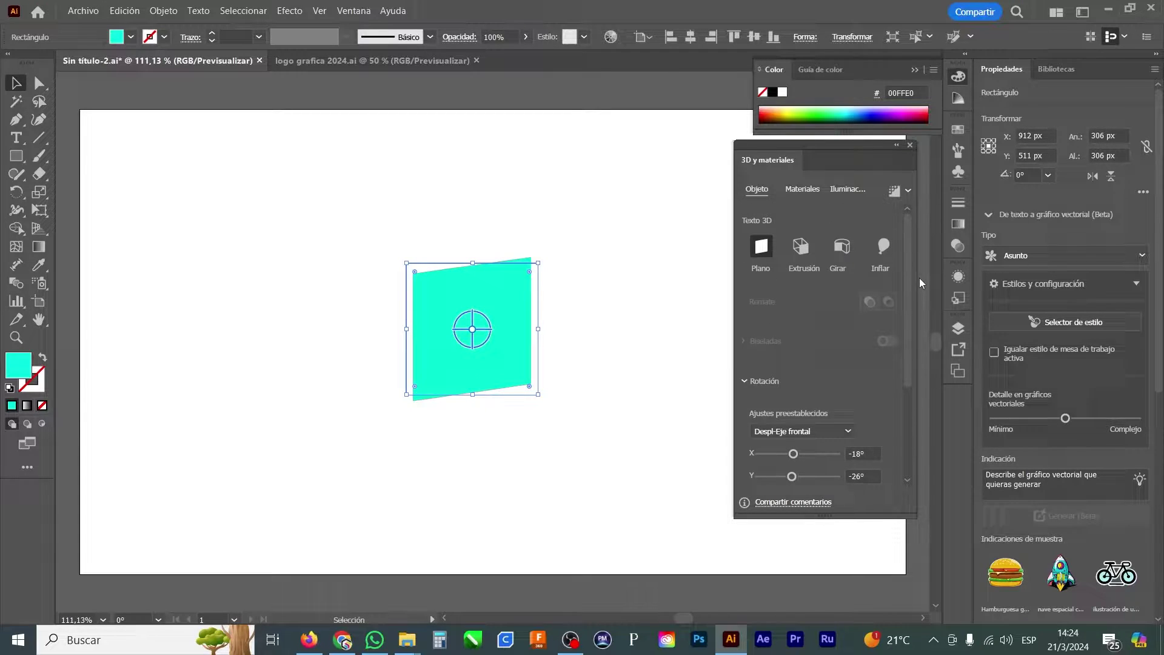
{"action": "left_click", "coordinate": [801, 246]}
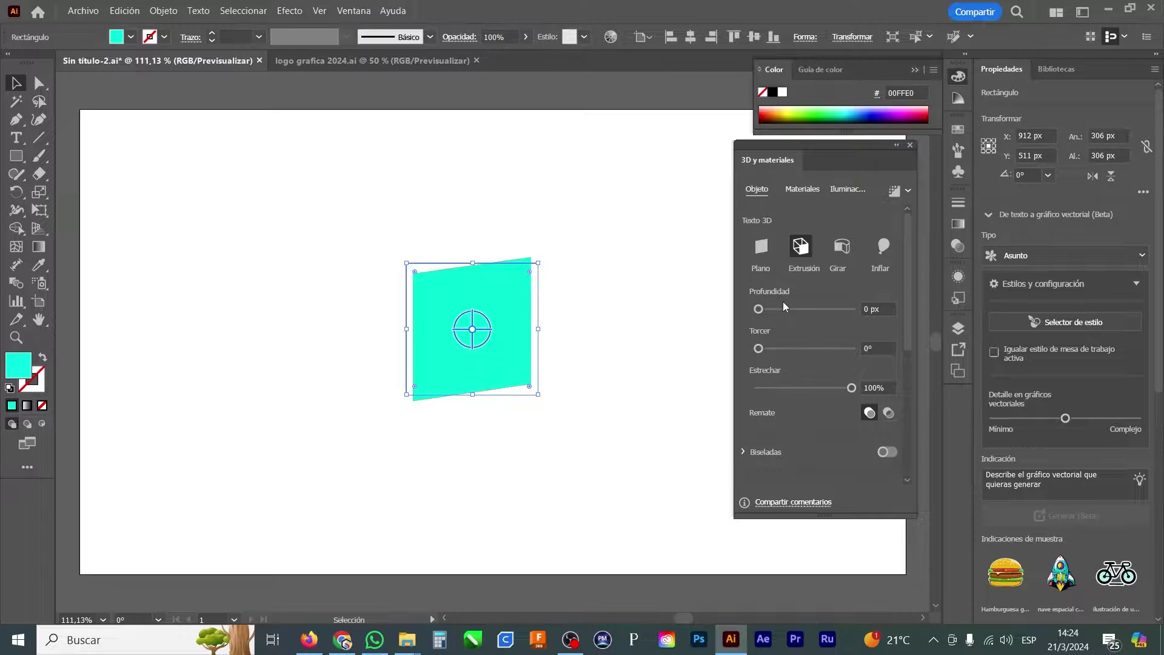
{"action": "left_click_drag", "start_coordinate": [766, 308], "coordinate": [777, 310]}
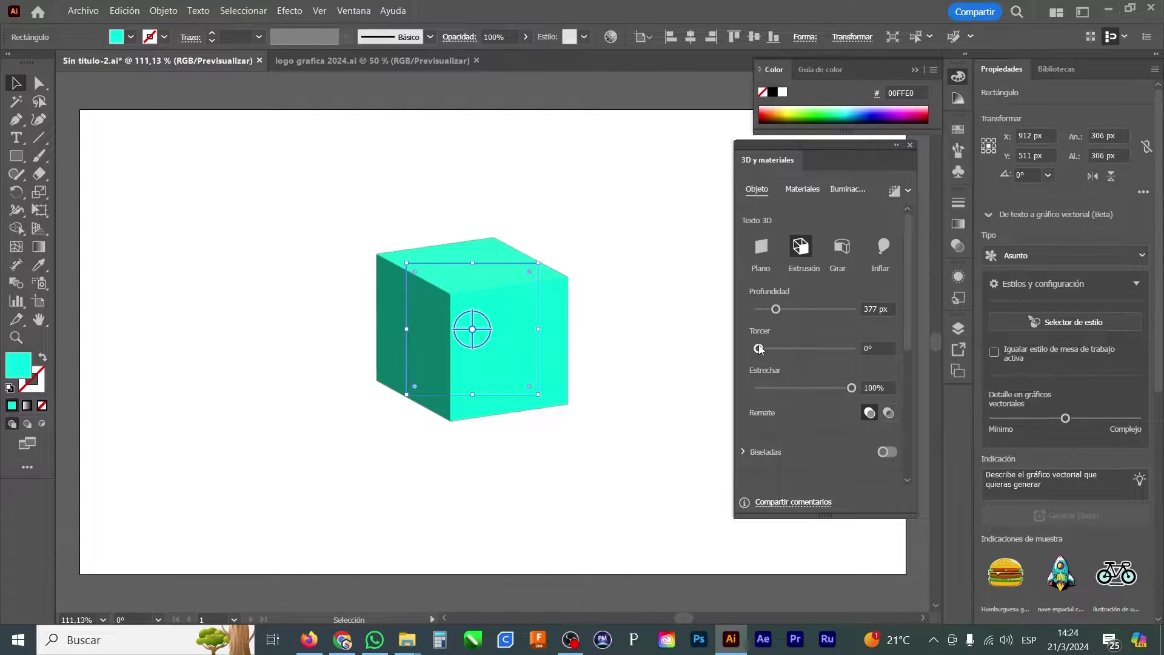
Step: Try the twist, taper and cap options on the extruded cube, and return them to 0°, 100% and solid cap
{"action": "left_click_drag", "start_coordinate": [758, 349], "coordinate": [715, 356]}
{"action": "mouse_move", "coordinate": [851, 393]}
{"action": "left_mouse_down"}
{"action": "mouse_move", "coordinate": [751, 402]}
{"action": "mouse_move", "coordinate": [861, 376]}
{"action": "left_mouse_up"}
{"action": "left_click", "coordinate": [884, 415]}
{"action": "left_click", "coordinate": [869, 412]}
Step: Turn on the bevel for the cube's extrusion and set the bevel shape to Redondas
{"action": "left_click", "coordinate": [880, 451]}
{"action": "left_click", "coordinate": [886, 451]}
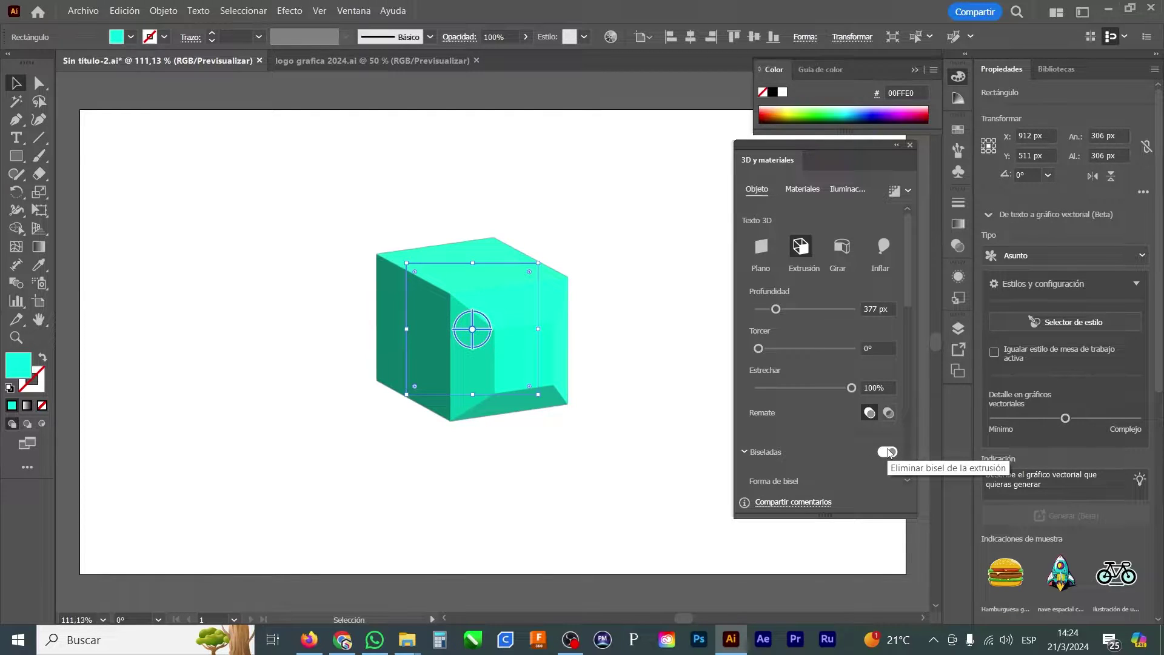
{"action": "scroll", "coordinate": [904, 296], "scroll_direction": "down", "scroll_amount": 3}
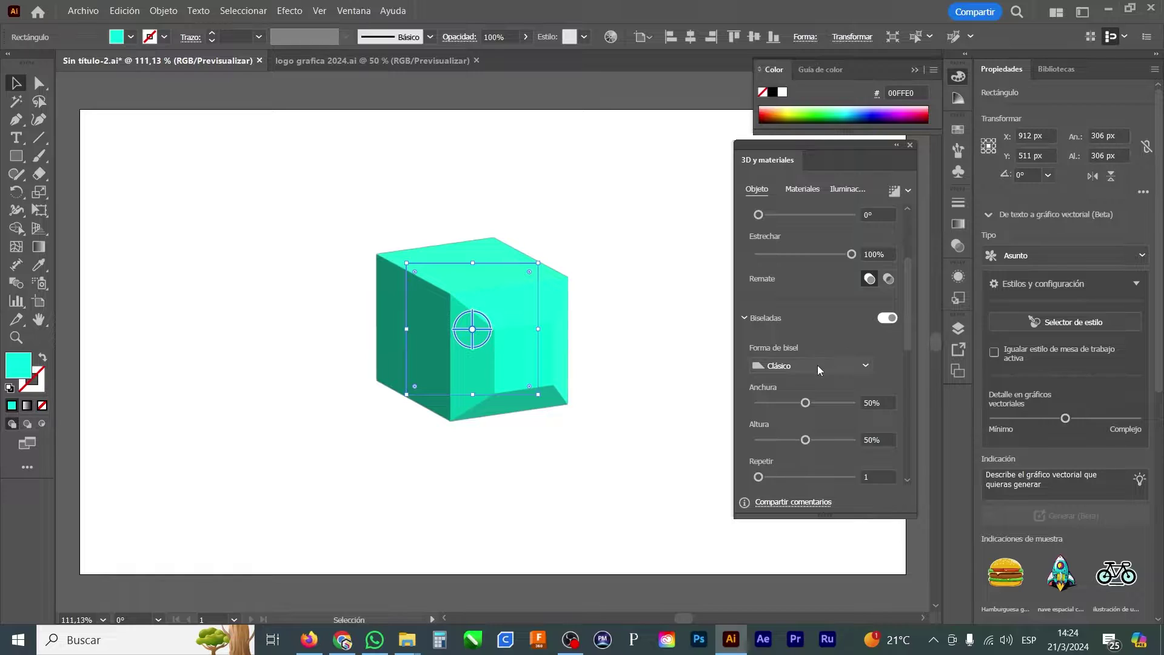
{"action": "left_click", "coordinate": [817, 365]}
{"action": "left_click", "coordinate": [807, 379]}
{"action": "left_click", "coordinate": [806, 366]}
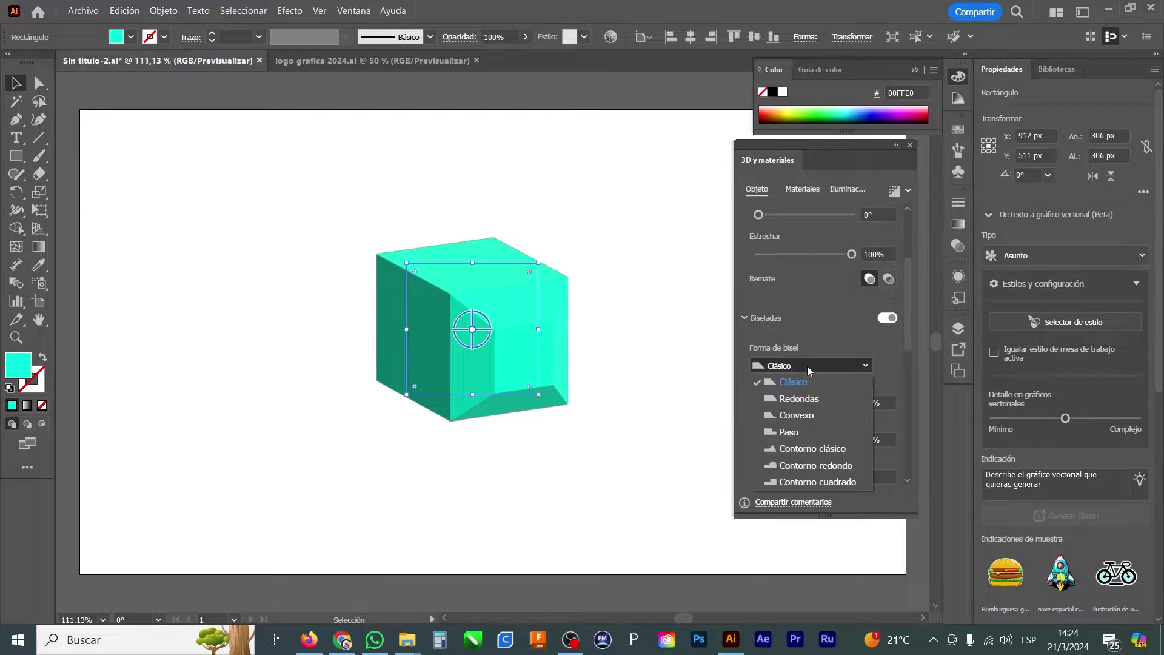
{"action": "left_click", "coordinate": [803, 400]}
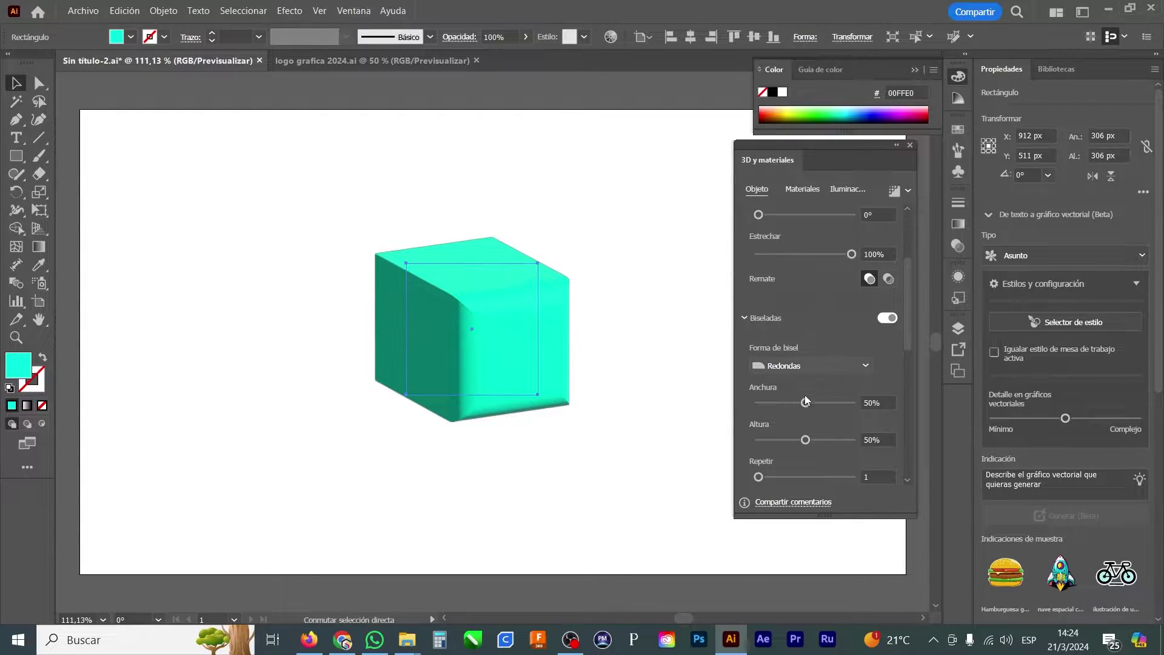
Step: Try a bevel with 82% width, 66% height, 5 repeats and 54% space, and turn the bevel off
{"action": "left_click_drag", "start_coordinate": [805, 402], "coordinate": [820, 440]}
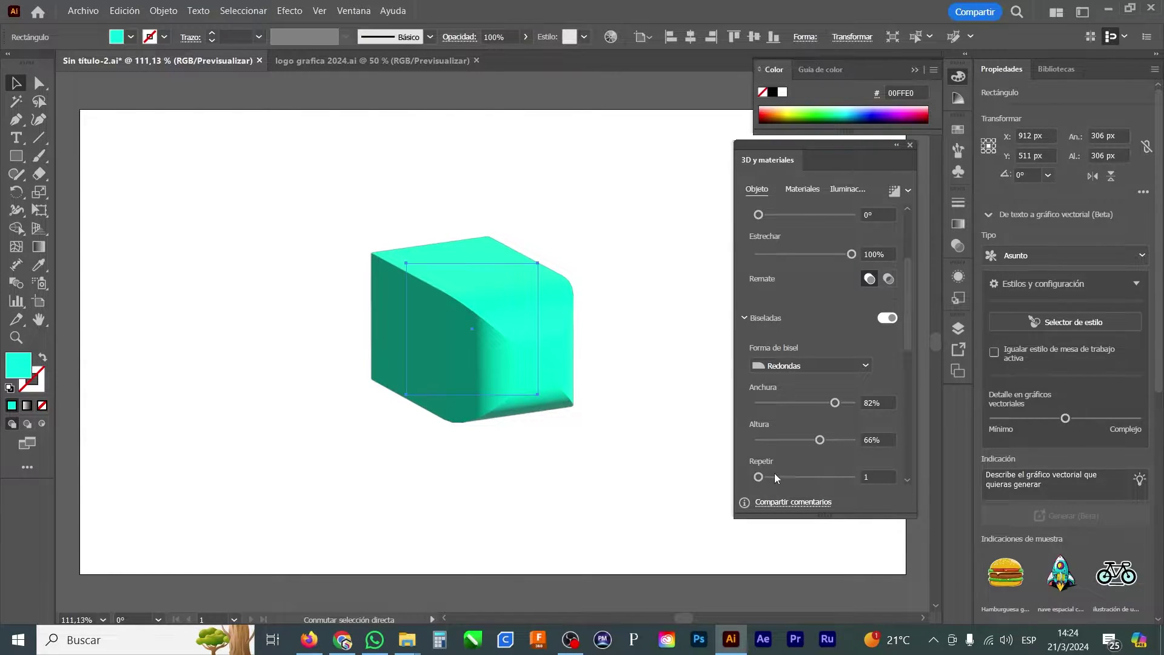
{"action": "left_click_drag", "start_coordinate": [775, 476], "coordinate": [800, 479]}
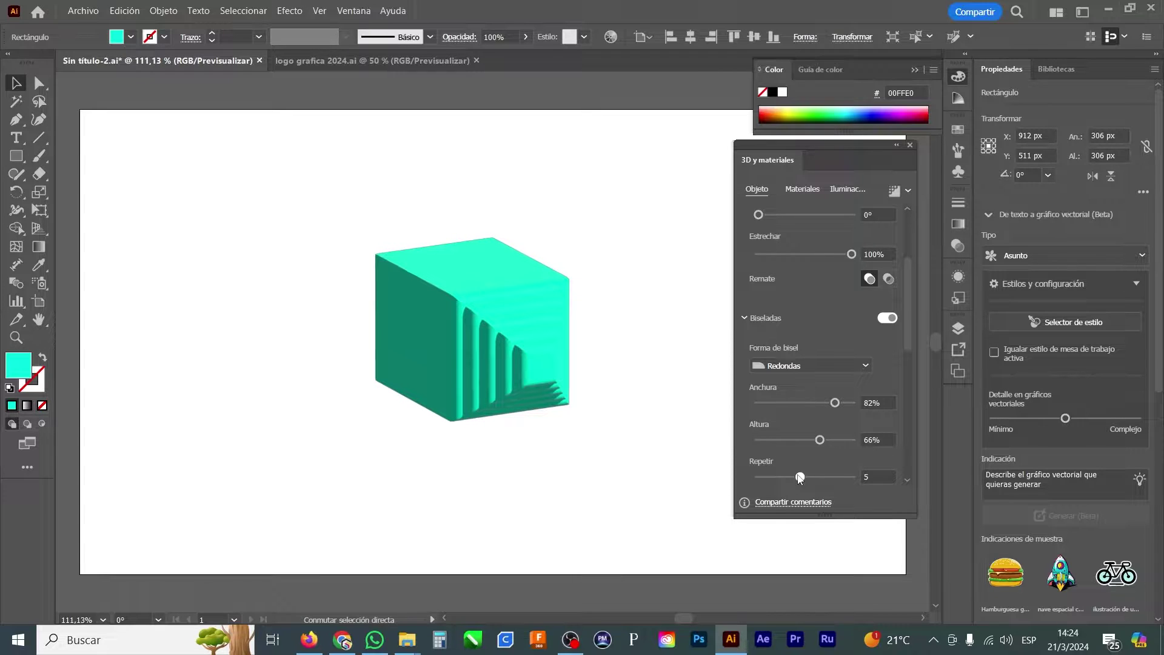
{"action": "left_click_drag", "start_coordinate": [909, 325], "coordinate": [907, 361]}
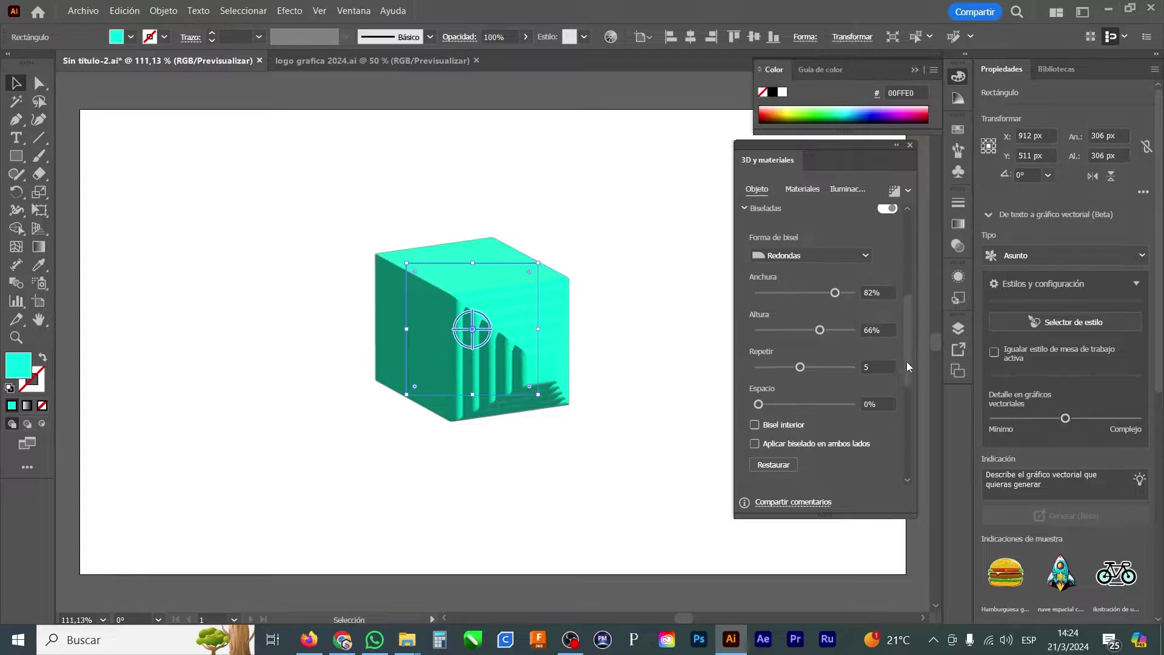
{"action": "left_click_drag", "start_coordinate": [759, 404], "coordinate": [809, 402]}
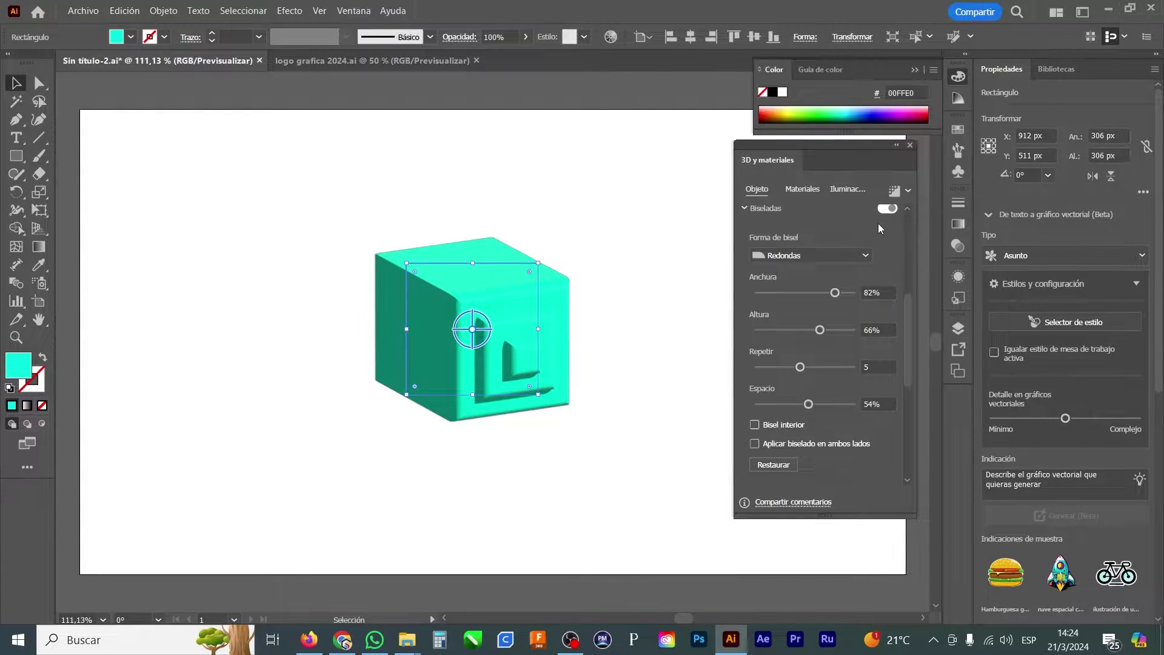
{"action": "left_click", "coordinate": [887, 208]}
Step: Apply the Isométrica arriba rotation preset to the cube and change its Y rotation to -35,264° and Z rotation to -30°
{"action": "left_click_drag", "start_coordinate": [910, 309], "coordinate": [902, 395]}
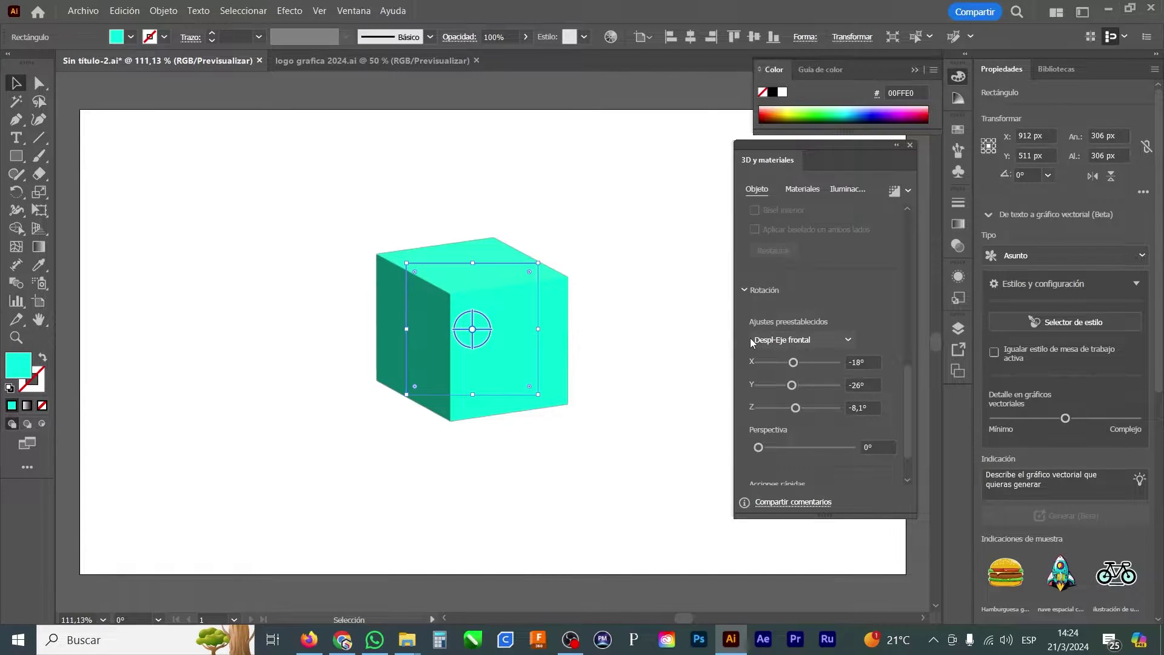
{"action": "left_click", "coordinate": [765, 342]}
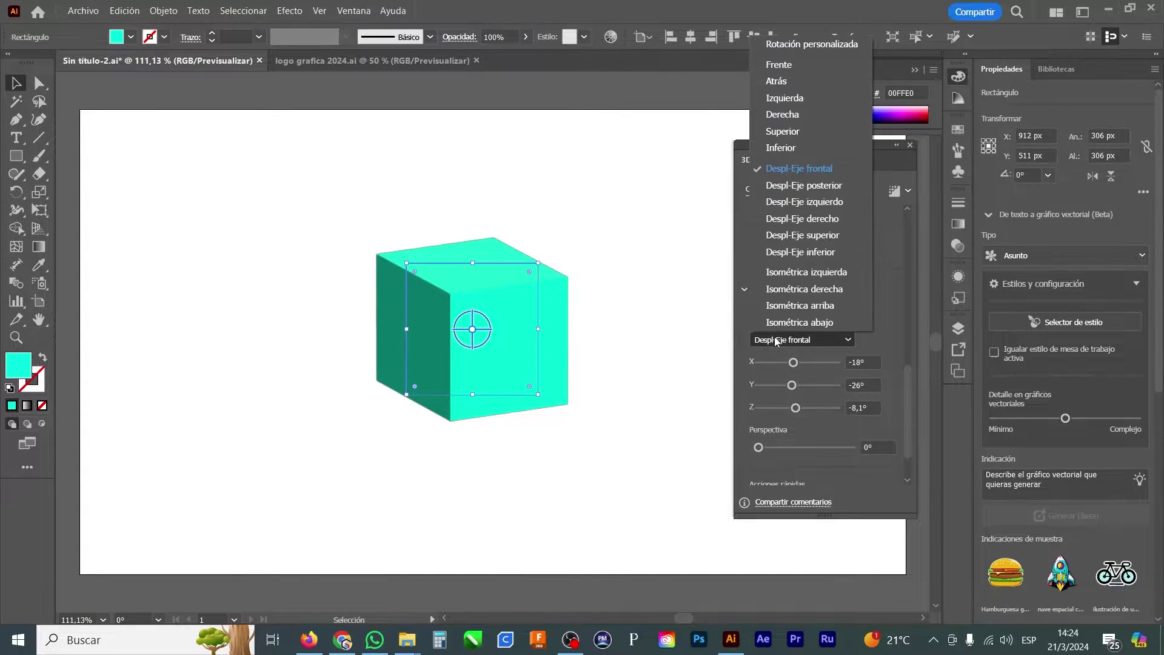
{"action": "left_click", "coordinate": [798, 306]}
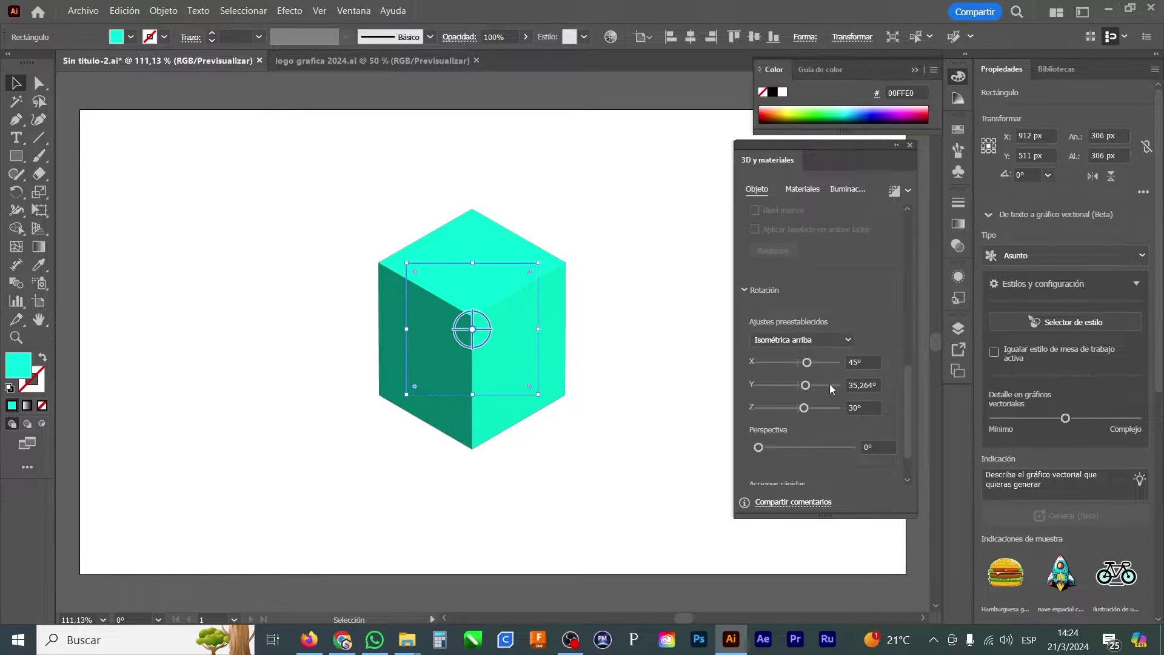
{"action": "left_click", "coordinate": [848, 386]}
{"action": "type", "text": "-"}
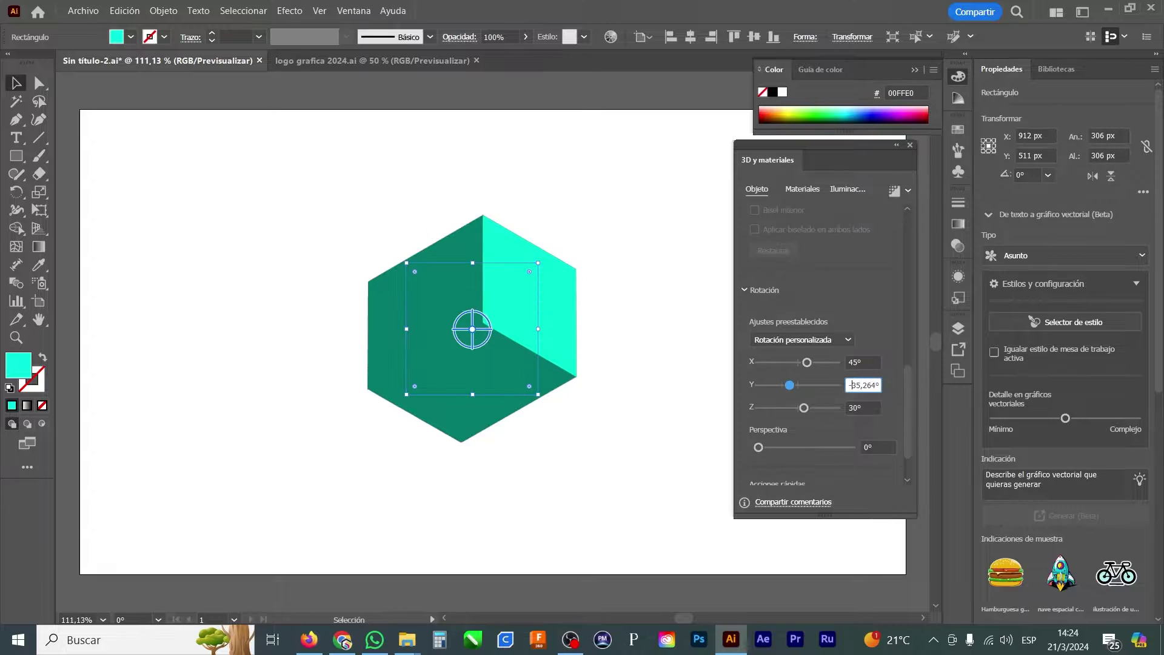
{"action": "left_click", "coordinate": [853, 409]}
{"action": "type", "text": "-"}
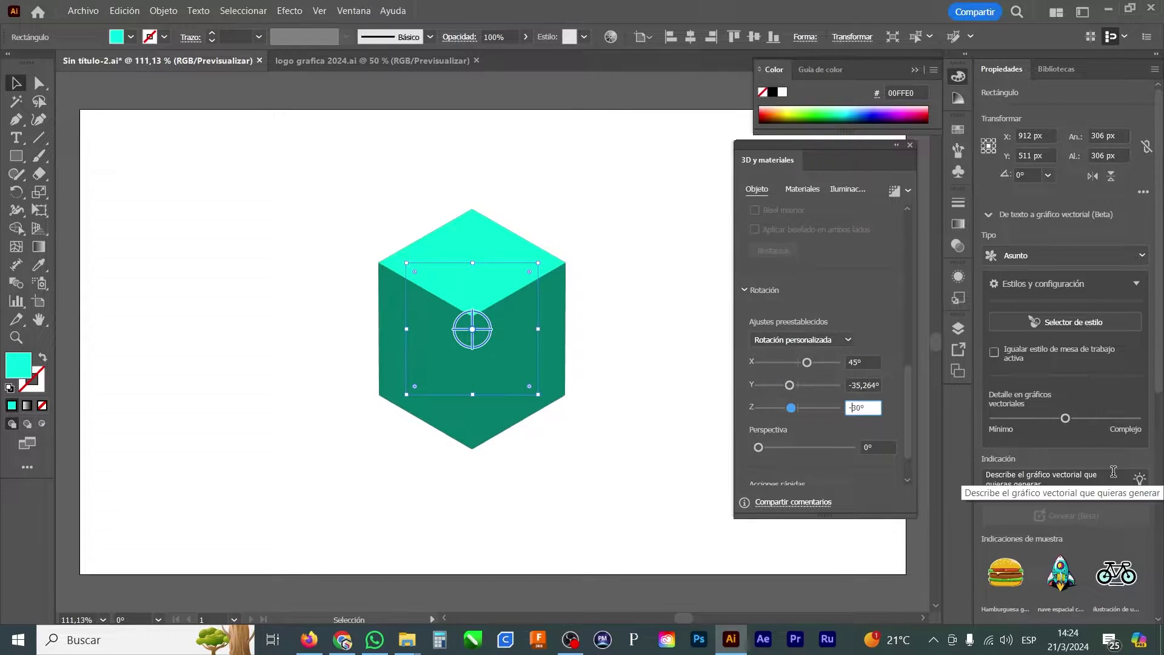
Step: Reduce the cube's extrusion depth to 351 px
{"action": "scroll", "coordinate": [909, 403], "scroll_direction": "up", "scroll_amount": 1}
{"action": "left_click_drag", "start_coordinate": [910, 403], "coordinate": [920, 259]}
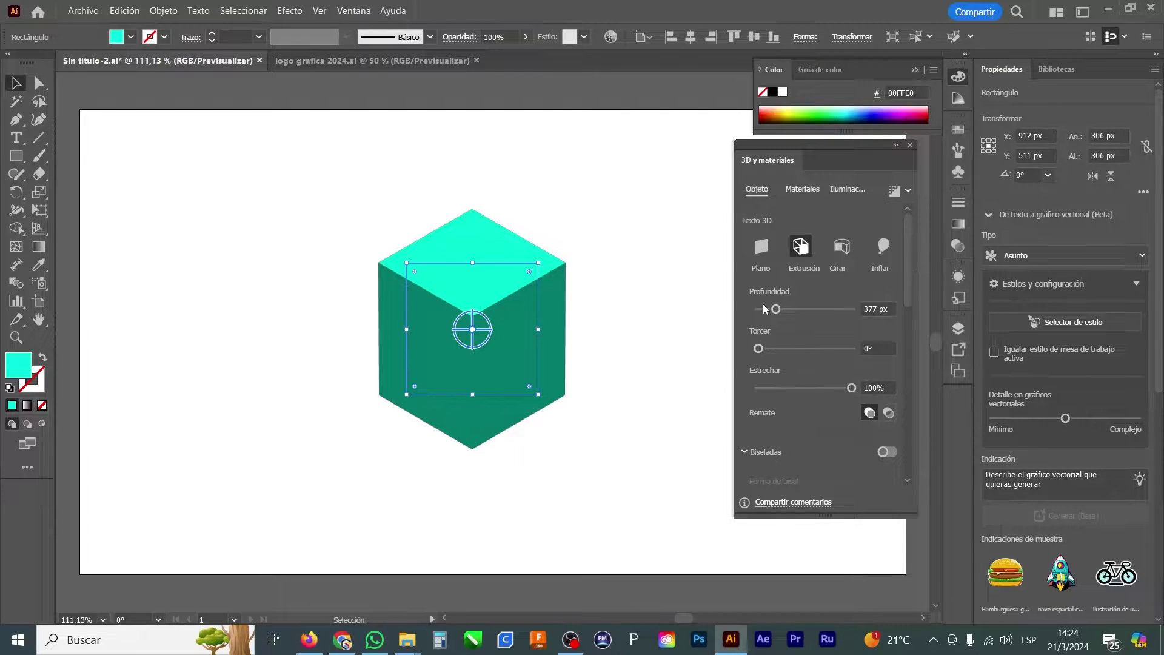
{"action": "left_click_drag", "start_coordinate": [777, 310], "coordinate": [774, 311]}
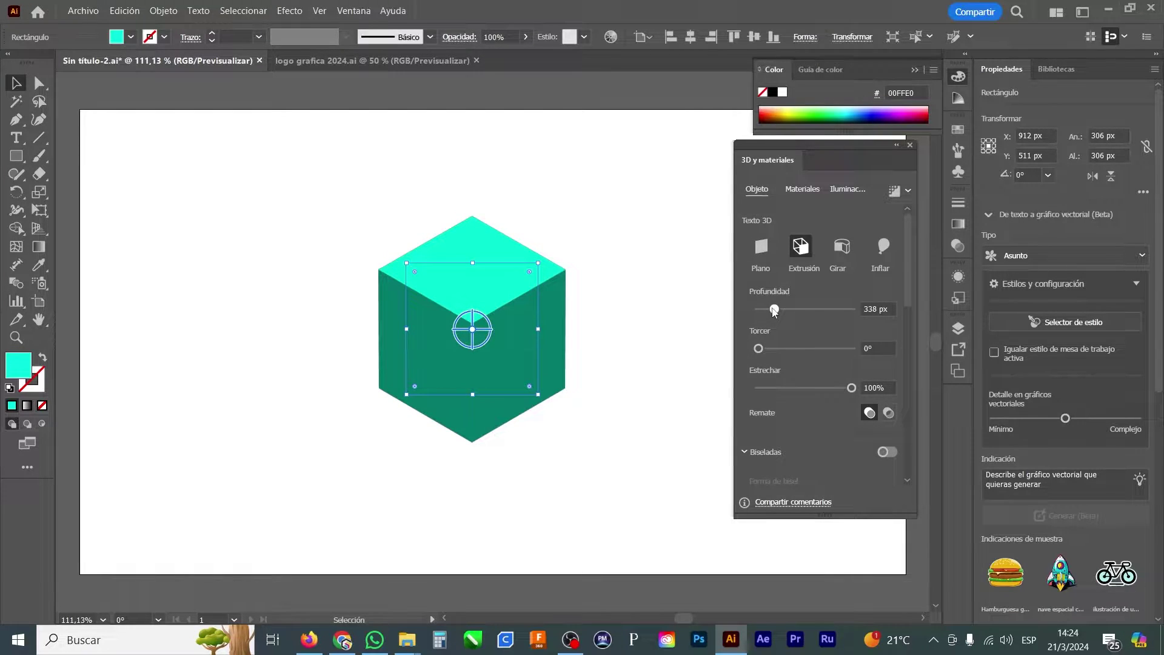
{"action": "left_click_drag", "start_coordinate": [775, 311], "coordinate": [775, 311]}
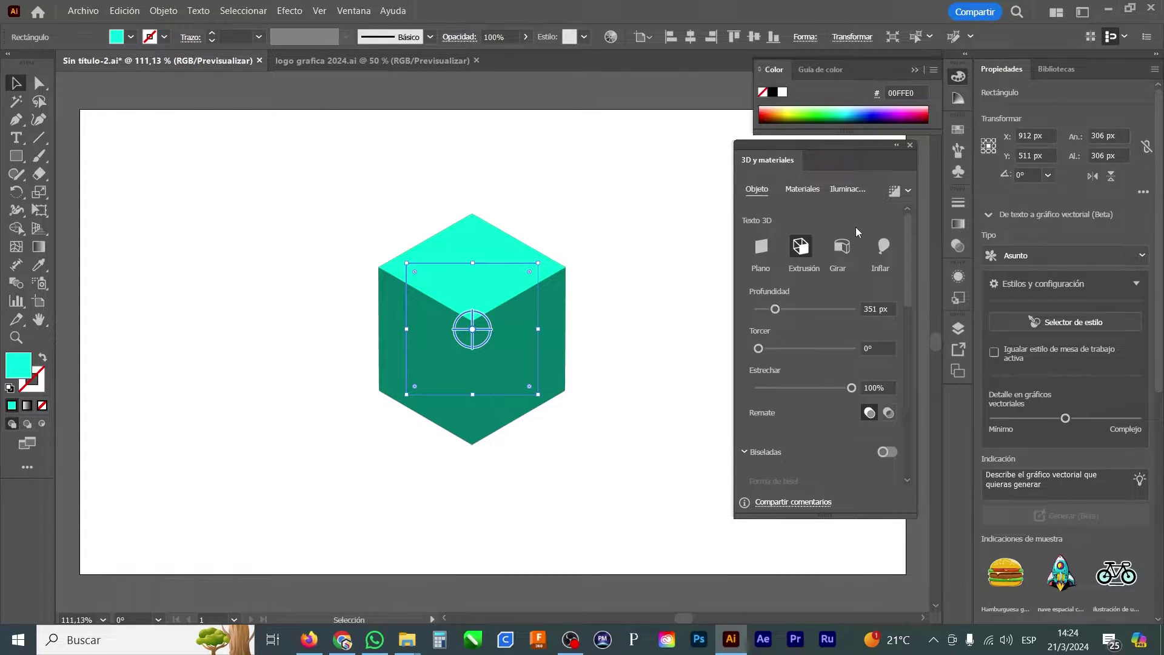
Step: Enable ray tracing, set the render settings to be remembered and applied to all, and render the cube
{"action": "left_click", "coordinate": [907, 191]}
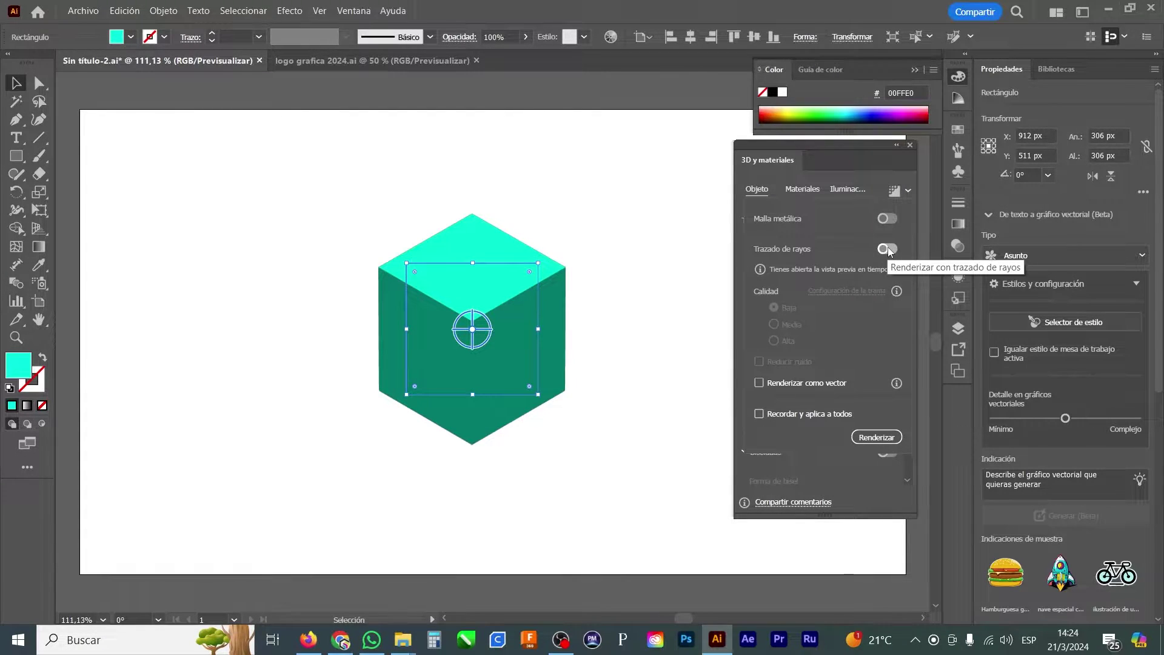
{"action": "left_click", "coordinate": [888, 248]}
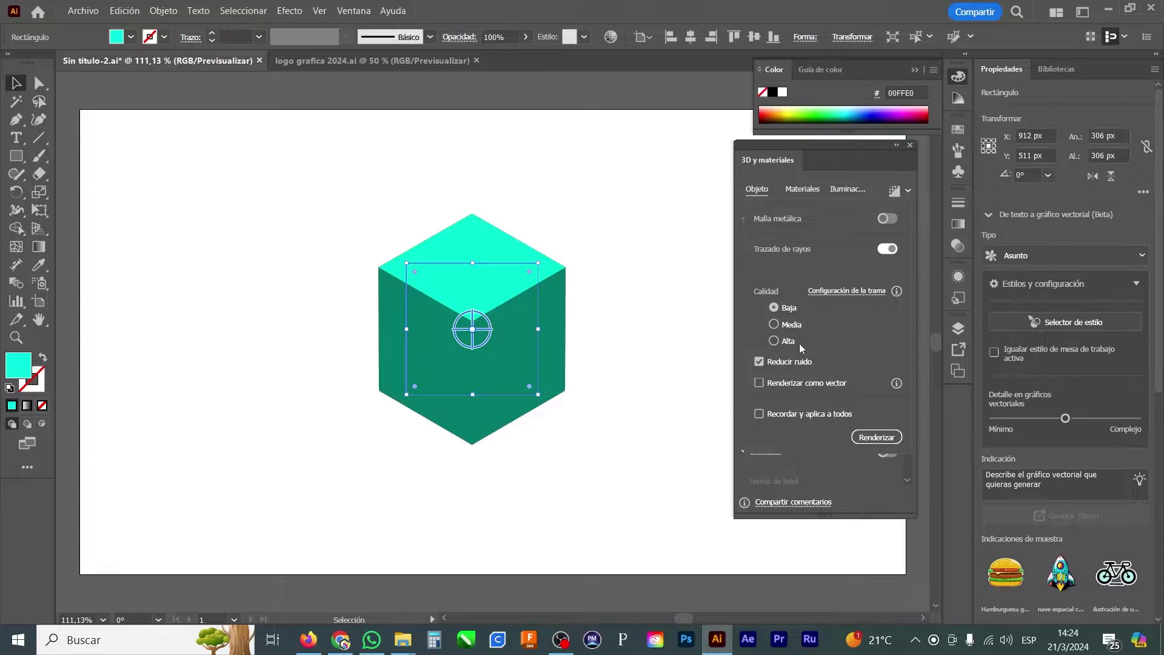
{"action": "left_click", "coordinate": [798, 419]}
{"action": "left_click", "coordinate": [872, 441]}
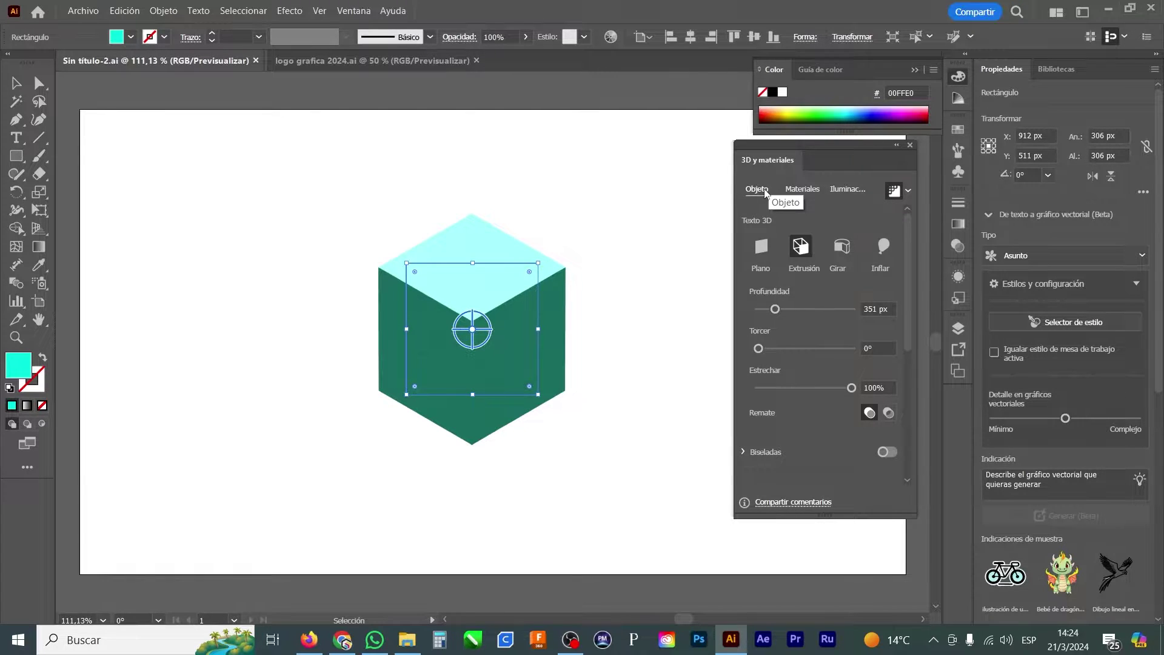
Step: Try the Baldosas de hormigón concrete tile material on the cube, and restore the Por defecto material
{"action": "left_click", "coordinate": [794, 191]}
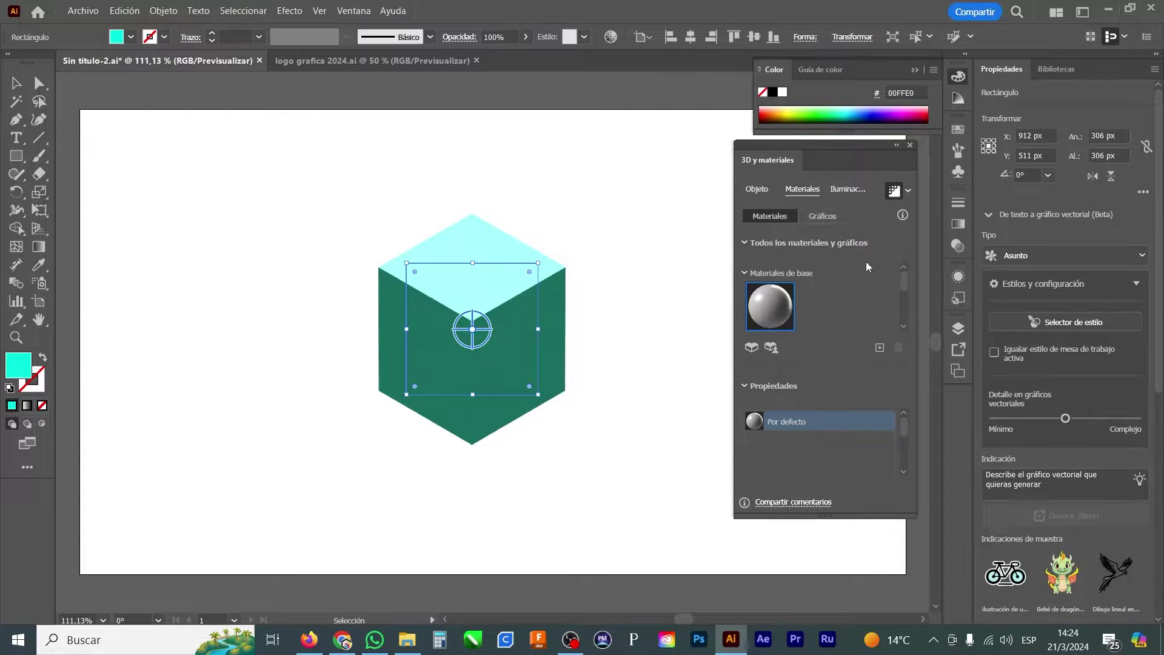
{"action": "left_click_drag", "start_coordinate": [901, 277], "coordinate": [901, 290]}
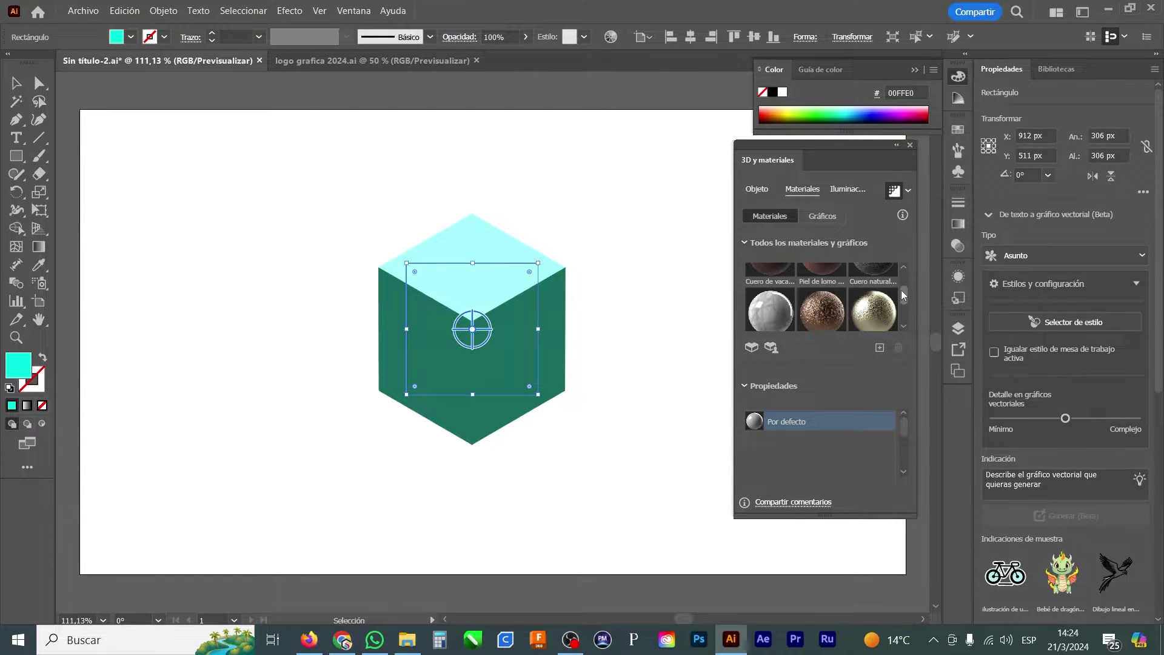
{"action": "left_click_drag", "start_coordinate": [902, 291], "coordinate": [867, 284]}
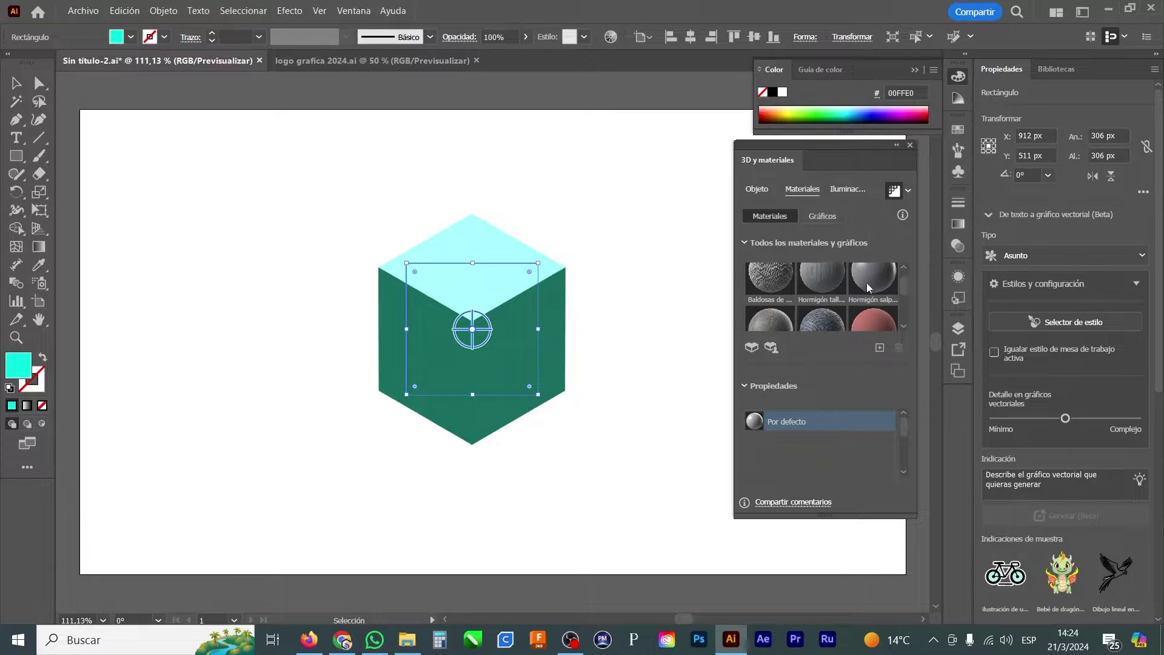
{"action": "left_click", "coordinate": [776, 285]}
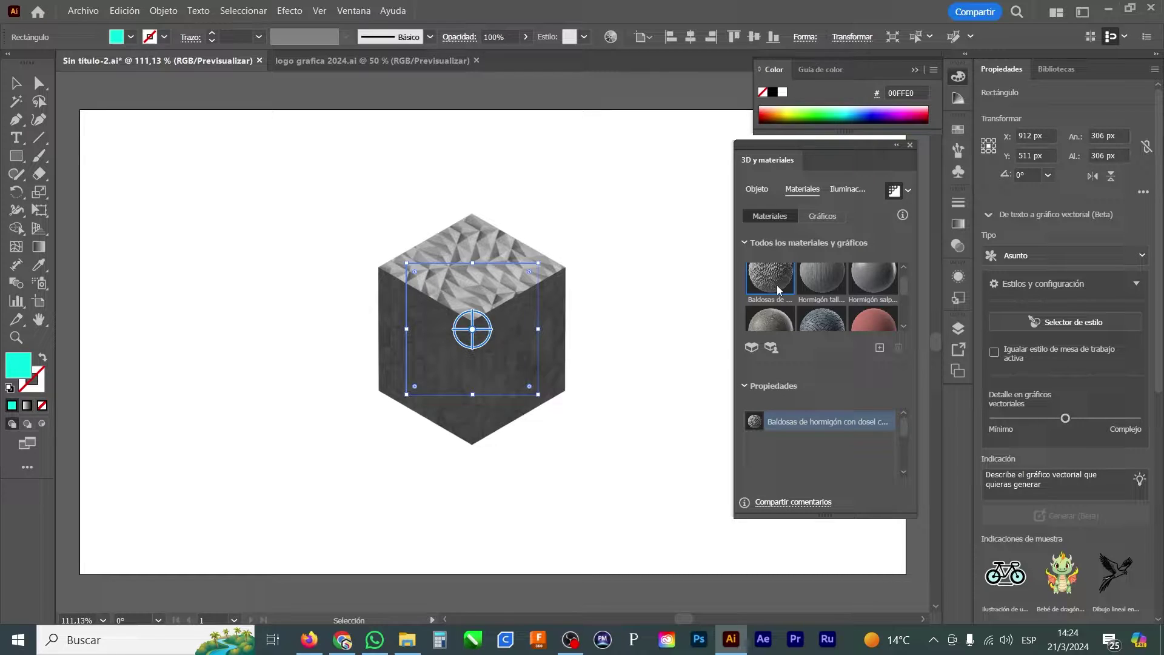
{"action": "scroll", "coordinate": [778, 286], "scroll_direction": "up", "scroll_amount": 3}
{"action": "left_click", "coordinate": [774, 281]}
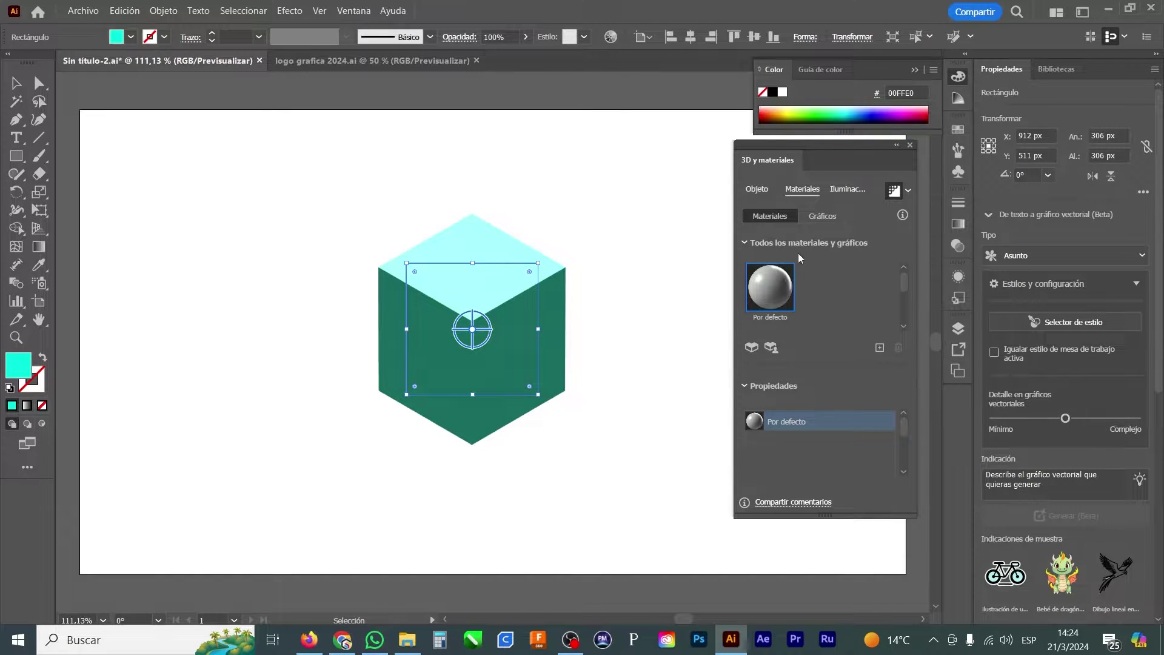
Step: Try the Buscar magnifier graphic on the cube, enlarging and repositioning it over the front faces, and undo the graphic mapping
{"action": "left_click", "coordinate": [823, 218]}
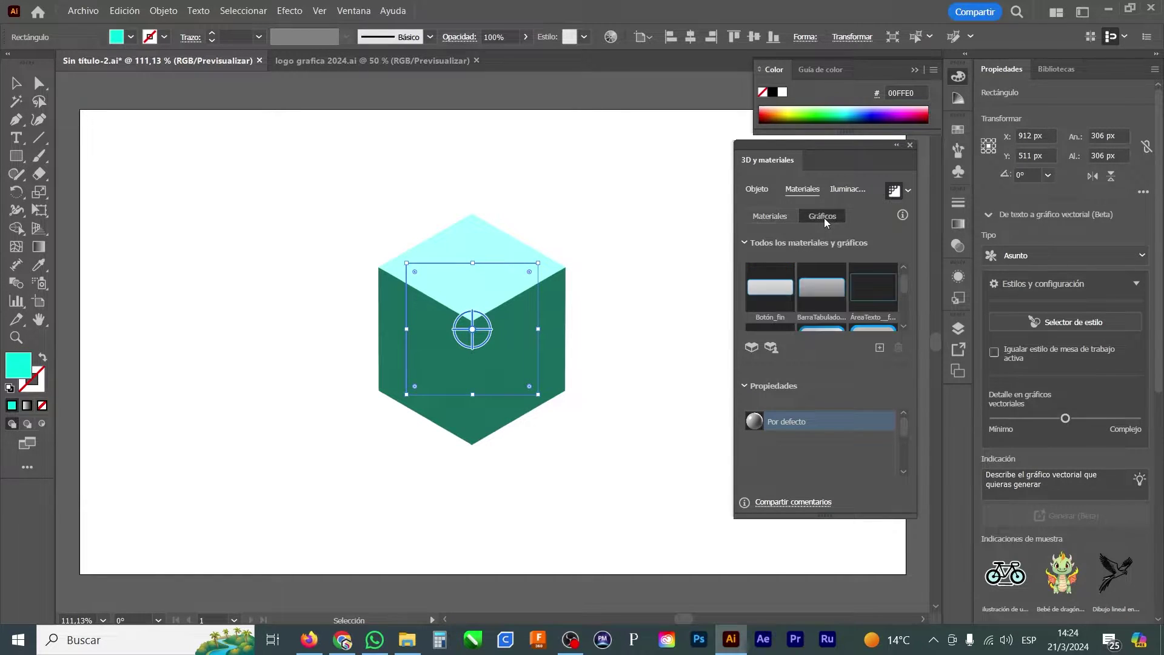
{"action": "scroll", "coordinate": [908, 290], "scroll_direction": "down", "scroll_amount": 5}
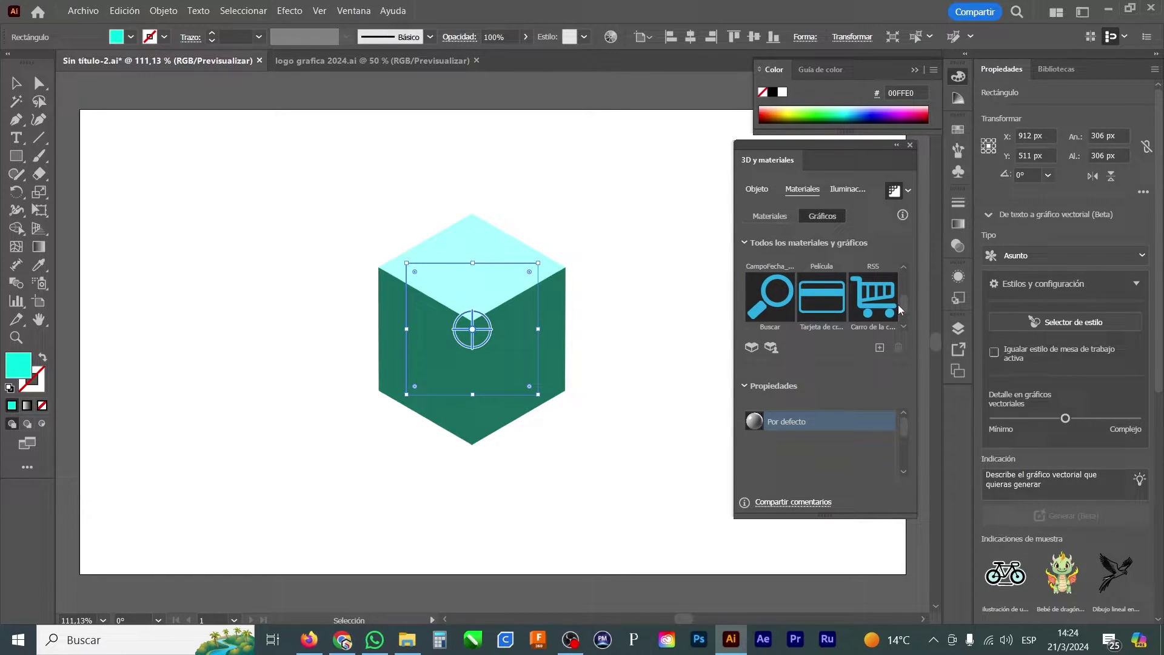
{"action": "left_click", "coordinate": [775, 299]}
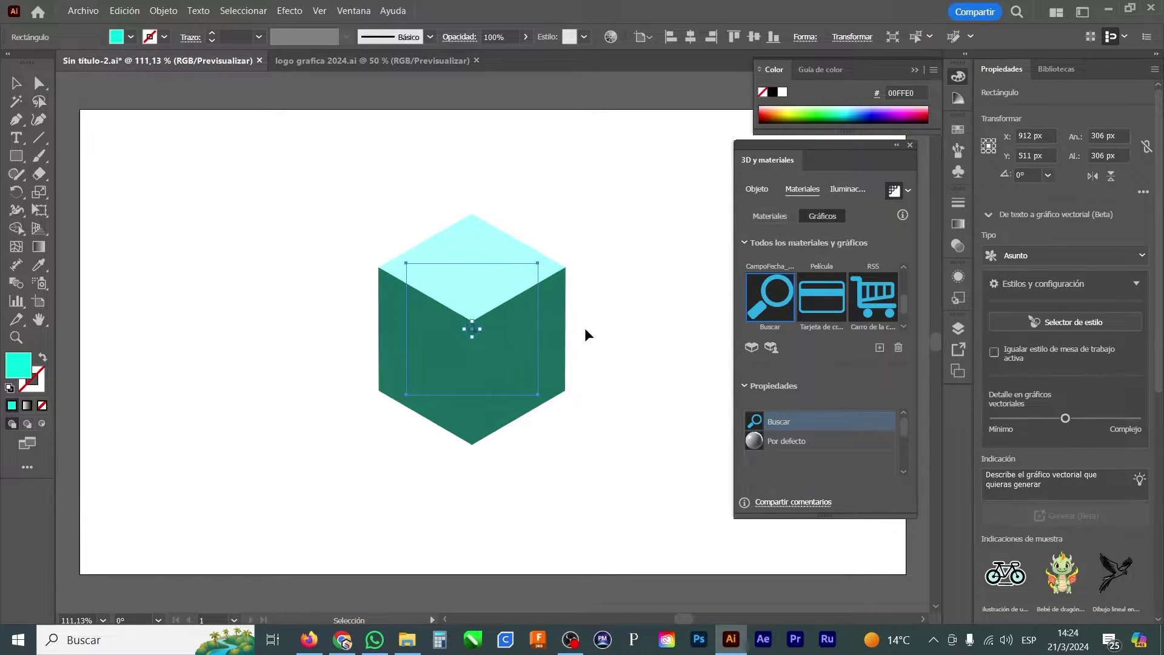
{"action": "left_click_drag", "start_coordinate": [473, 329], "coordinate": [565, 333]}
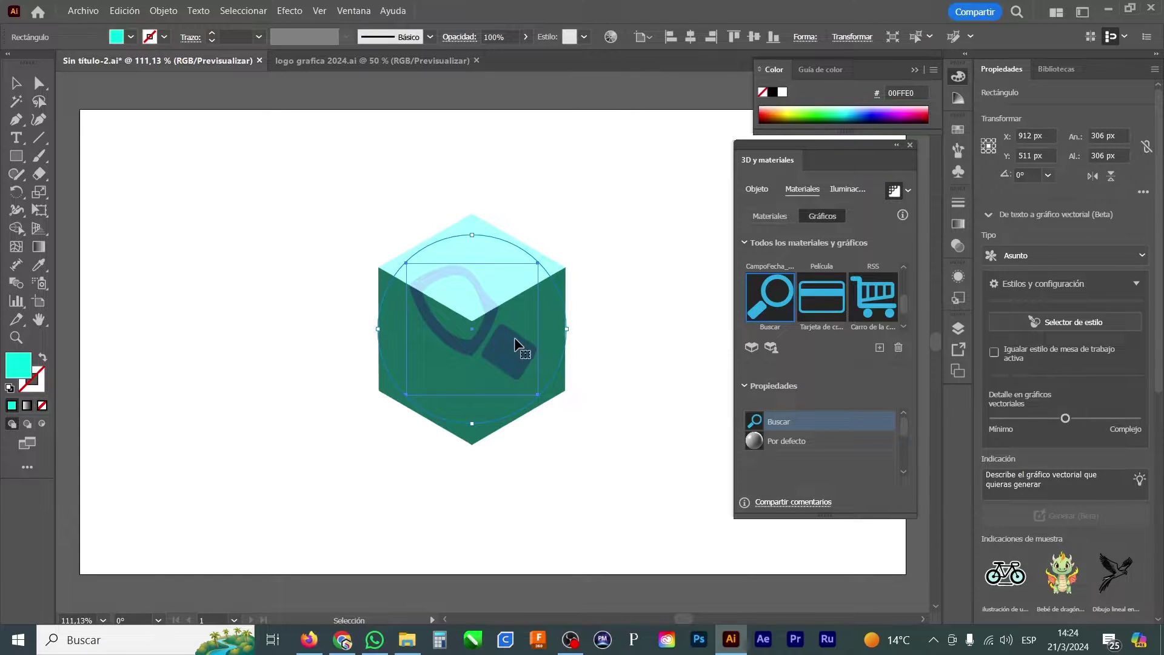
{"action": "left_click_drag", "start_coordinate": [521, 337], "coordinate": [525, 385]}
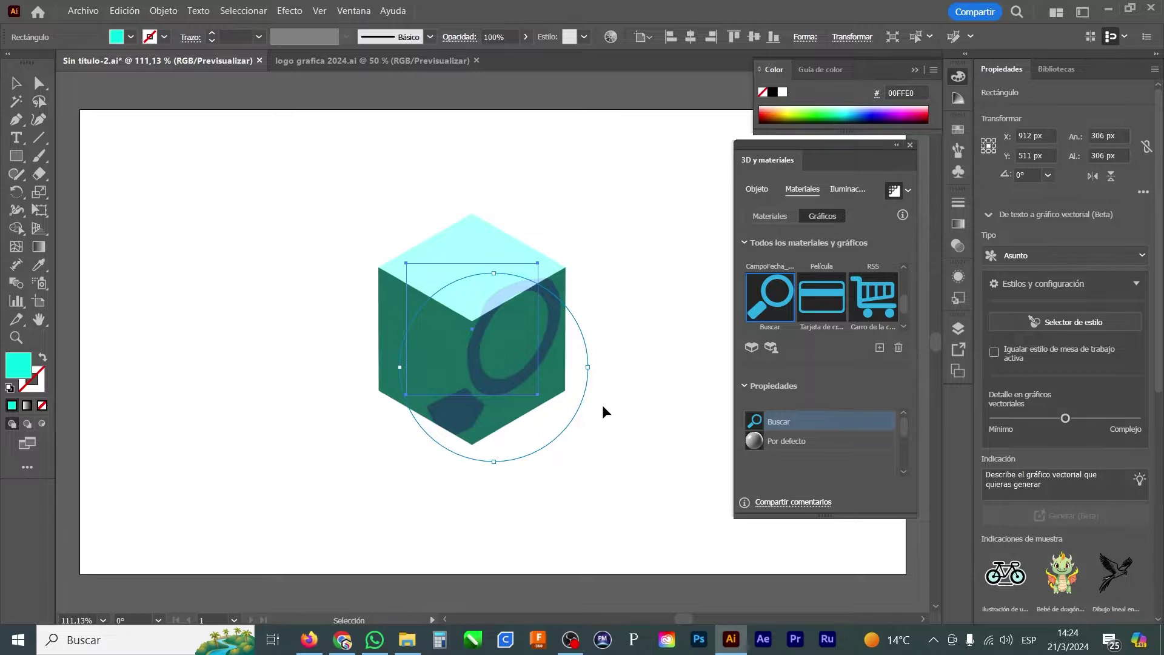
{"action": "key", "text": "a"}
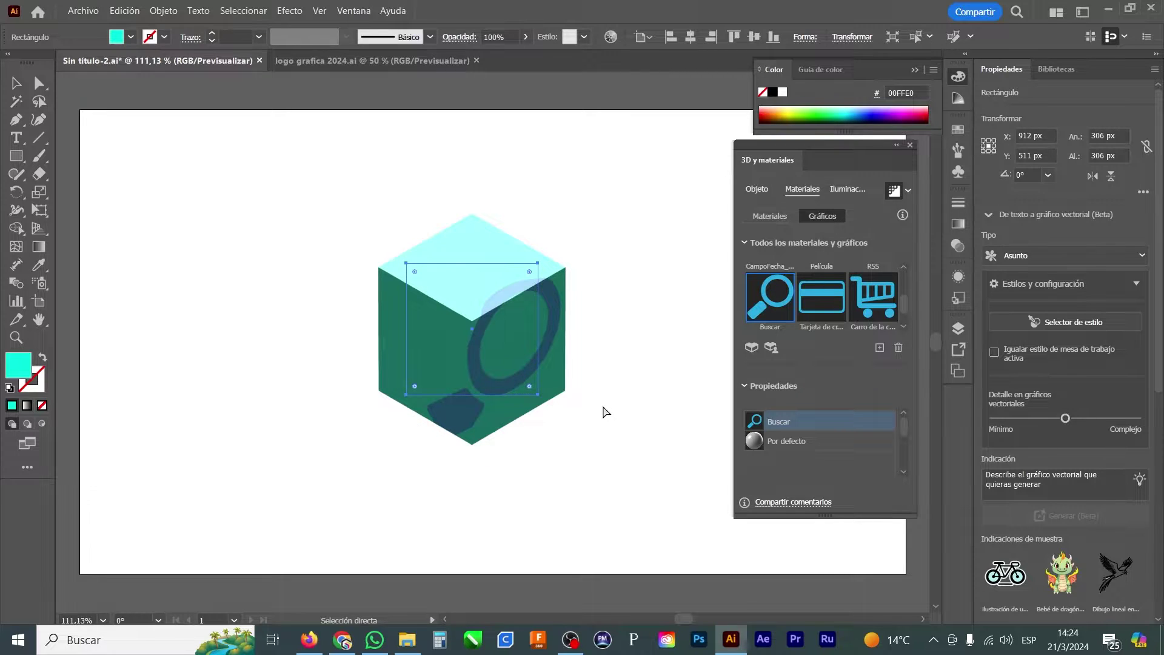
{"action": "key", "text": "ctrl+z"}
{"action": "key", "text": "ctrl+z"}
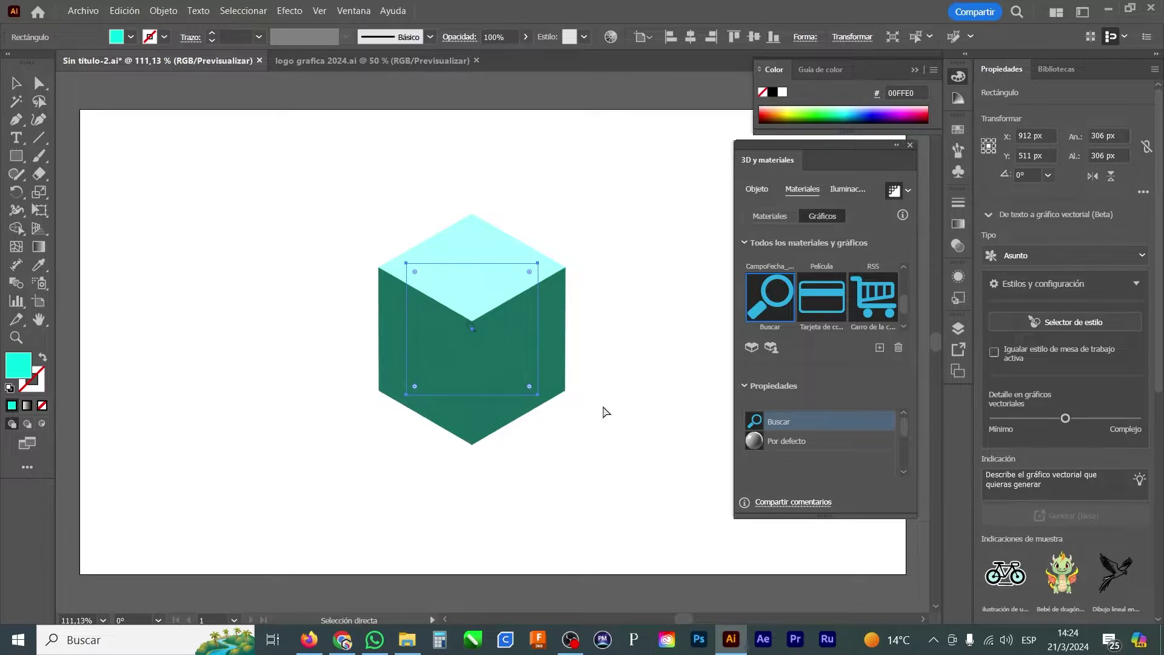
{"action": "key", "text": "v"}
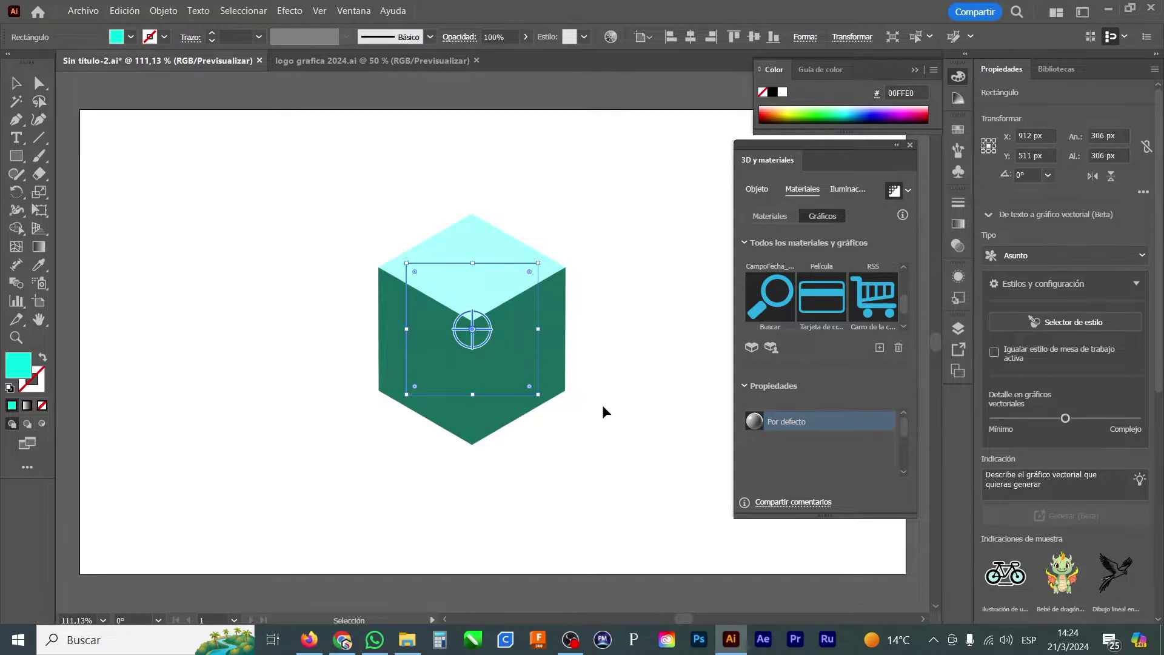
Step: Try the Difusión and Superior izquierda lighting presets on the cube, apply the Derecha preset, and turn on shadows
{"action": "left_click", "coordinate": [852, 191]}
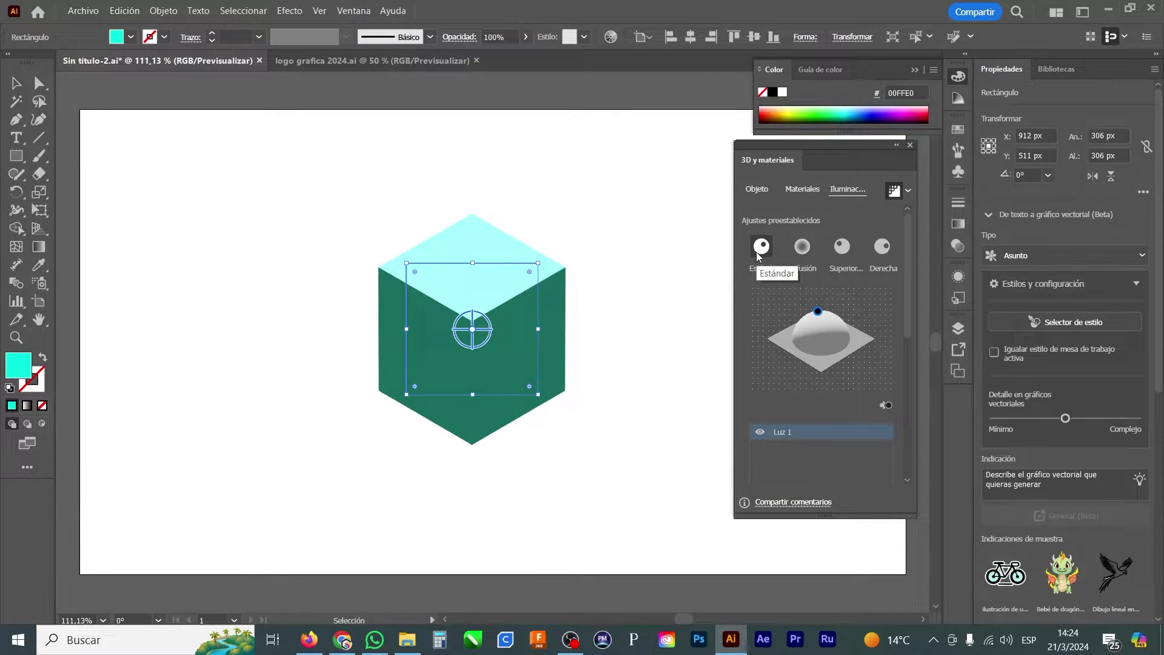
{"action": "left_click", "coordinate": [804, 246]}
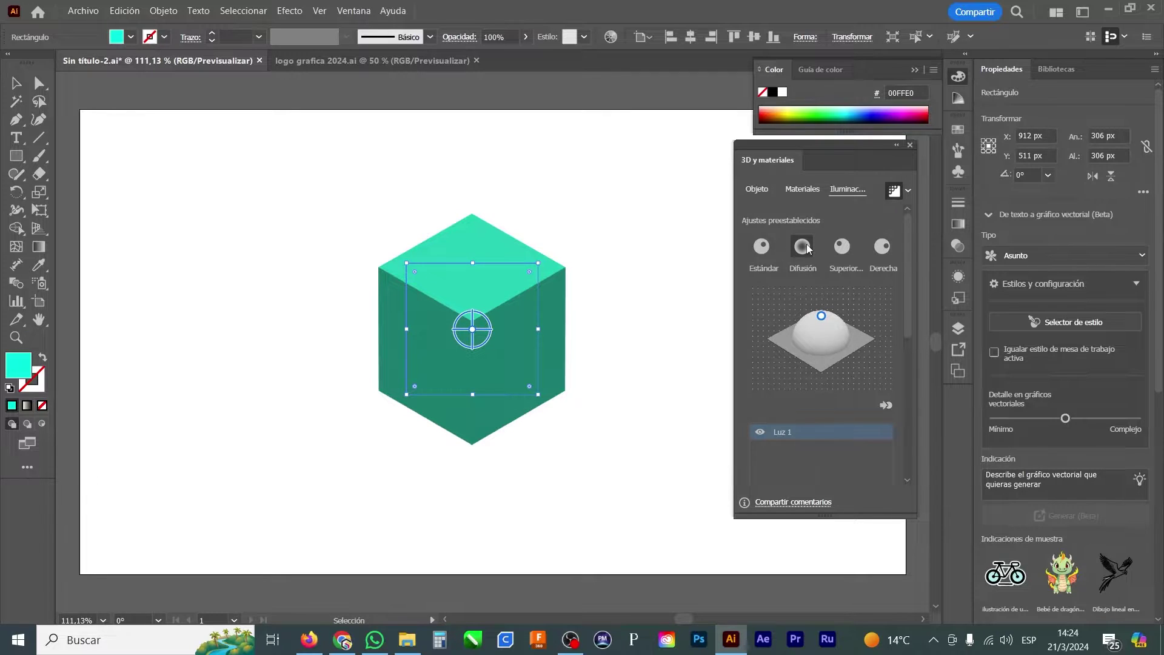
{"action": "left_click", "coordinate": [847, 249]}
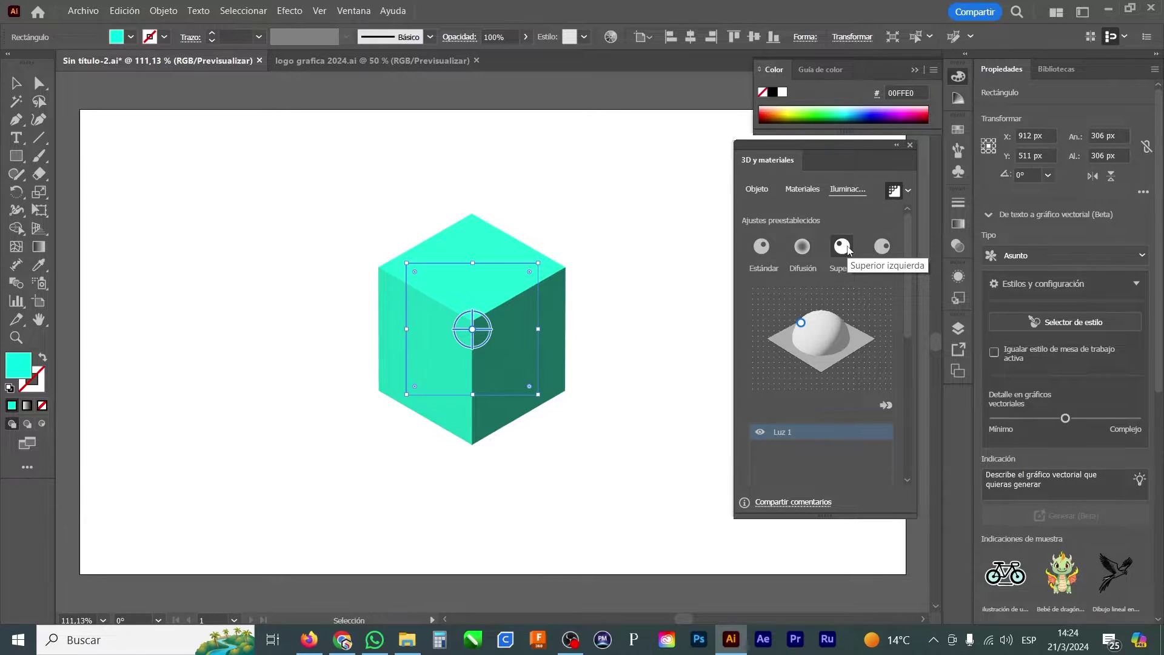
{"action": "left_click", "coordinate": [883, 246]}
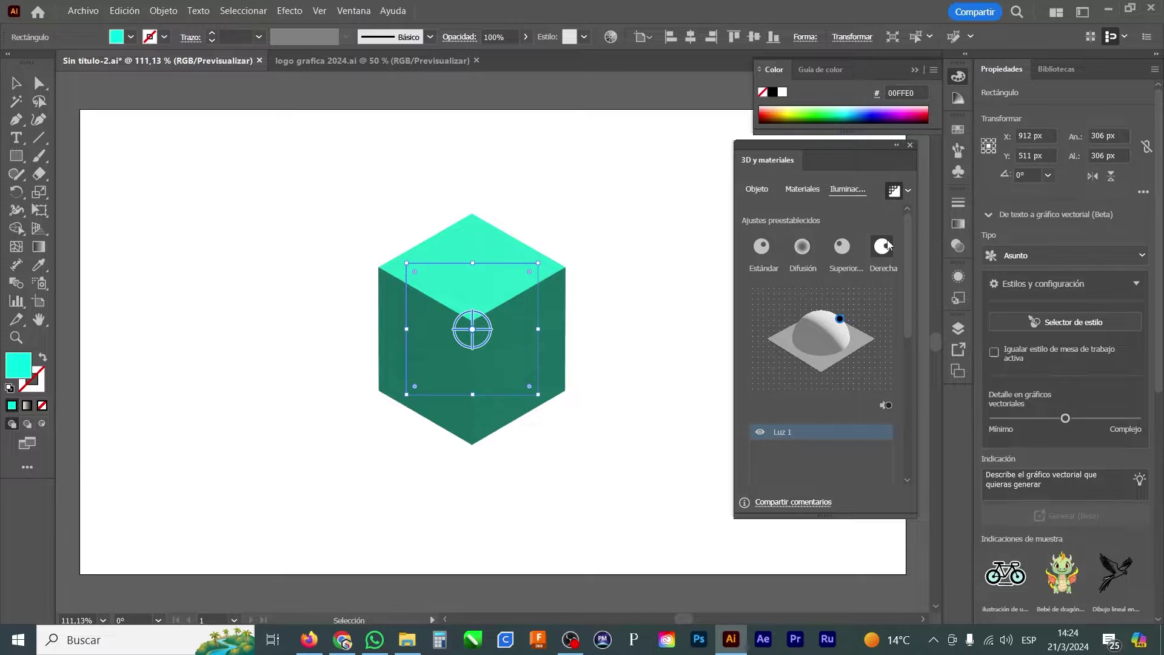
{"action": "left_click_drag", "start_coordinate": [908, 271], "coordinate": [905, 385]}
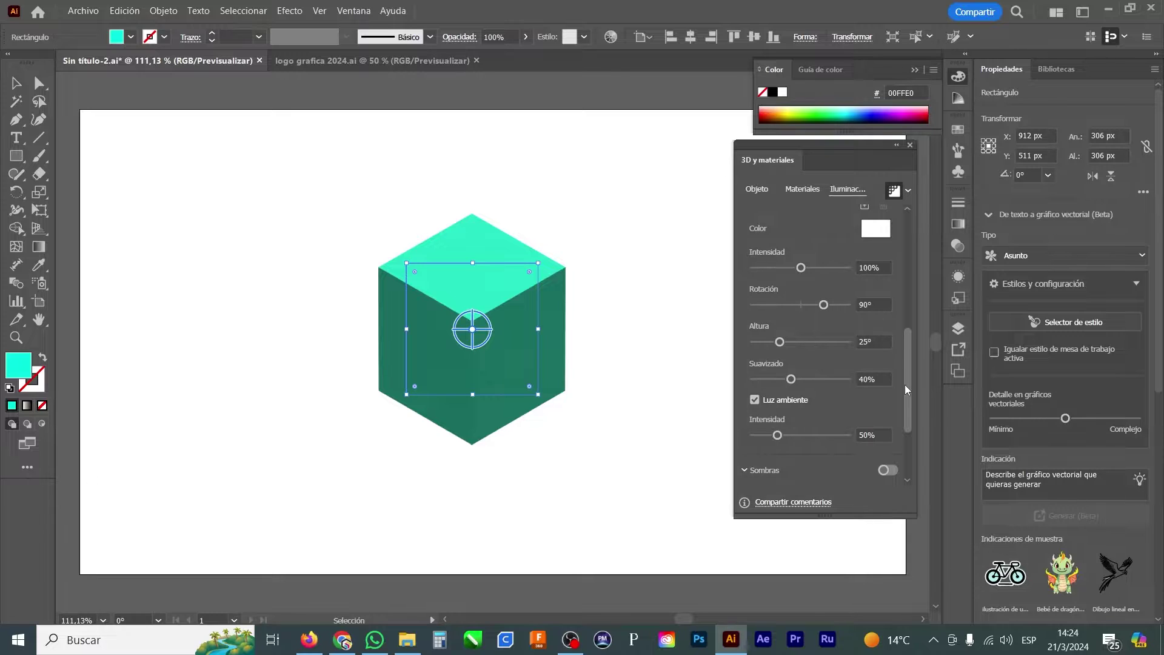
{"action": "left_click", "coordinate": [889, 471]}
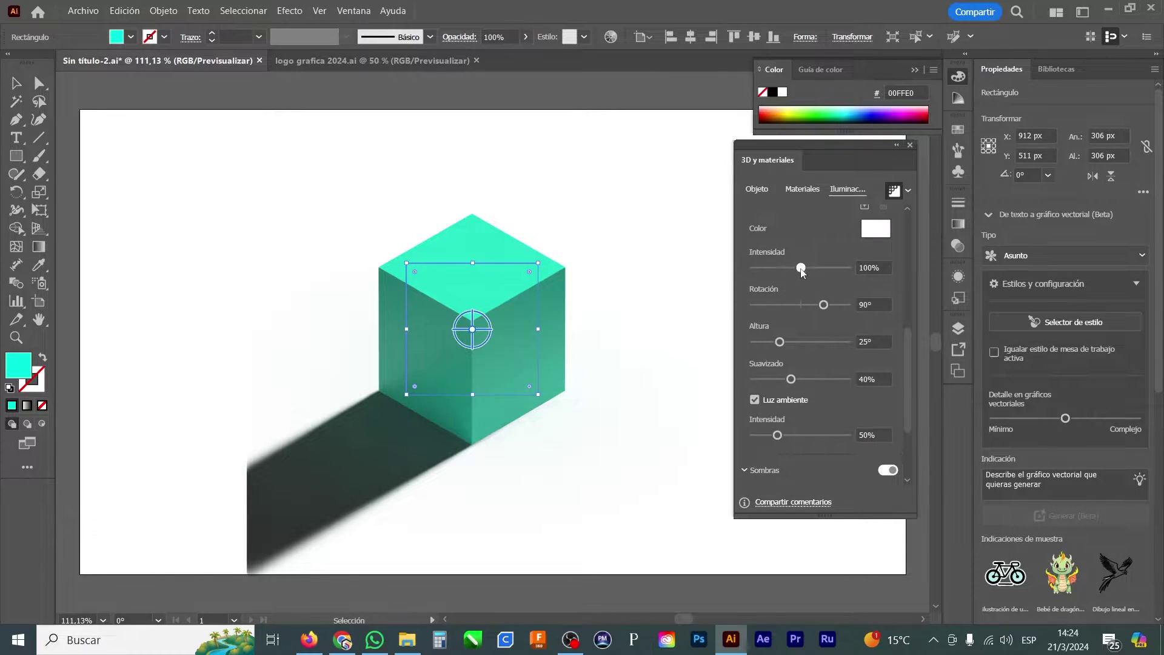
Step: Try the light at 0% intensity, 156° rotation, 75° height and 79% softness, reverting each, and try 129% ambient intensity
{"action": "left_click_drag", "start_coordinate": [800, 270], "coordinate": [754, 271]}
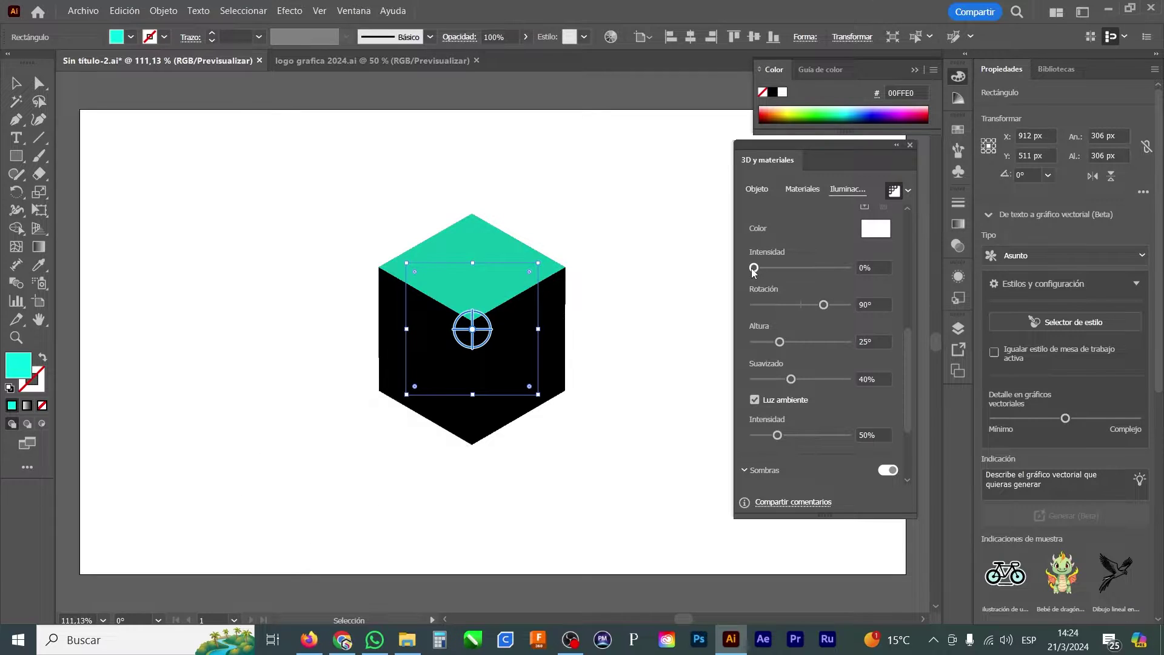
{"action": "key", "text": "ctrl+z"}
{"action": "mouse_move", "coordinate": [823, 305]}
{"action": "left_mouse_down"}
{"action": "mouse_move", "coordinate": [781, 308]}
{"action": "mouse_move", "coordinate": [840, 307]}
{"action": "left_mouse_up"}
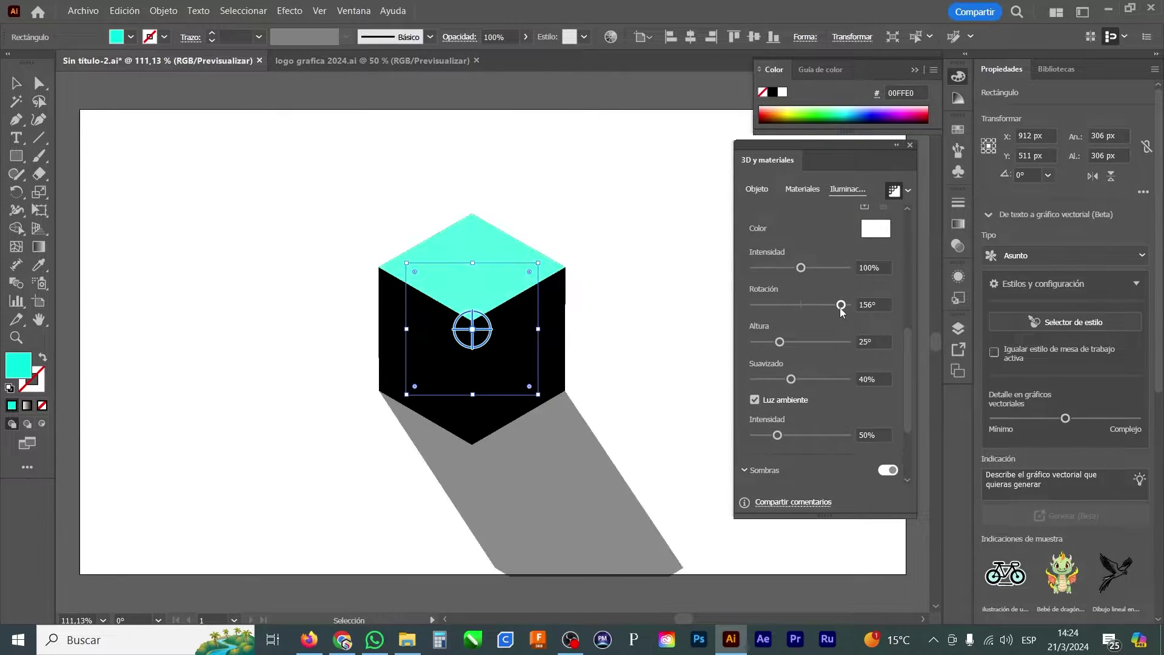
{"action": "key", "text": "ctrl+z"}
{"action": "left_click_drag", "start_coordinate": [780, 341], "coordinate": [832, 345]}
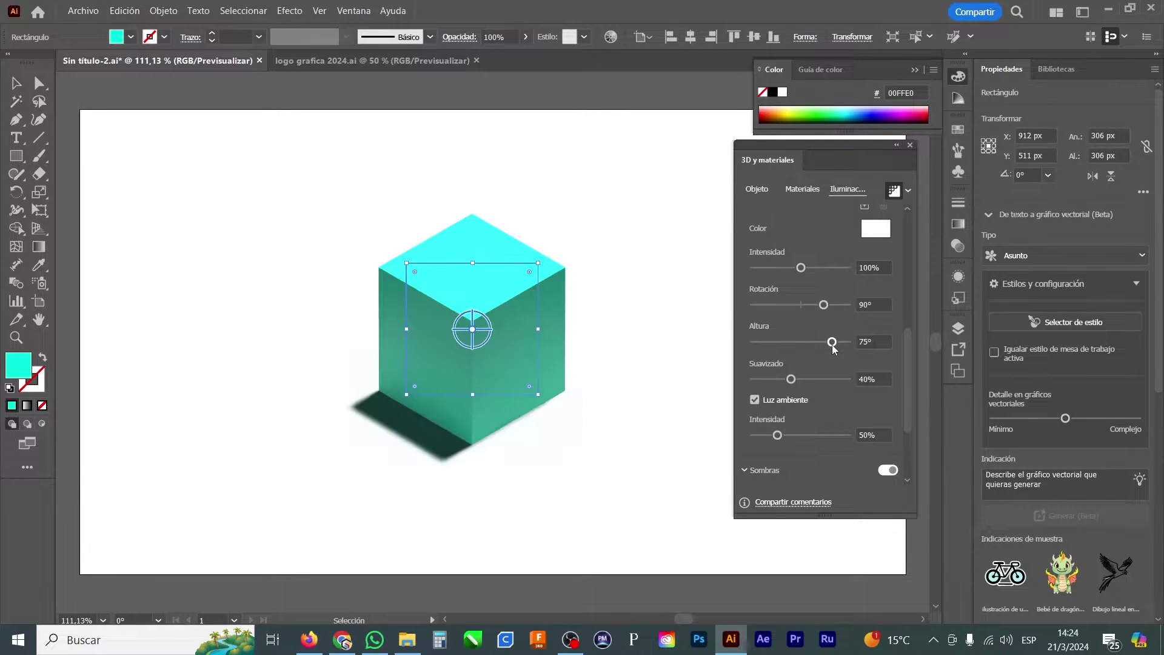
{"action": "left_click_drag", "start_coordinate": [832, 343], "coordinate": [813, 380]}
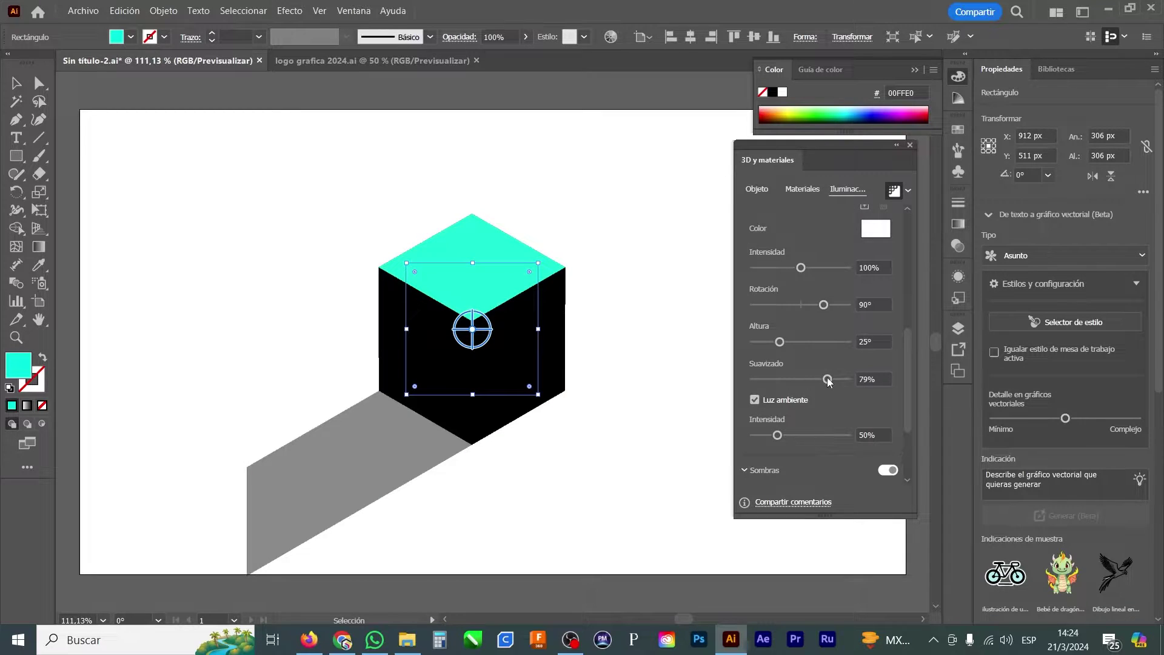
{"action": "left_click_drag", "start_coordinate": [828, 381], "coordinate": [791, 380]}
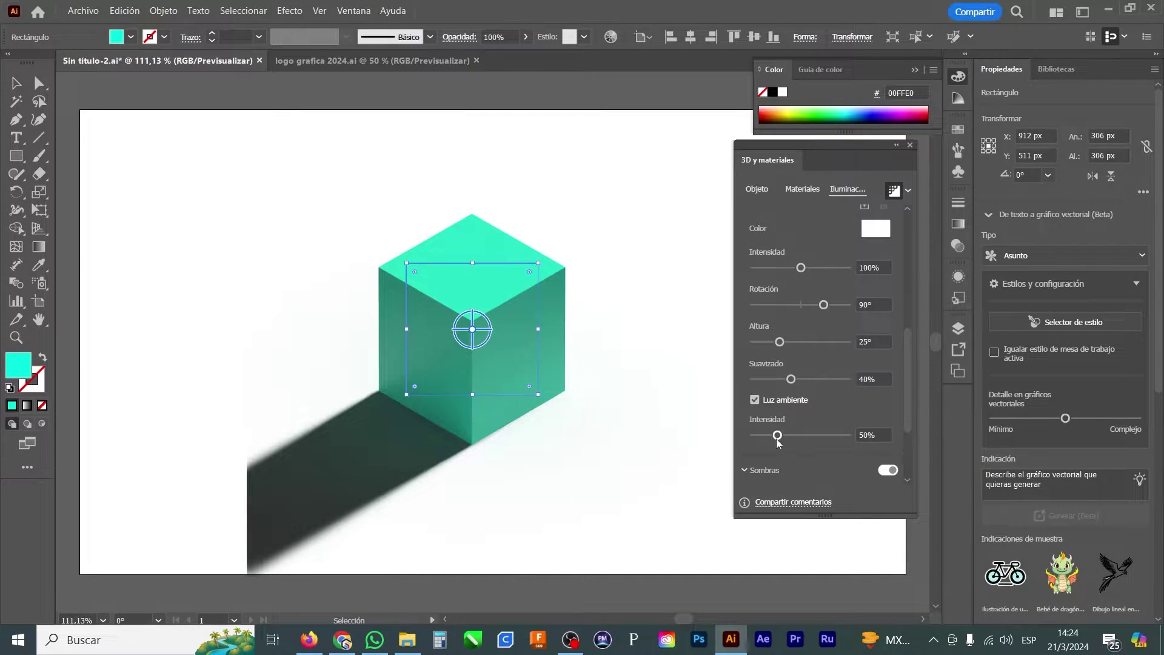
{"action": "left_click_drag", "start_coordinate": [777, 436], "coordinate": [814, 437]}
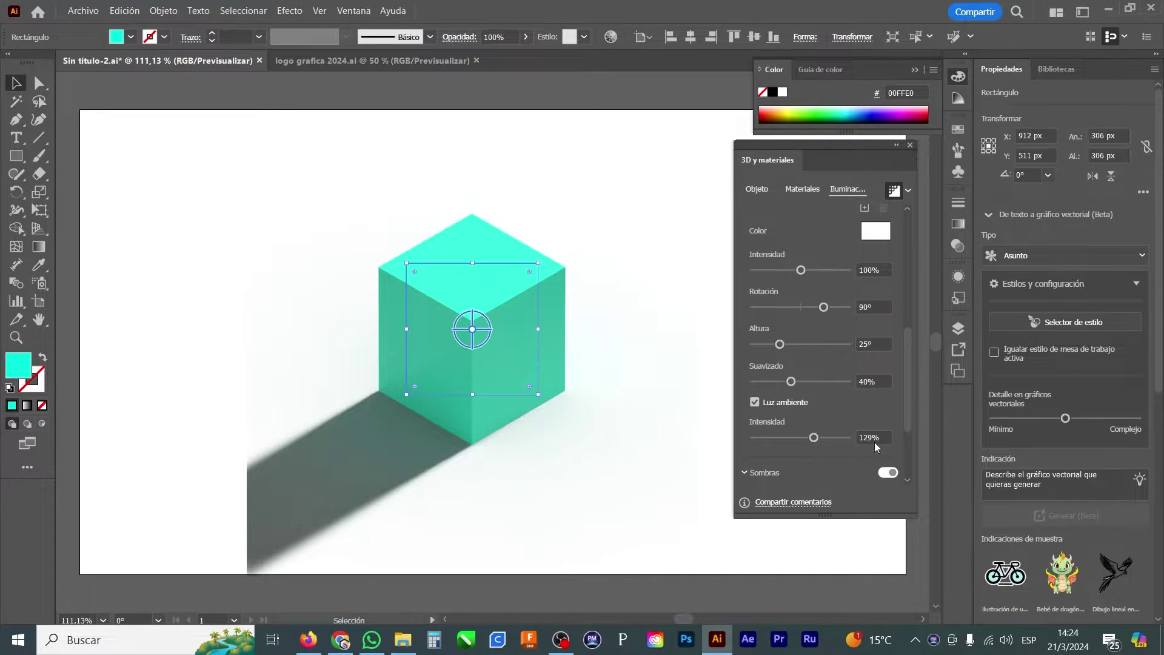
Step: Set the light to 75% intensity, 0° rotation, 45° height and 75% softness, with ambient light intensity at 100%
{"action": "left_click", "coordinate": [882, 274]}
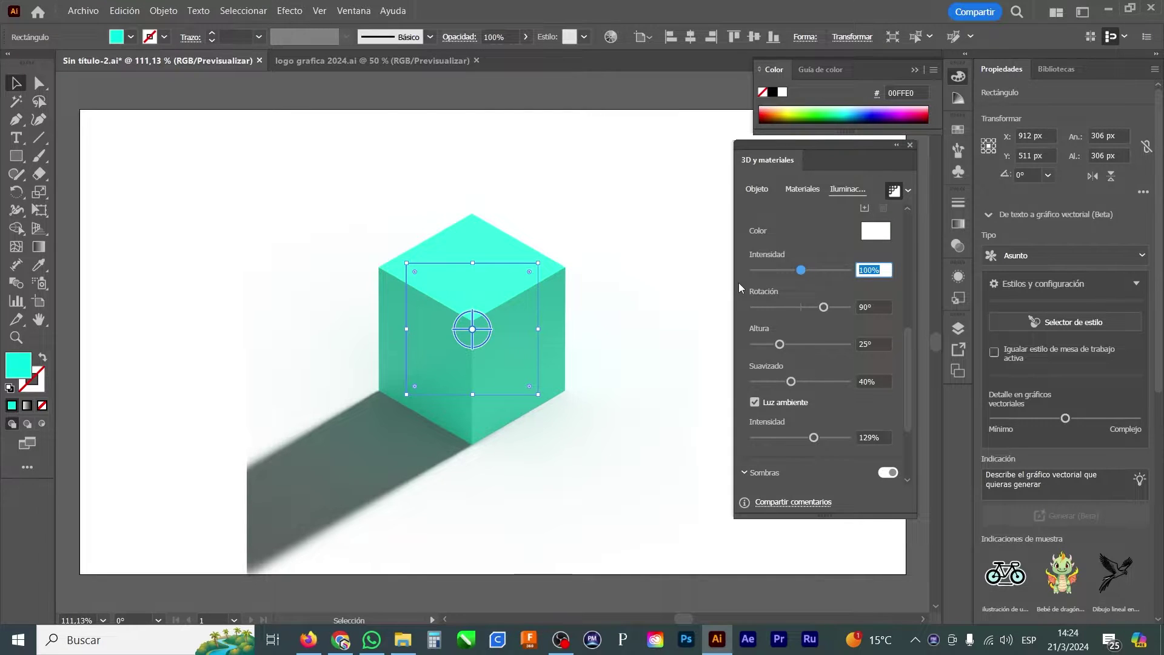
{"action": "type", "text": "75"}
{"action": "key", "text": "Tab"}
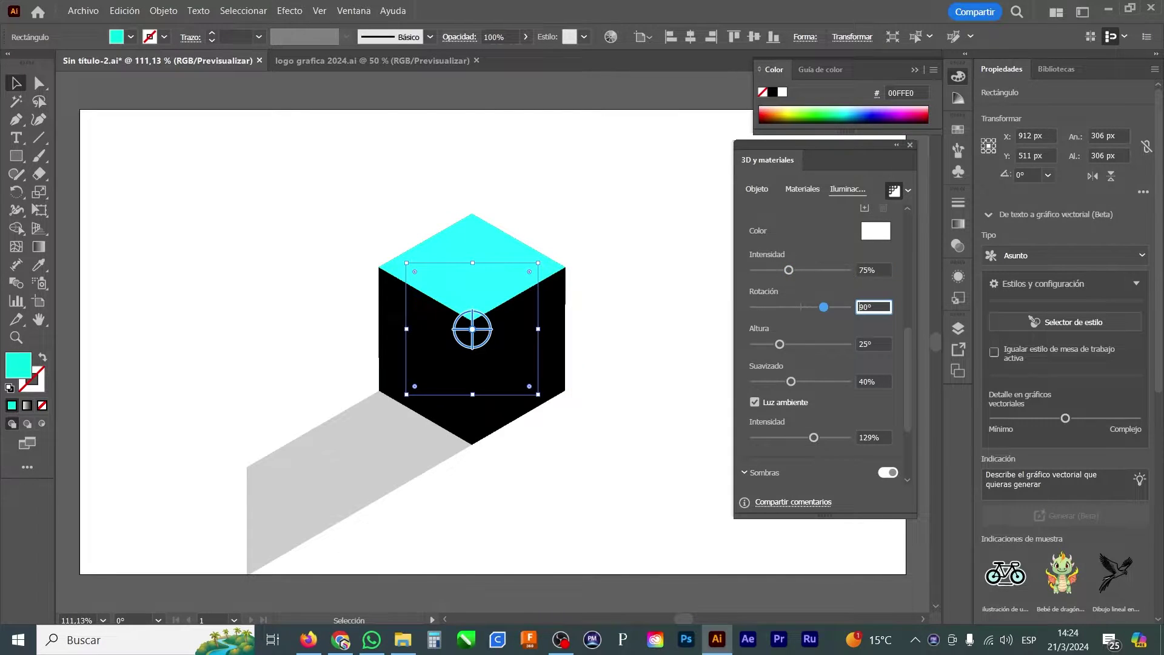
{"action": "type", "text": "0"}
{"action": "key", "text": "Tab"}
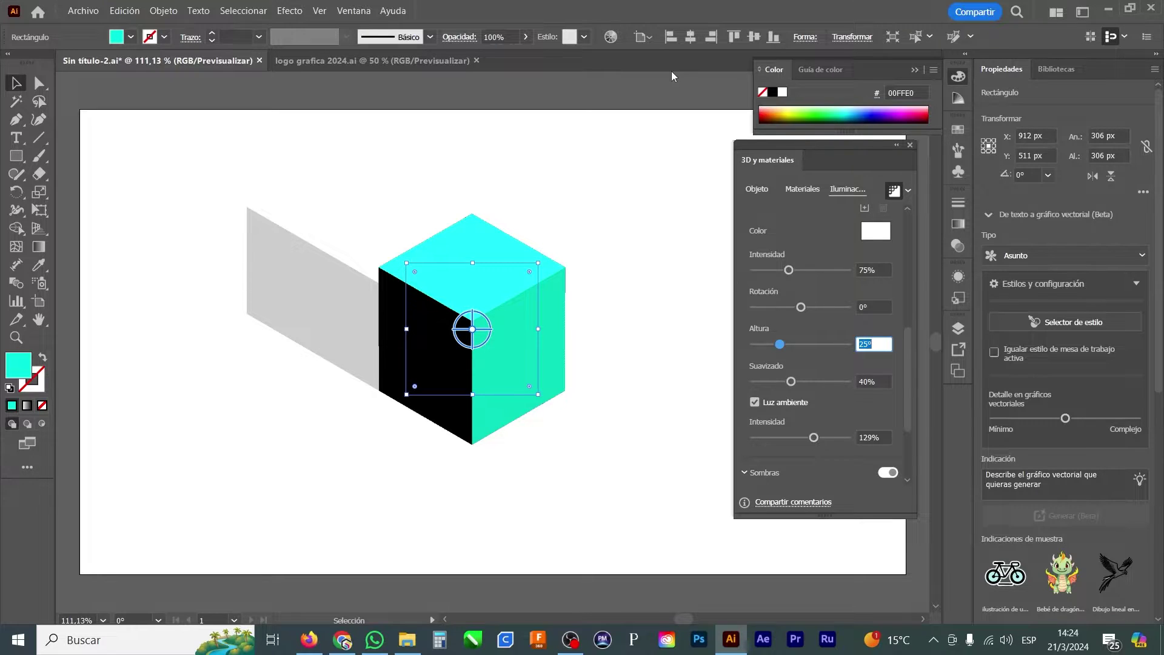
{"action": "type", "text": "45"}
{"action": "key", "text": "Tab"}
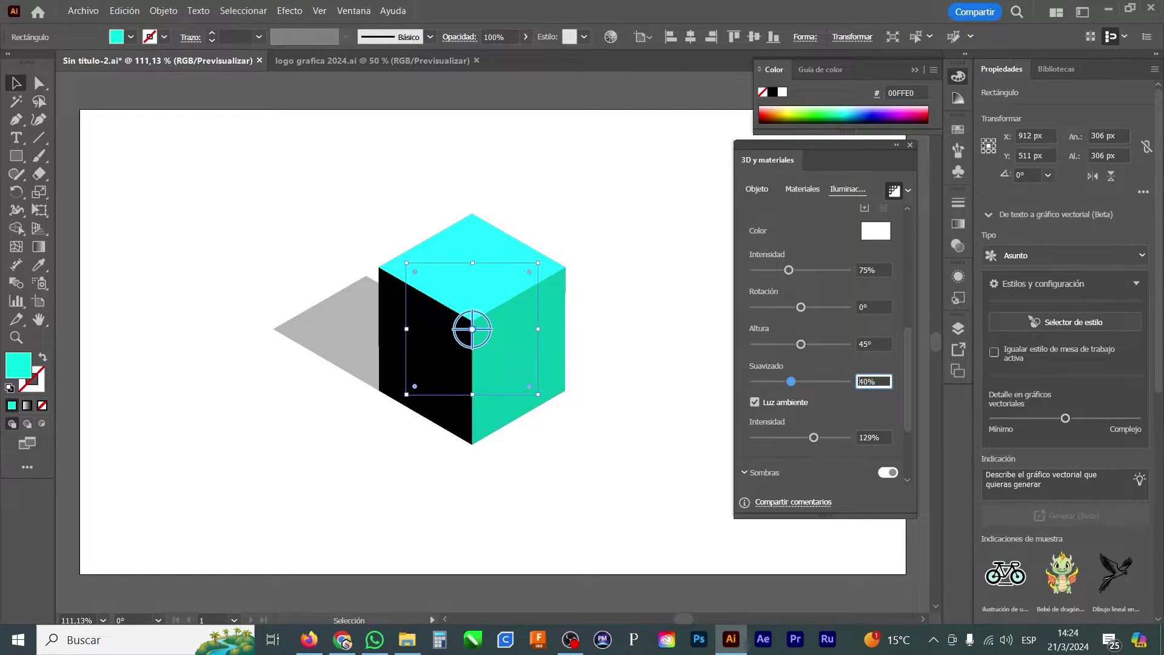
{"action": "type", "text": "75"}
{"action": "key", "text": "Tab"}
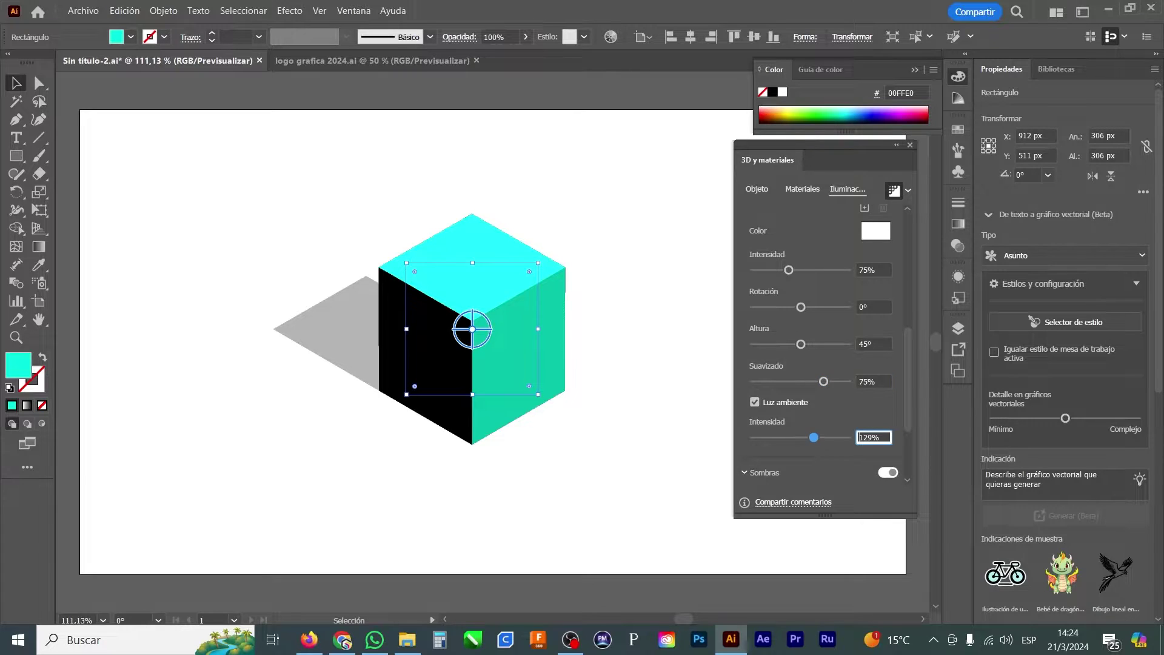
{"action": "type", "text": "100"}
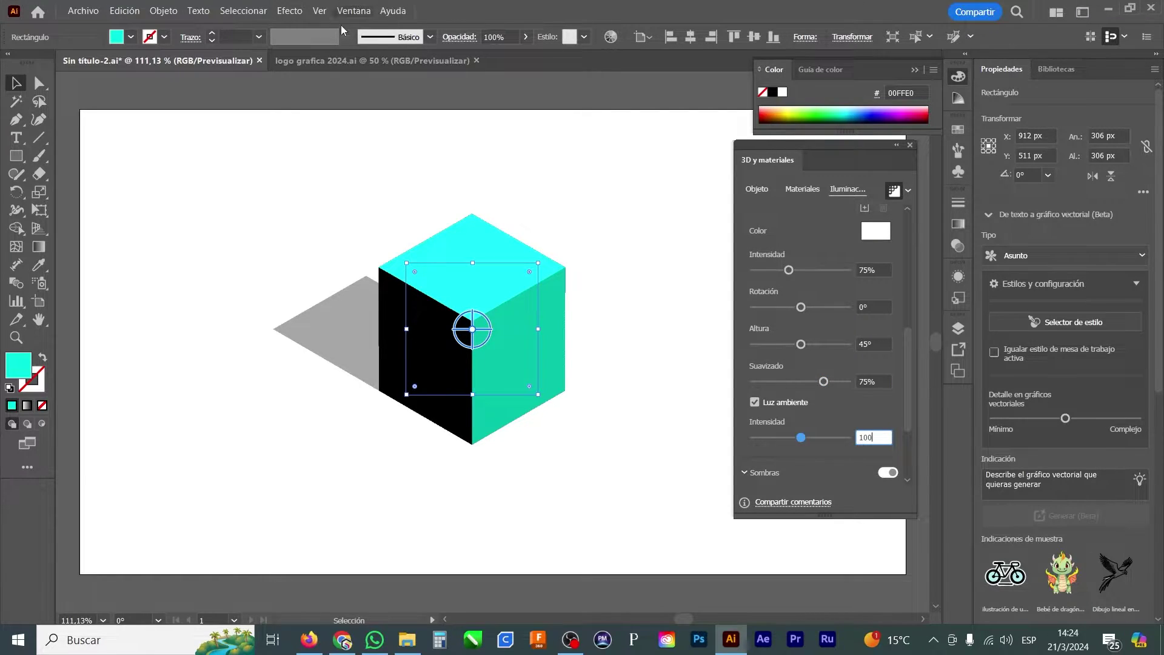
{"action": "left_click", "coordinate": [479, 287]}
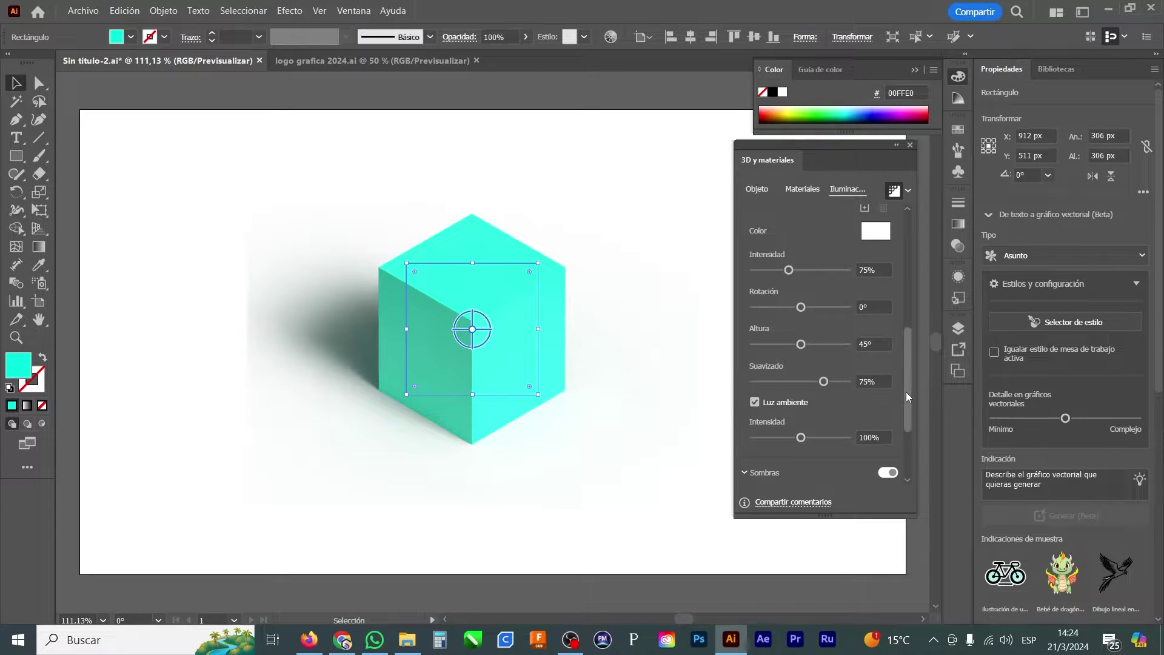
Step: Try a shadow limit of 293% for the cube, and return it to 400%
{"action": "left_click_drag", "start_coordinate": [905, 392], "coordinate": [914, 482]}
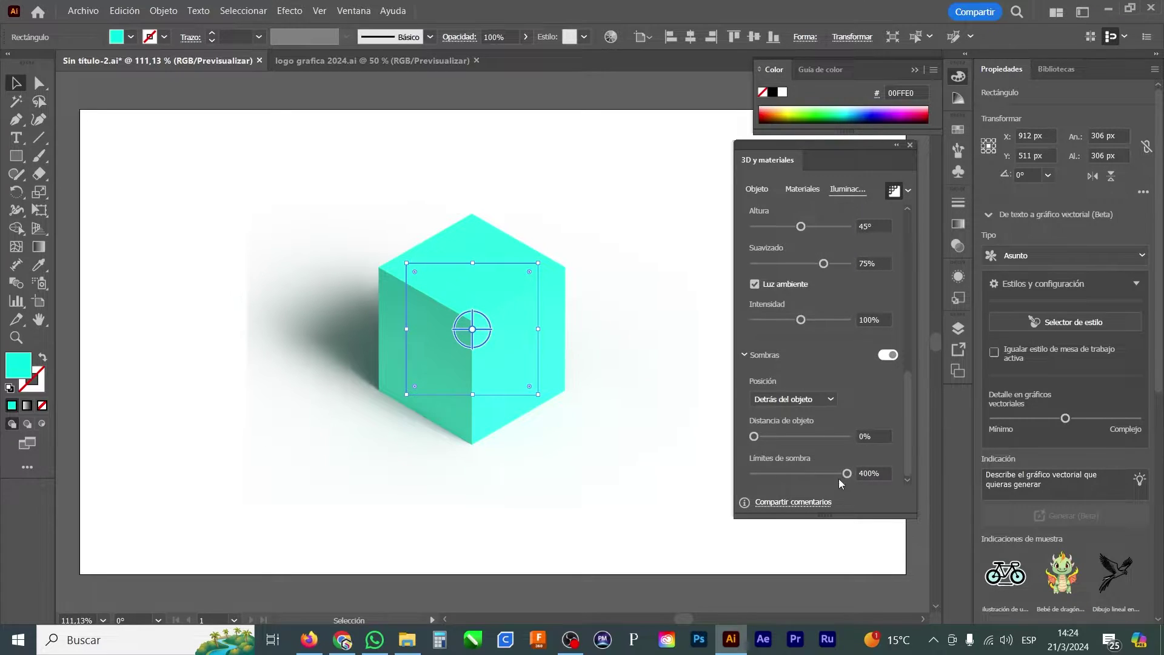
{"action": "left_click_drag", "start_coordinate": [843, 478], "coordinate": [819, 481]}
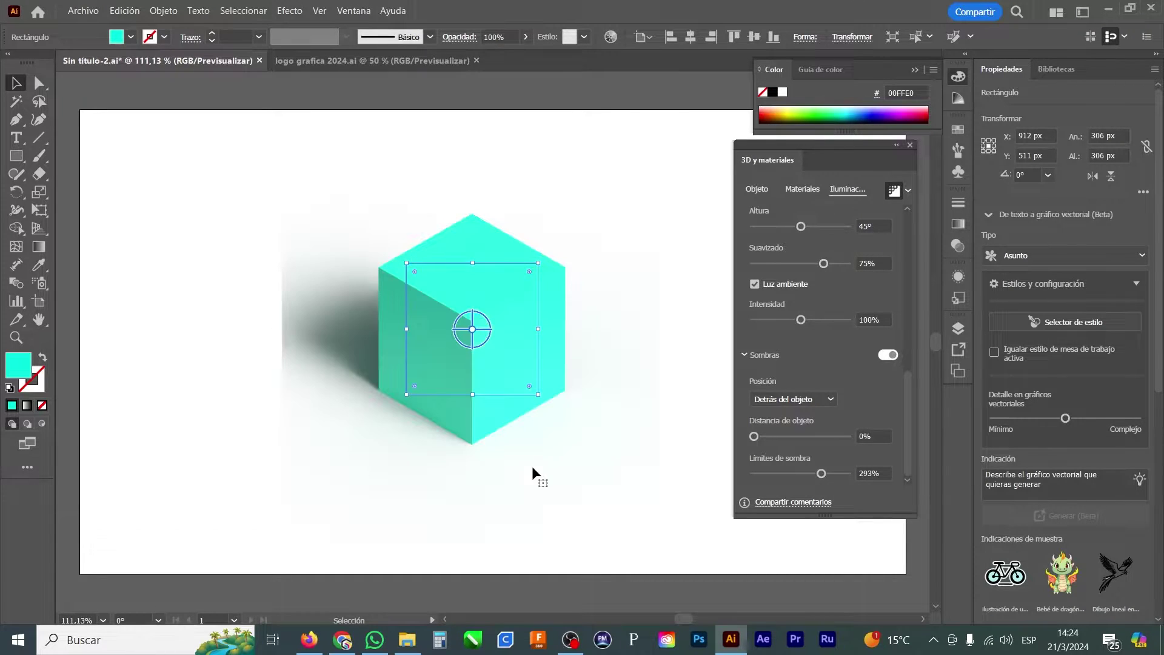
{"action": "left_click_drag", "start_coordinate": [822, 473], "coordinate": [865, 482]}
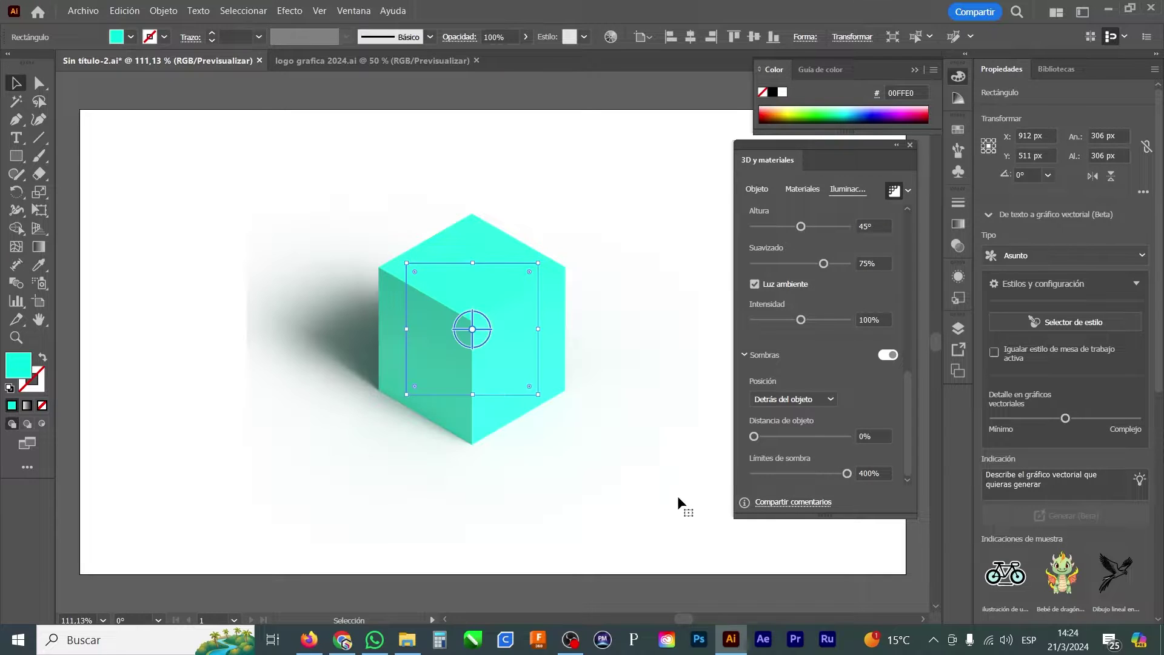
Step: Try a light height of 50° on the cube, and set the height to 60°
{"action": "scroll", "coordinate": [906, 438], "scroll_direction": "up", "scroll_amount": 4}
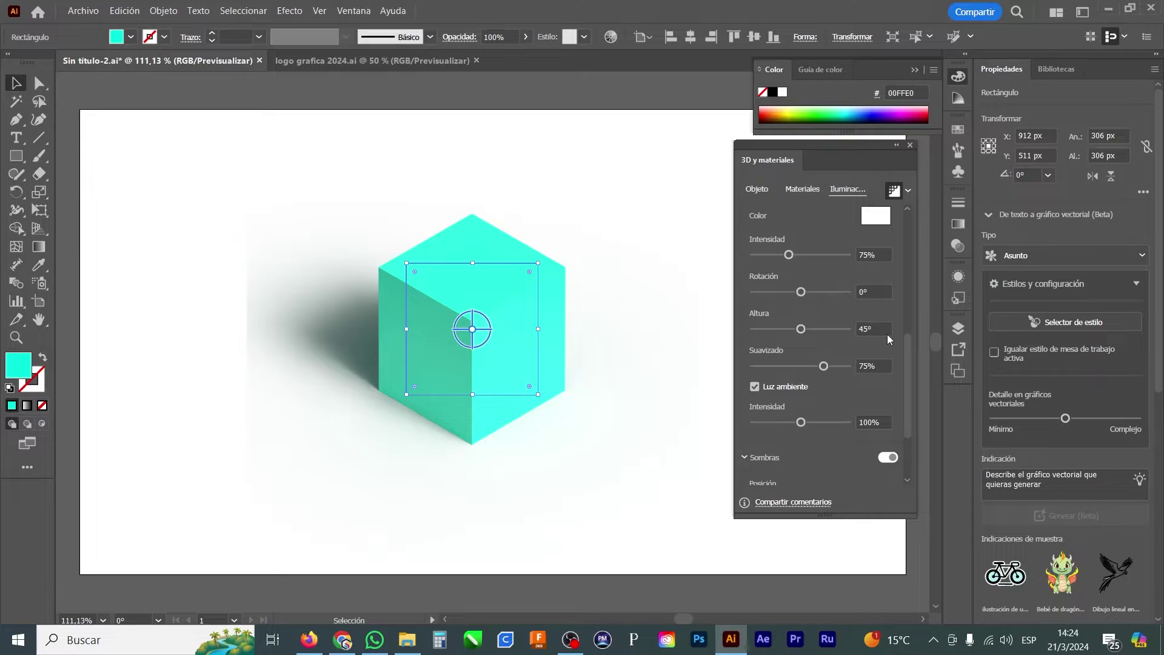
{"action": "left_click", "coordinate": [880, 334]}
{"action": "type", "text": "50"}
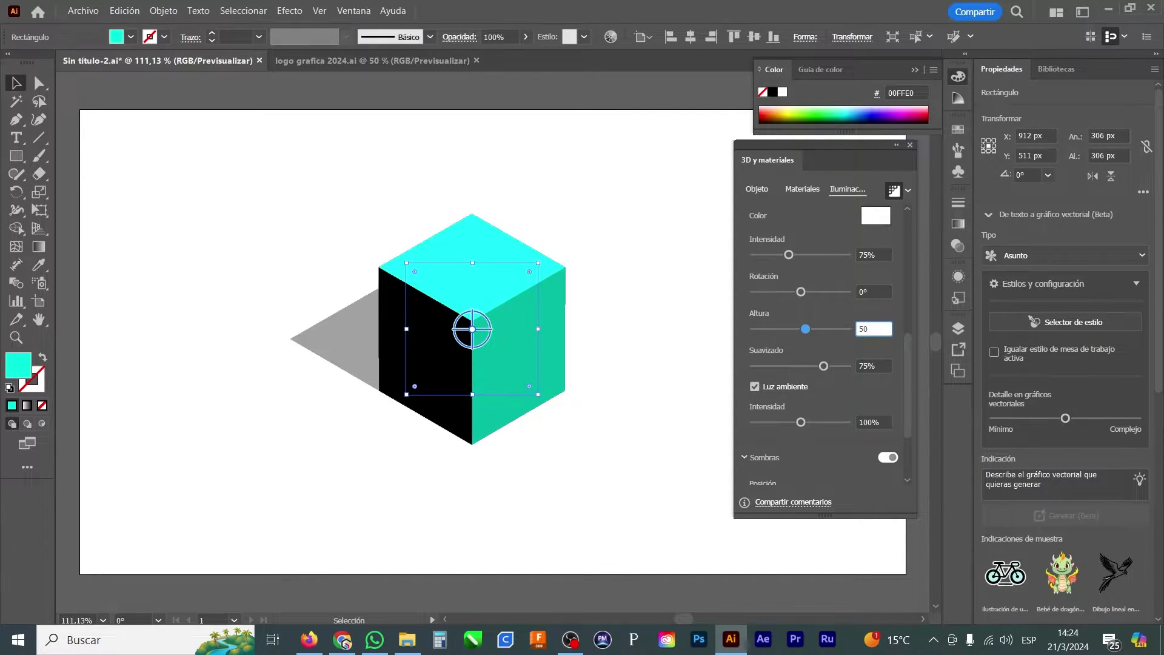
{"action": "key", "text": "Return"}
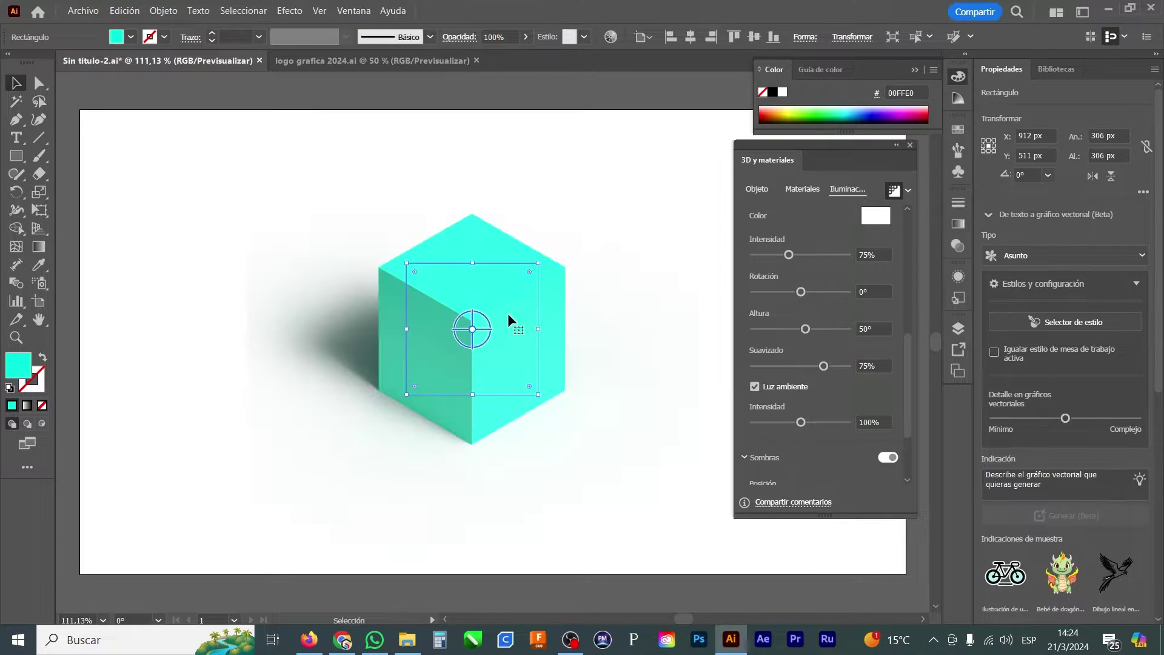
{"action": "left_click", "coordinate": [874, 324]}
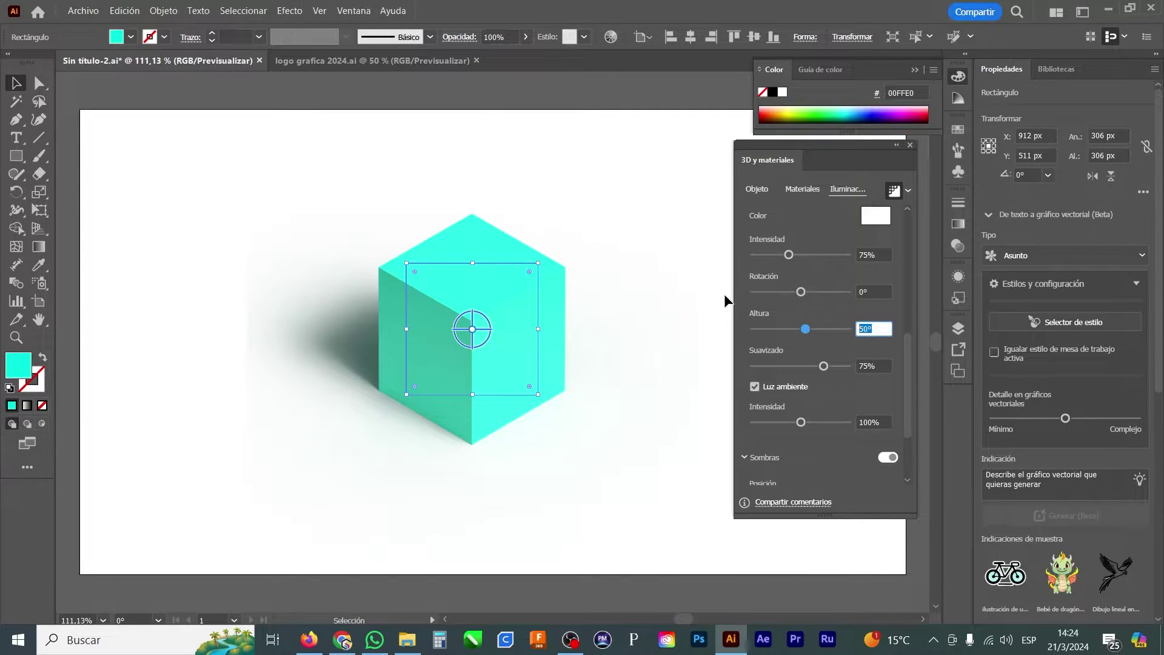
{"action": "type", "text": "60"}
{"action": "key", "text": "Tab"}
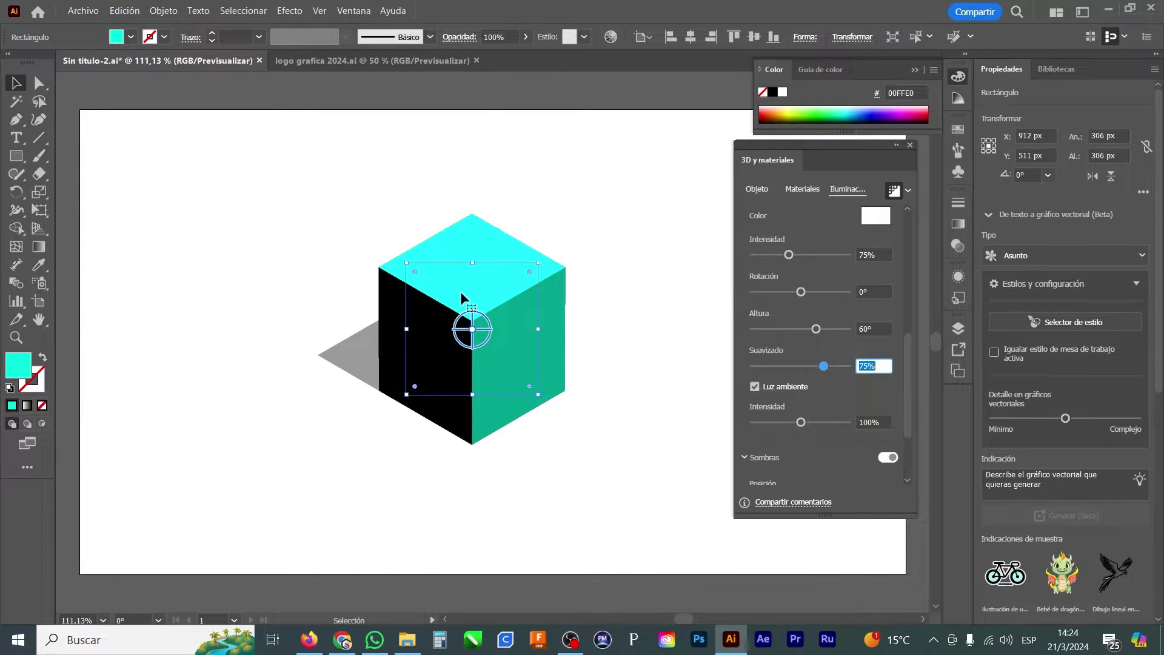
Step: Move the cube to the artboard's upper-left area and draw a circle about 305 px in diameter to its lower right
{"action": "left_click", "coordinate": [461, 291]}
{"action": "left_click_drag", "start_coordinate": [503, 286], "coordinate": [275, 210]}
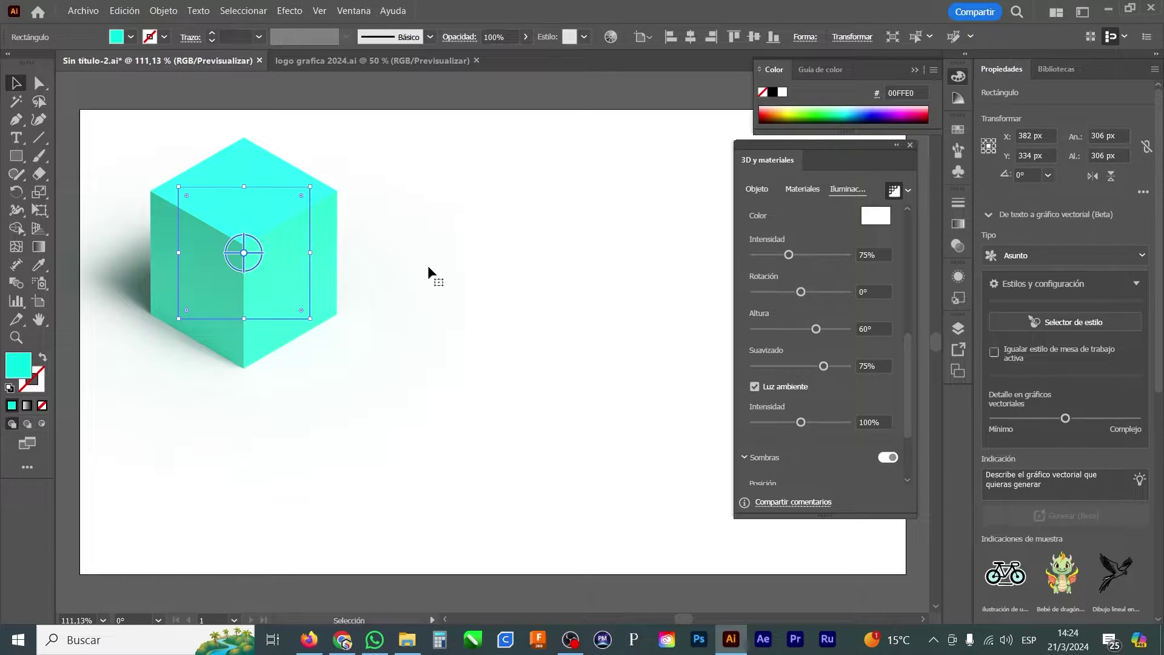
{"action": "left_click", "coordinate": [18, 158]}
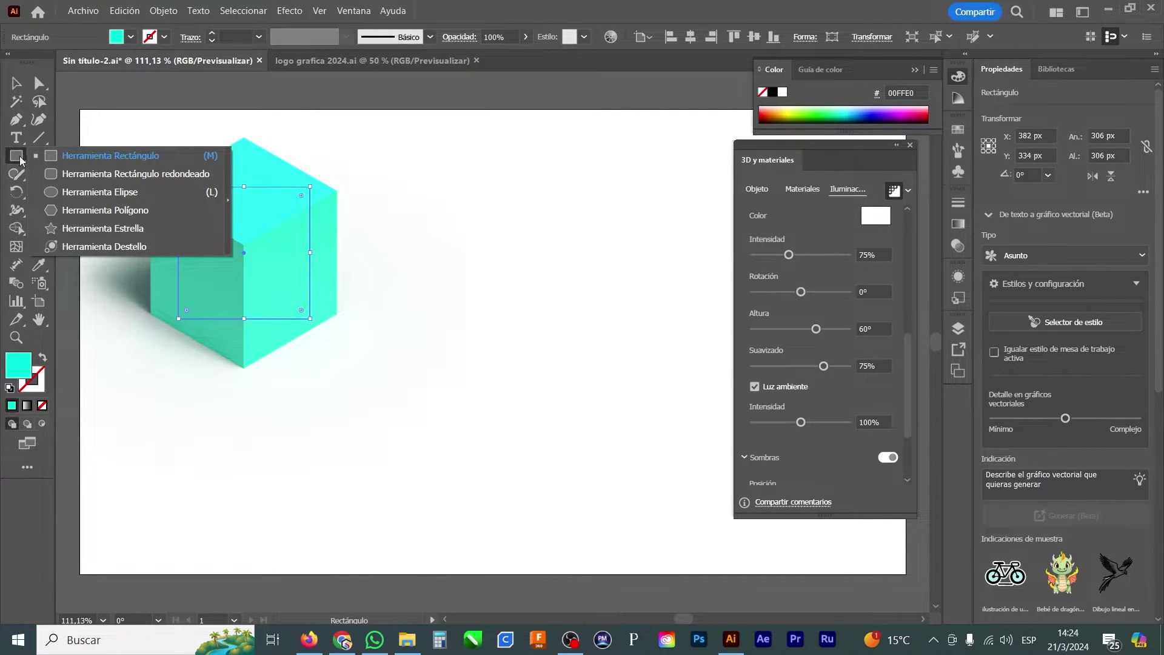
{"action": "left_click", "coordinate": [162, 191]}
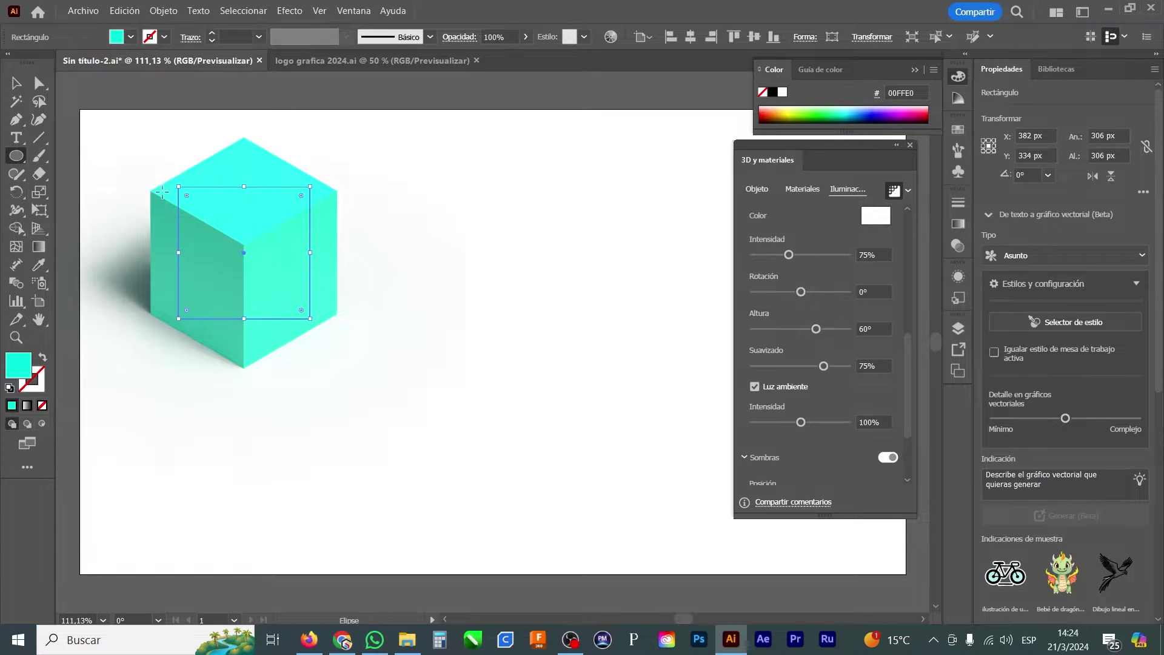
{"action": "left_click_drag", "start_coordinate": [430, 265], "coordinate": [554, 397]}
{"action": "key", "text": "v"}
Step: Apply the Girar 3D effect to the circle, try rotating the ring to face the viewer, and undo that rotation
{"action": "left_click", "coordinate": [745, 191]}
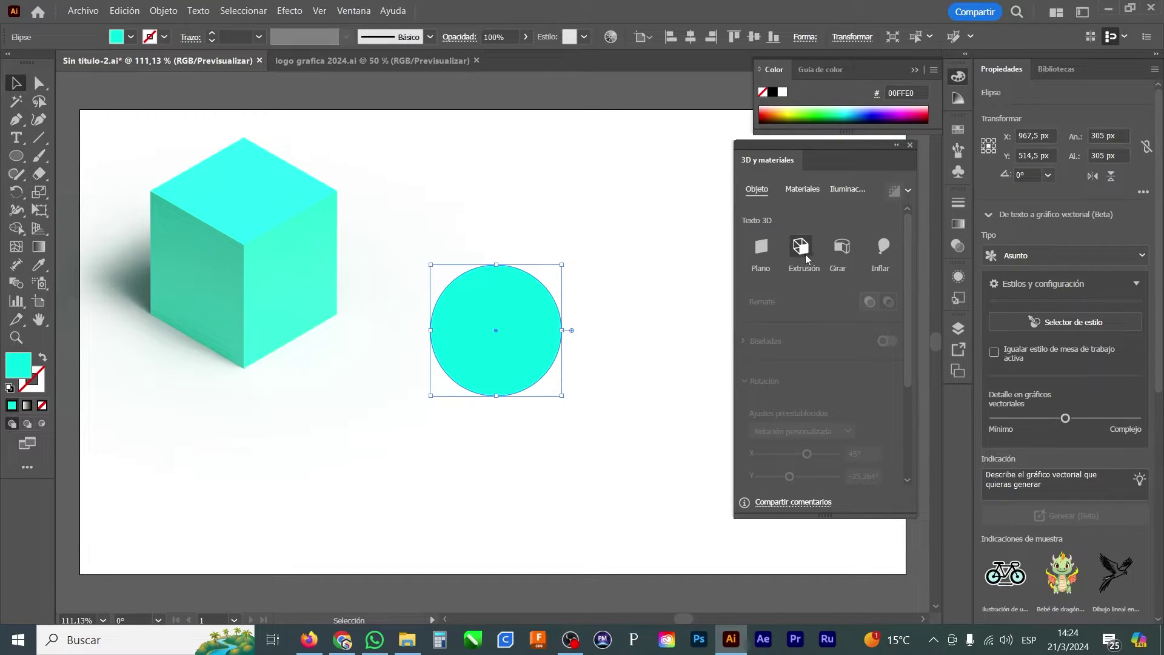
{"action": "left_click", "coordinate": [841, 247]}
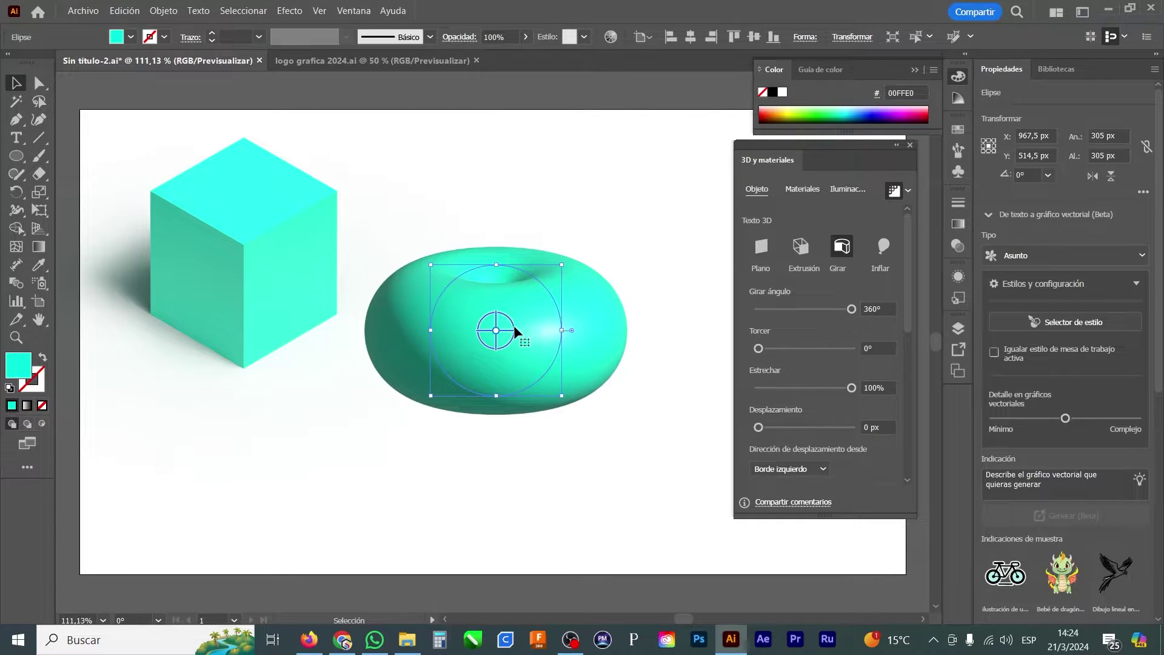
{"action": "left_click_drag", "start_coordinate": [496, 330], "coordinate": [493, 370]}
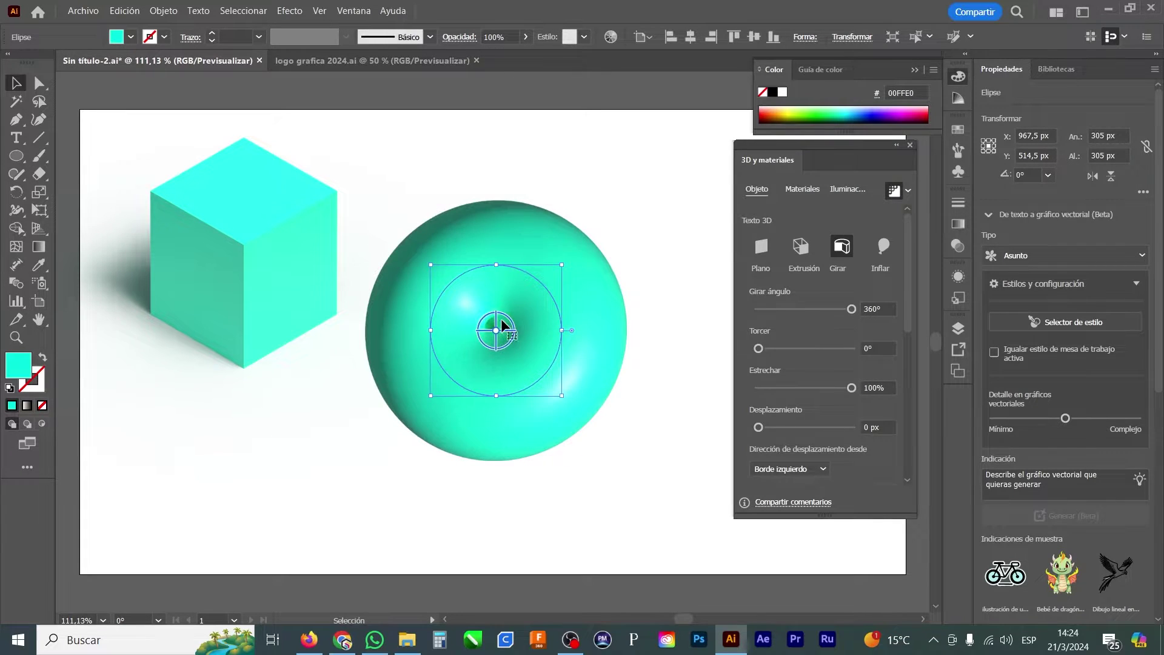
{"action": "key", "text": "ctrl+z"}
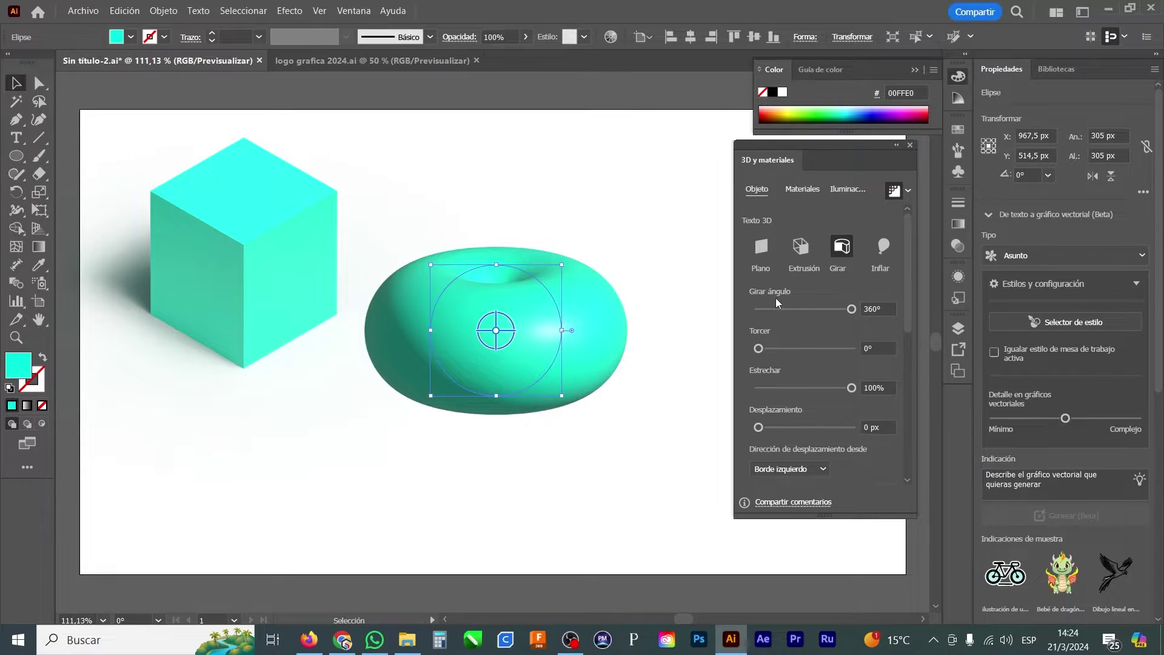
Step: Try a 0° revolve angle and a 1% taper on the ring, returning them to 360° and 100%
{"action": "left_click_drag", "start_coordinate": [851, 309], "coordinate": [728, 313]}
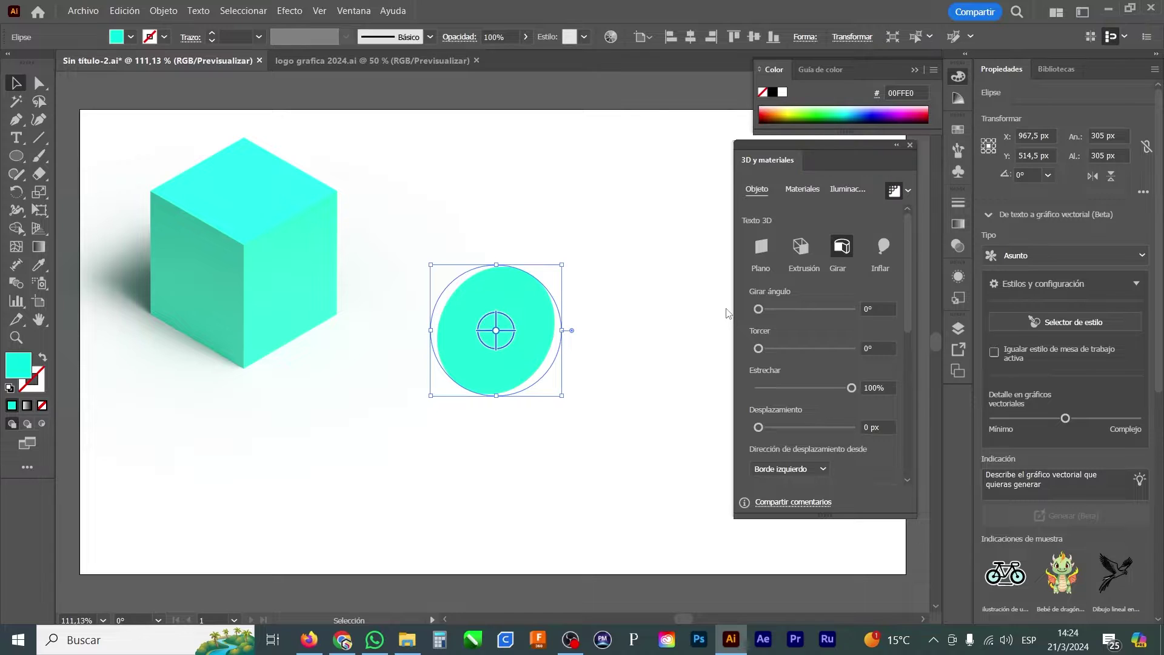
{"action": "left_click_drag", "start_coordinate": [758, 308], "coordinate": [852, 306]}
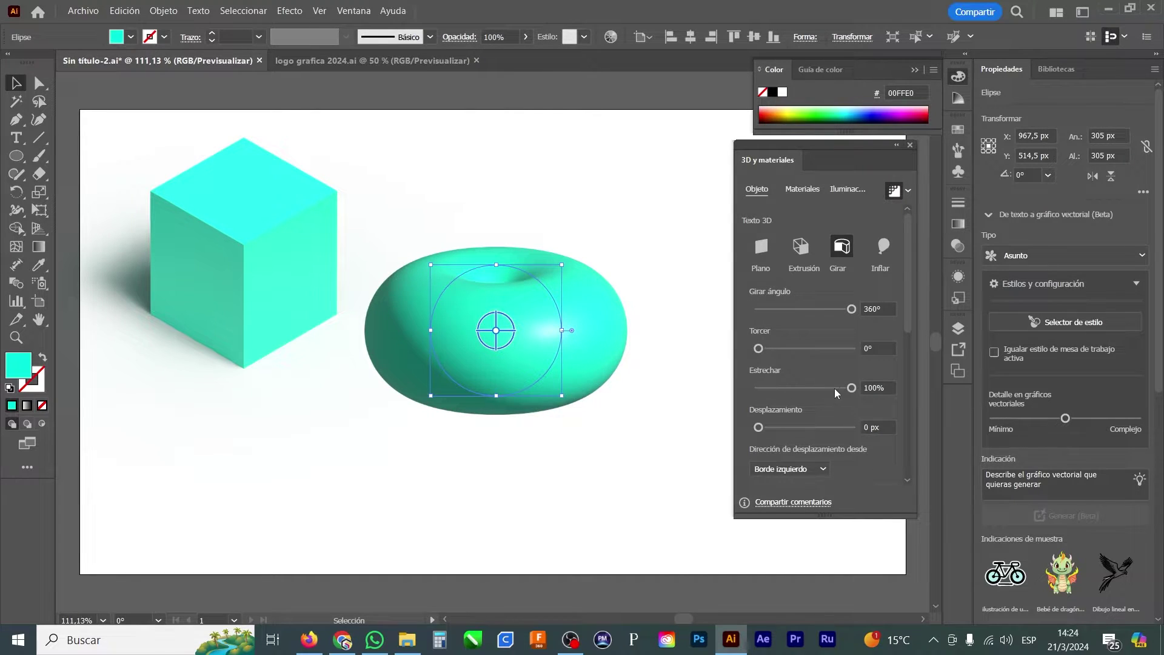
{"action": "left_click_drag", "start_coordinate": [830, 387], "coordinate": [708, 386]}
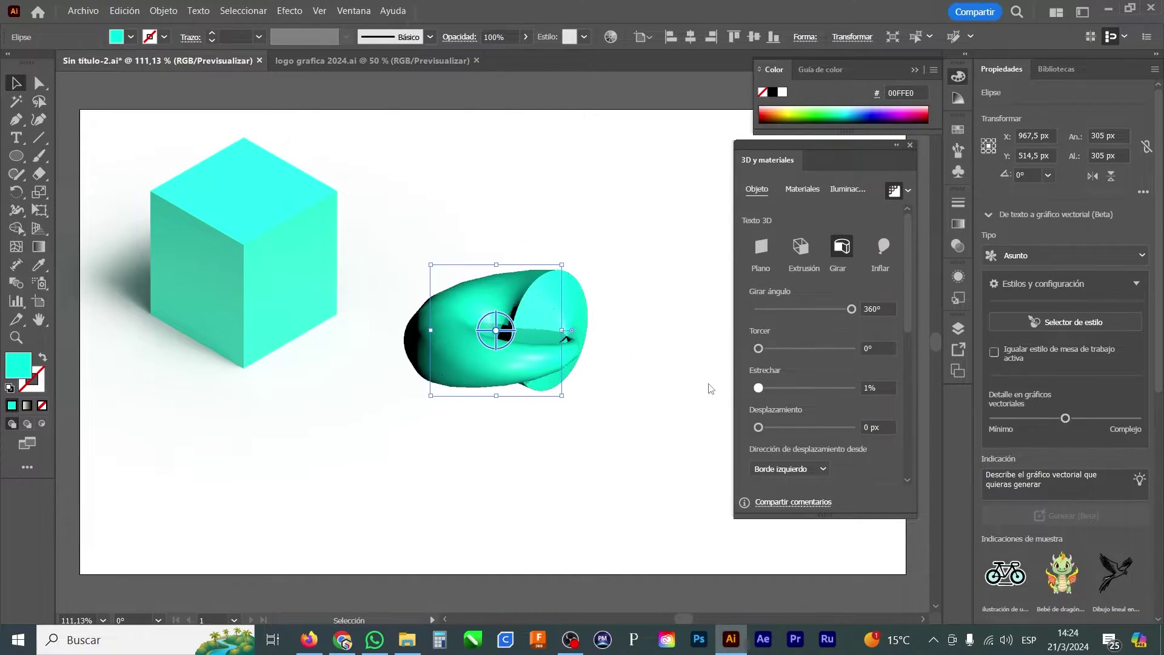
{"action": "key", "text": "ctrl+z"}
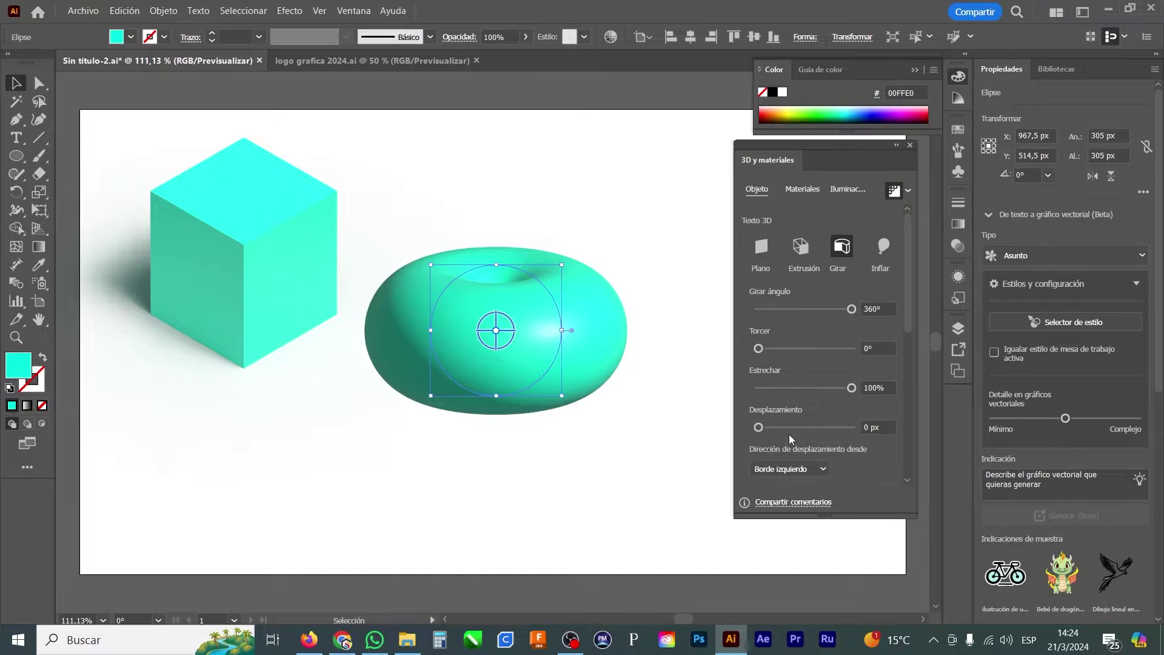
Step: Set the ring's offset to 189 px, and undo a trial free rotation of it
{"action": "left_click_drag", "start_coordinate": [760, 425], "coordinate": [777, 426]}
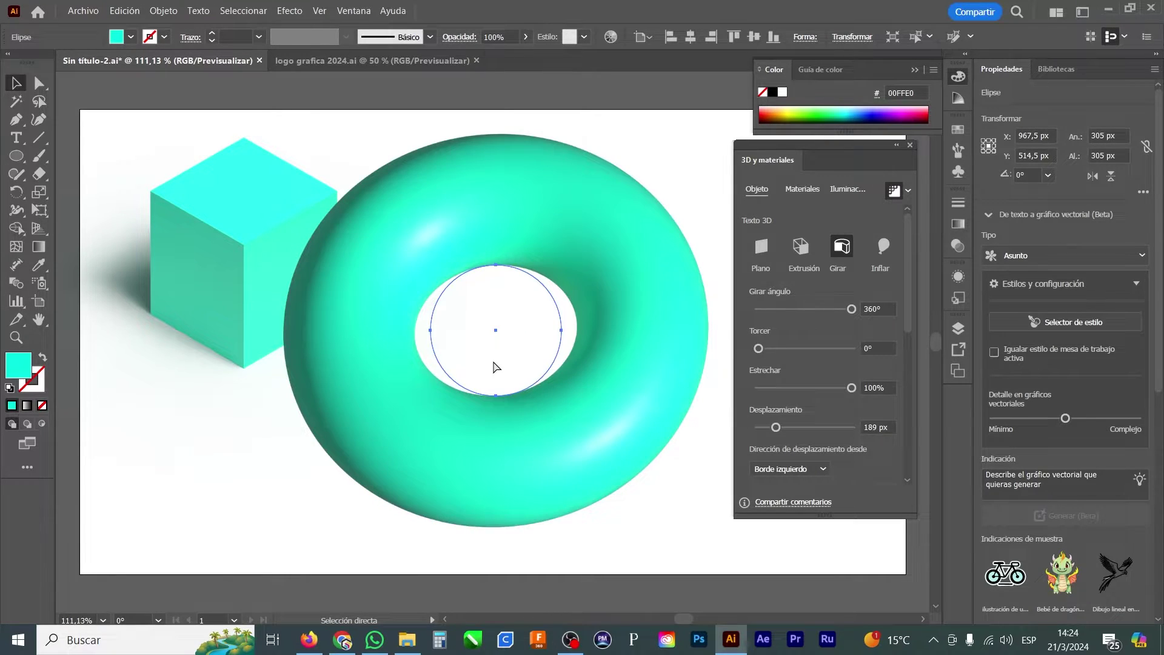
{"action": "key", "text": "ctrl+z"}
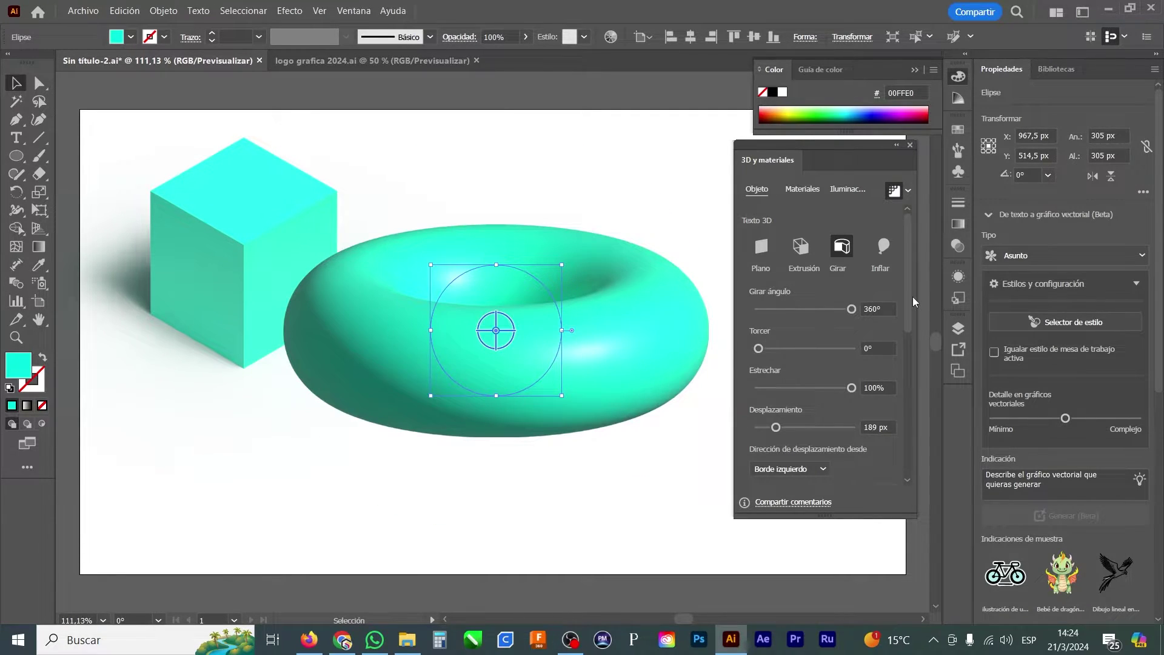
{"action": "left_click_drag", "start_coordinate": [909, 236], "coordinate": [925, 254]}
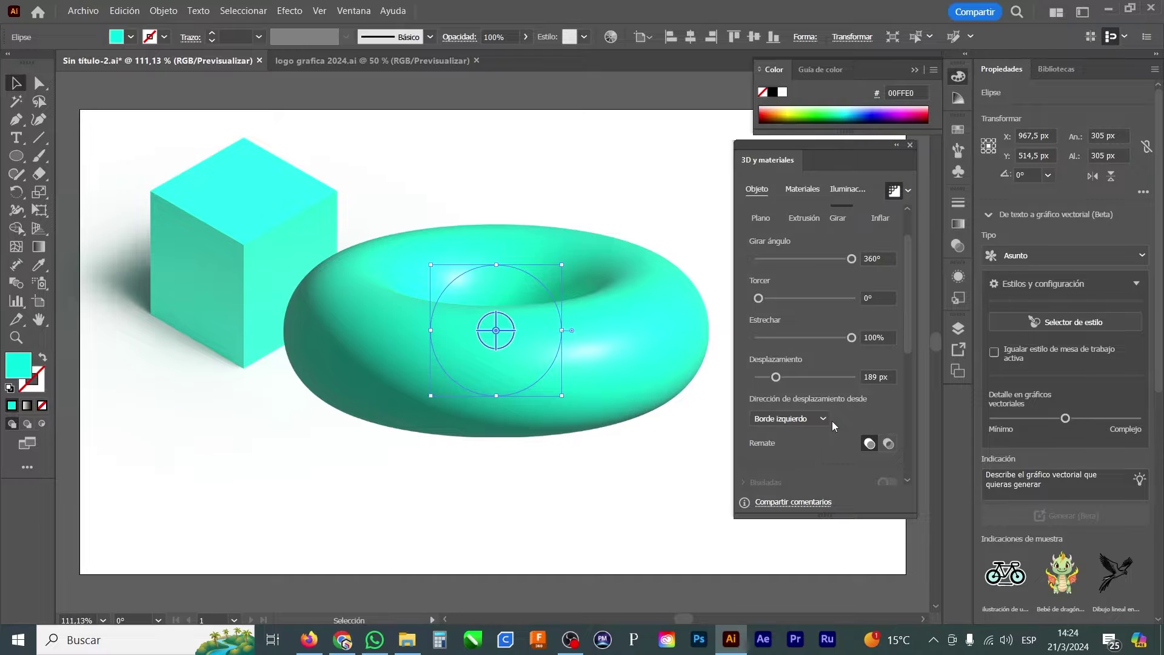
{"action": "scroll", "coordinate": [911, 321], "scroll_direction": "up", "scroll_amount": 2}
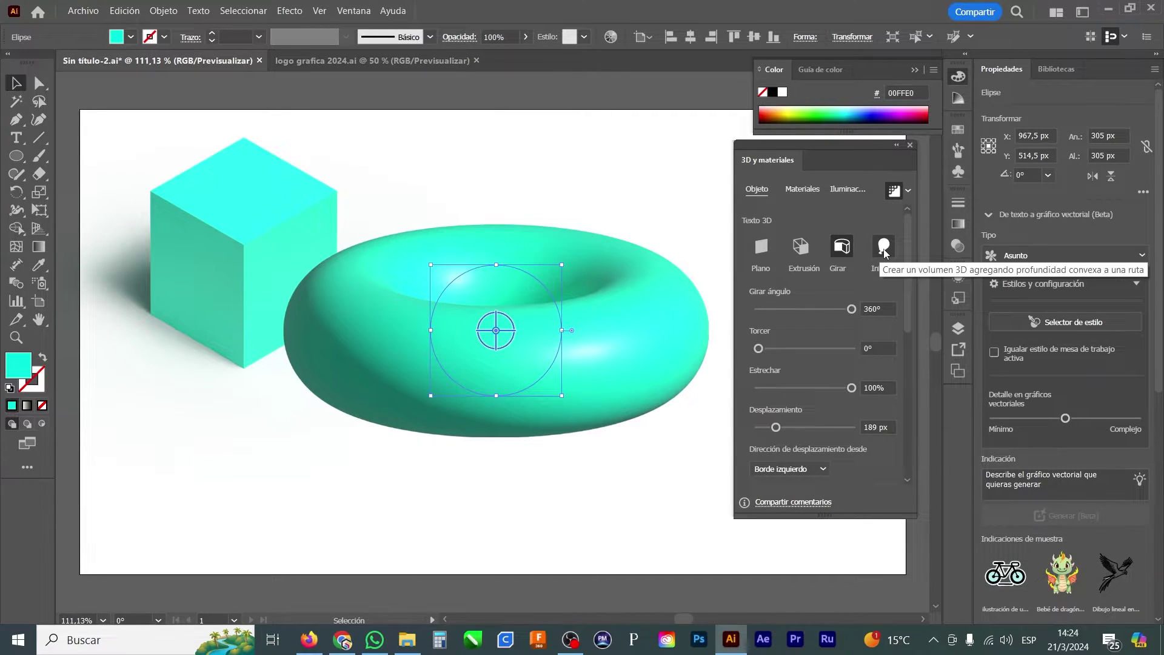
Step: Switch the circle to the Inflar 3D effect, try rotating it freely, and apply the Isométrica arriba rotation preset
{"action": "left_click", "coordinate": [884, 246]}
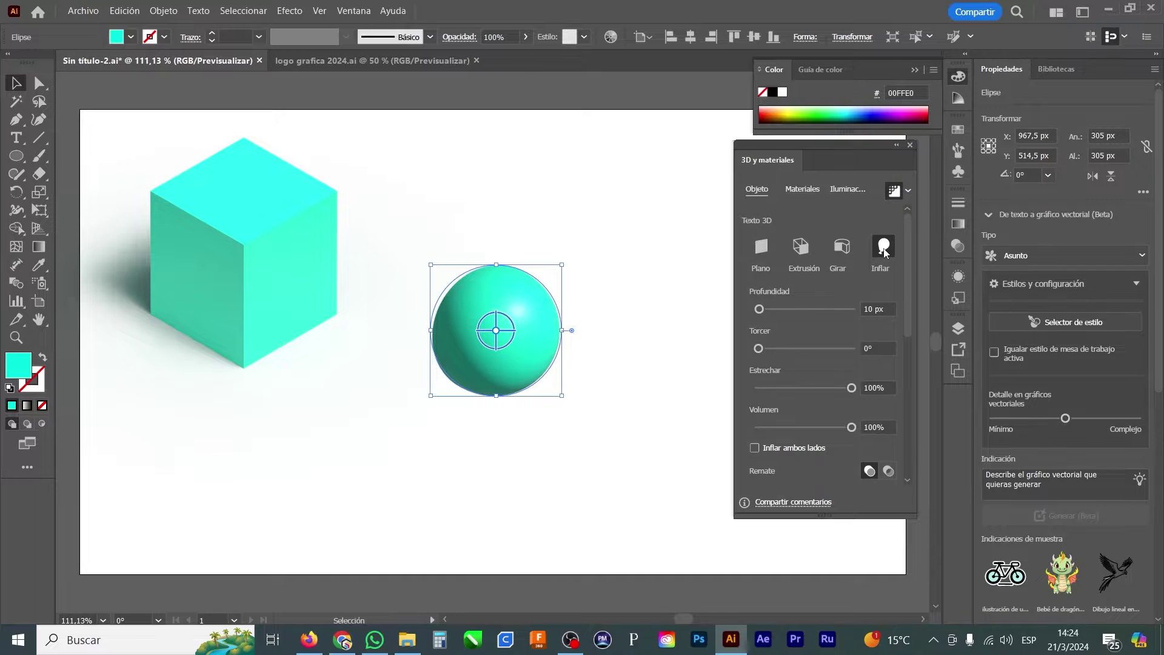
{"action": "left_click_drag", "start_coordinate": [497, 333], "coordinate": [530, 320]}
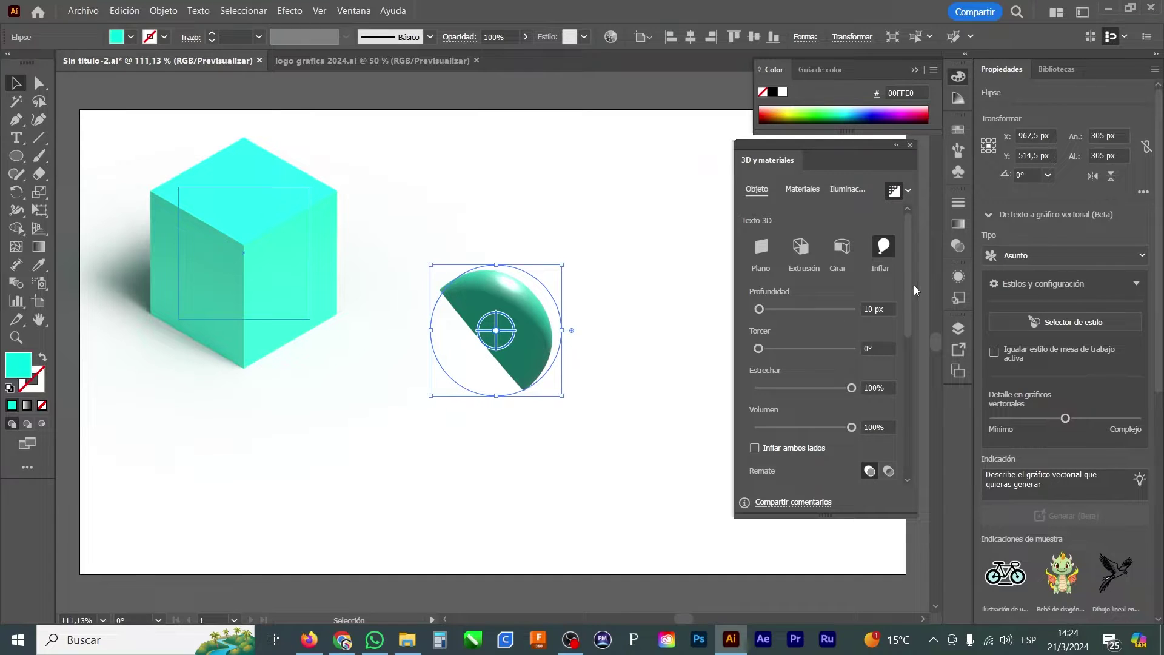
{"action": "left_click_drag", "start_coordinate": [909, 306], "coordinate": [893, 430]}
{"action": "left_click", "coordinate": [848, 308]}
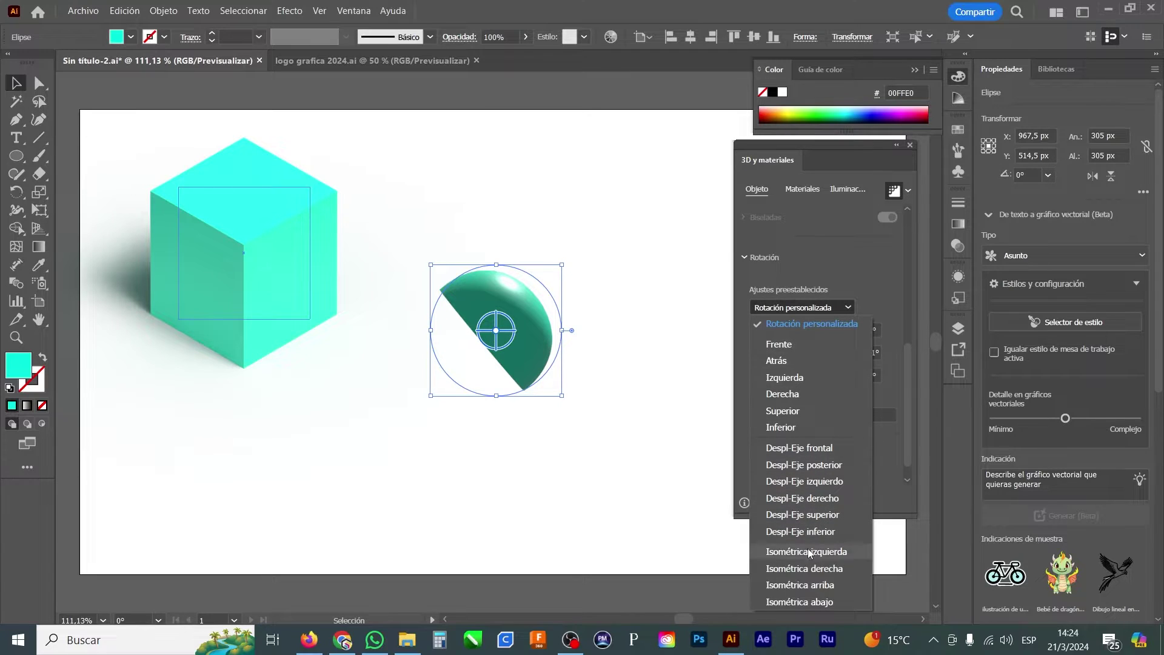
{"action": "left_click", "coordinate": [810, 582]}
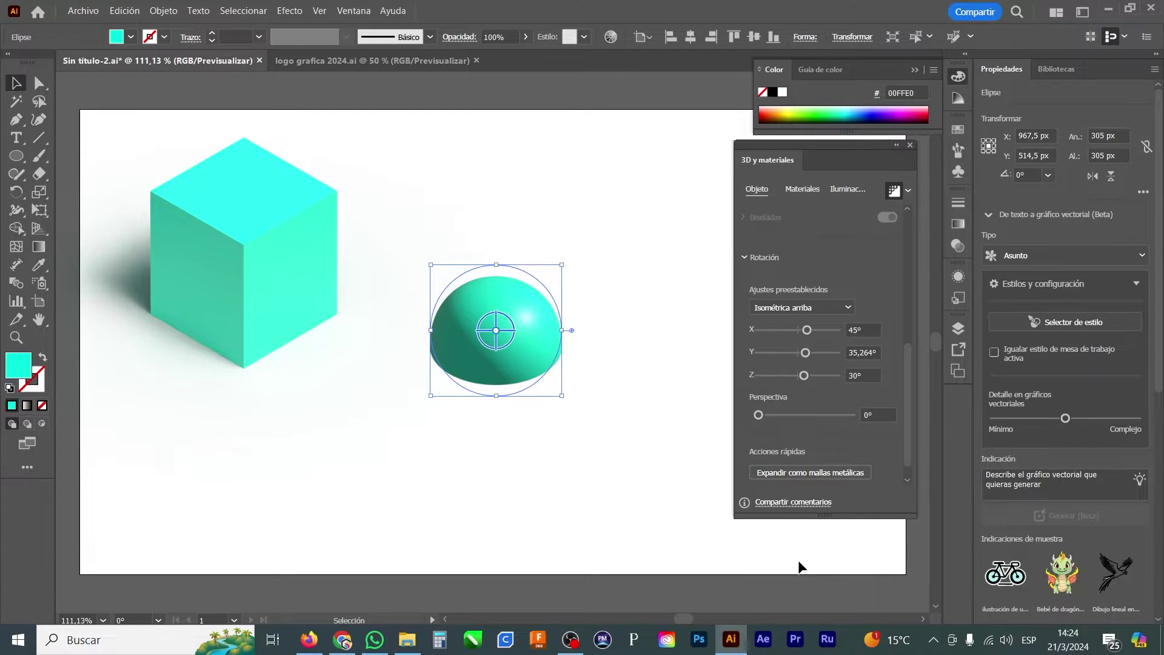
Step: Inflate the shape on both sides with 0 px depth and 100% volume, and enlarge the sphere to about 403 px
{"action": "left_click_drag", "start_coordinate": [909, 418], "coordinate": [929, 314]}
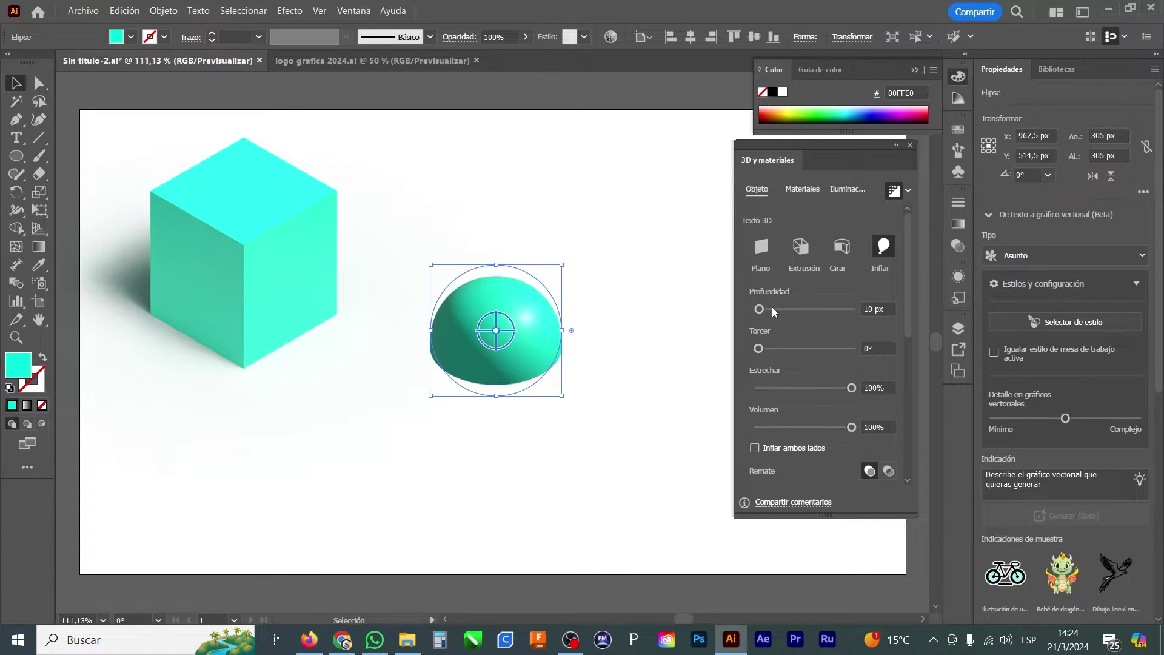
{"action": "mouse_move", "coordinate": [760, 310]}
{"action": "left_mouse_down"}
{"action": "mouse_move", "coordinate": [790, 311]}
{"action": "mouse_move", "coordinate": [743, 317]}
{"action": "left_mouse_up"}
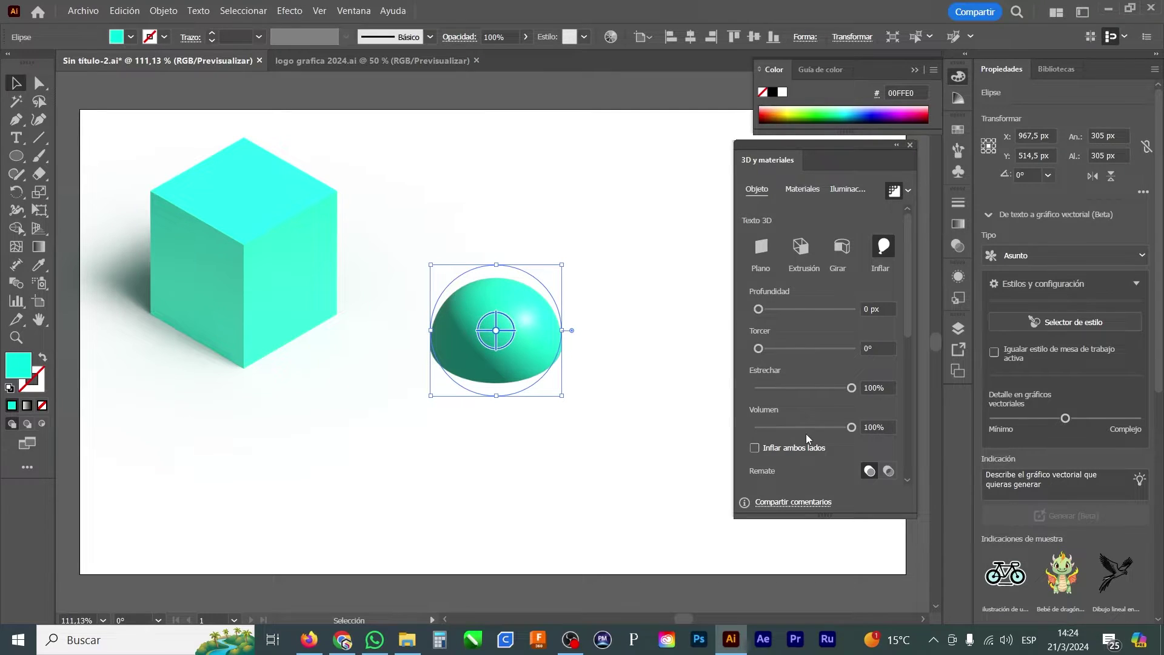
{"action": "mouse_move", "coordinate": [849, 428]}
{"action": "left_mouse_down"}
{"action": "mouse_move", "coordinate": [787, 432]}
{"action": "mouse_move", "coordinate": [854, 442]}
{"action": "left_mouse_up"}
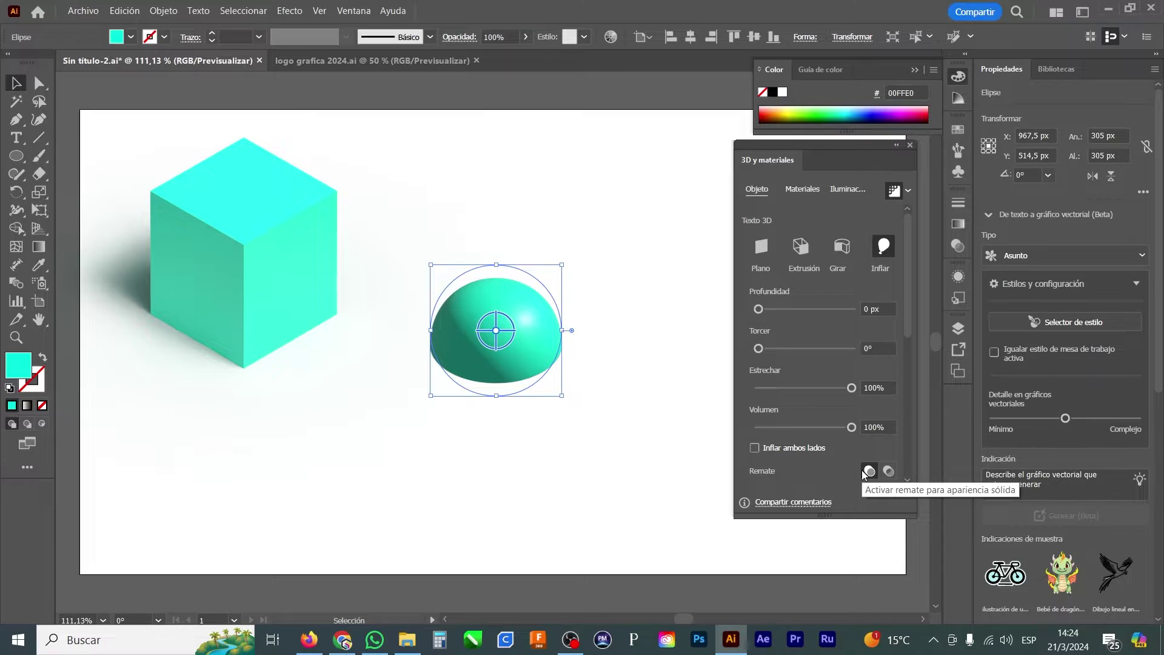
{"action": "left_click", "coordinate": [782, 448]}
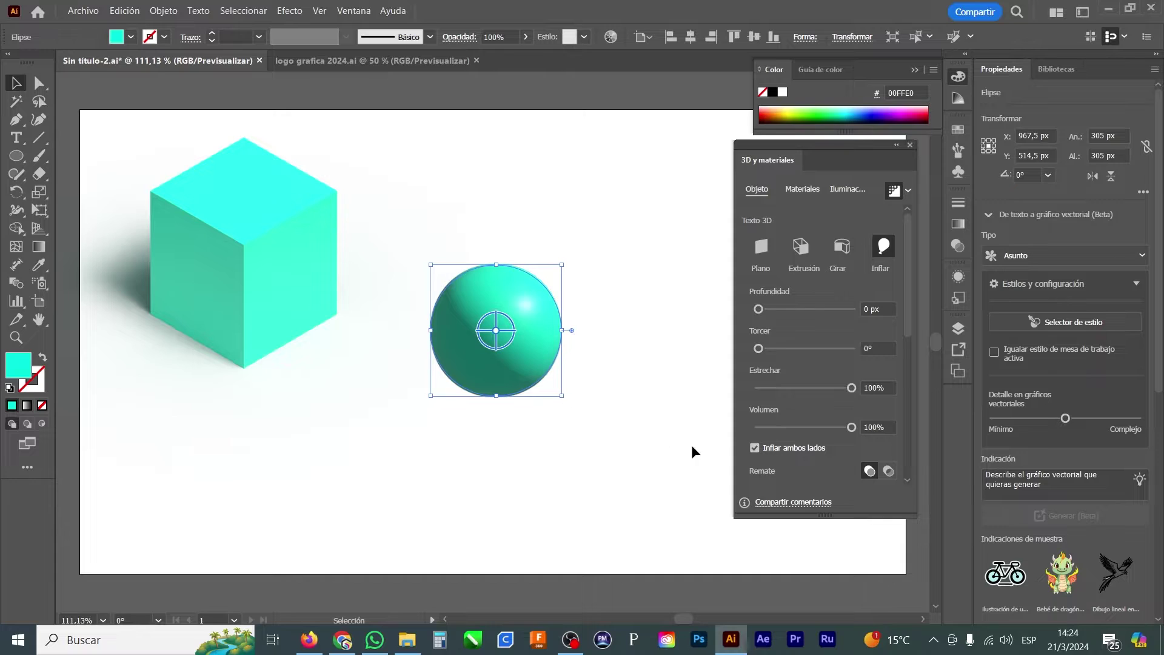
{"action": "left_click_drag", "start_coordinate": [564, 396], "coordinate": [602, 445]}
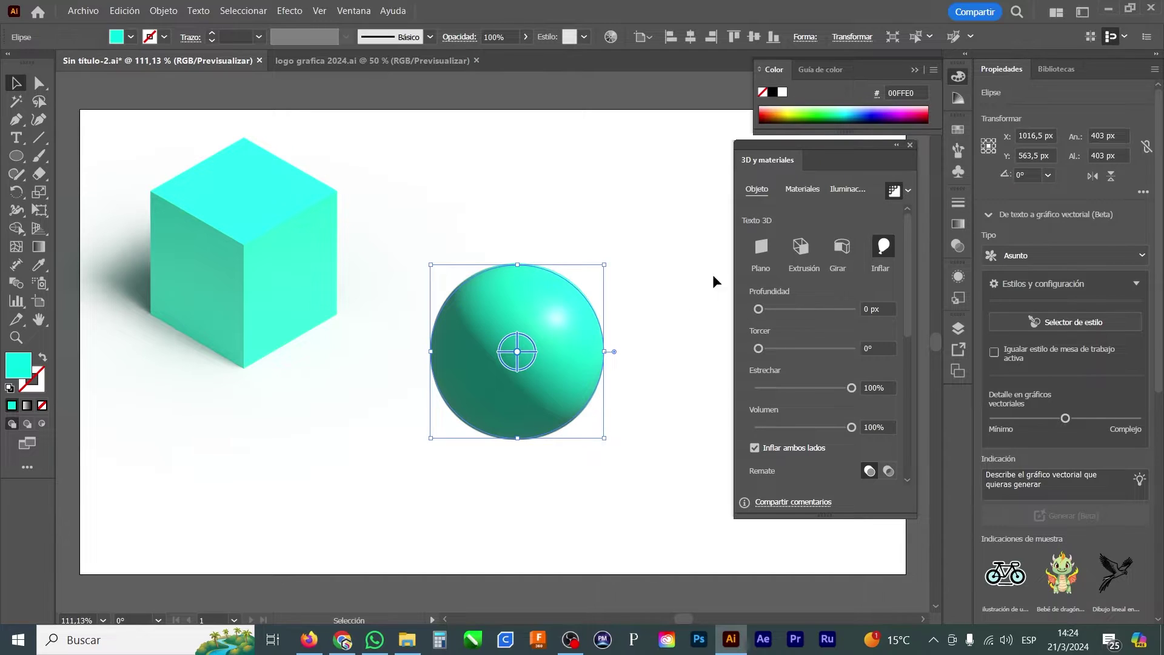
Step: Set the sphere's light to 75% intensity, 0° rotation and 60° height
{"action": "left_click", "coordinate": [849, 190]}
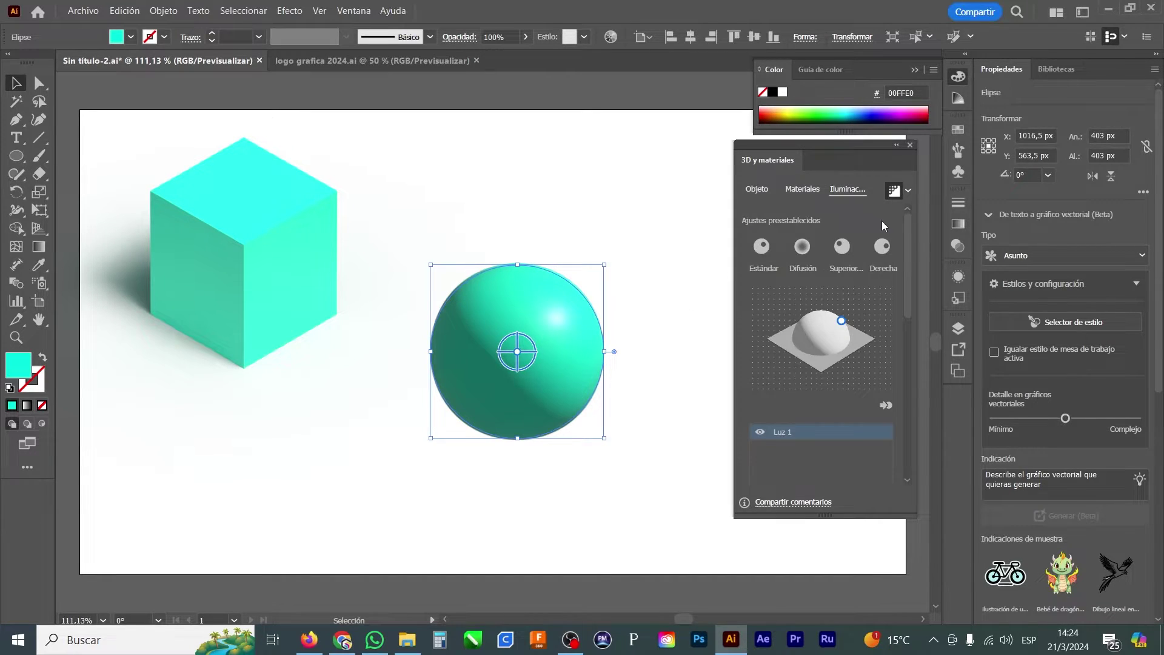
{"action": "left_click_drag", "start_coordinate": [906, 249], "coordinate": [911, 377]}
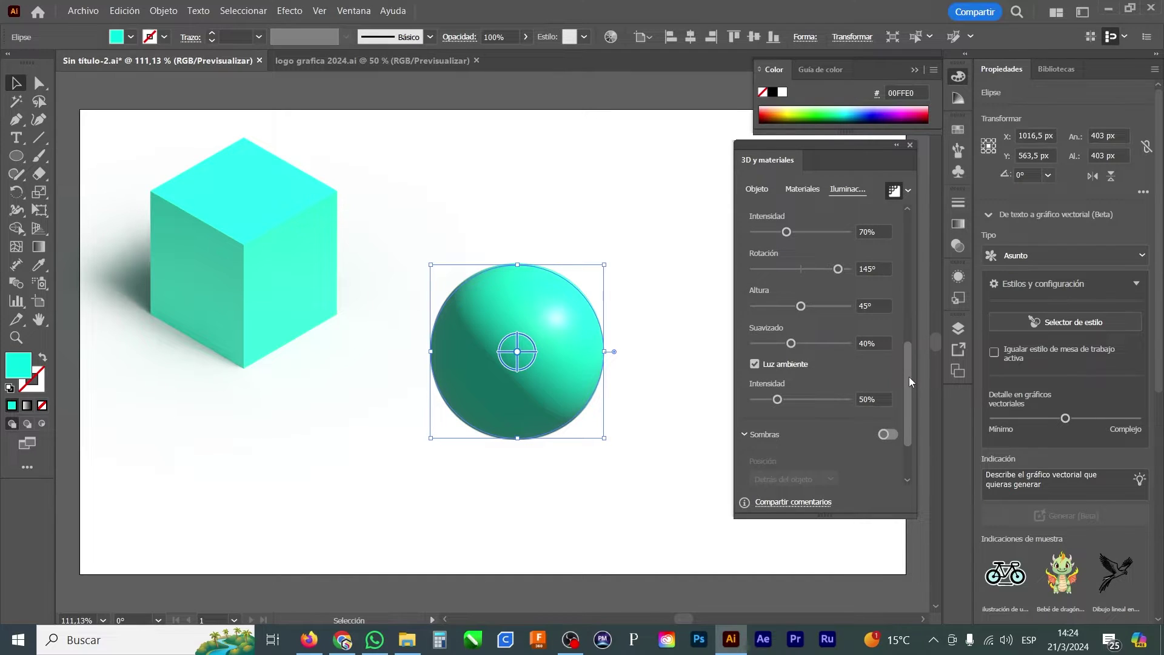
{"action": "left_click", "coordinate": [876, 230]}
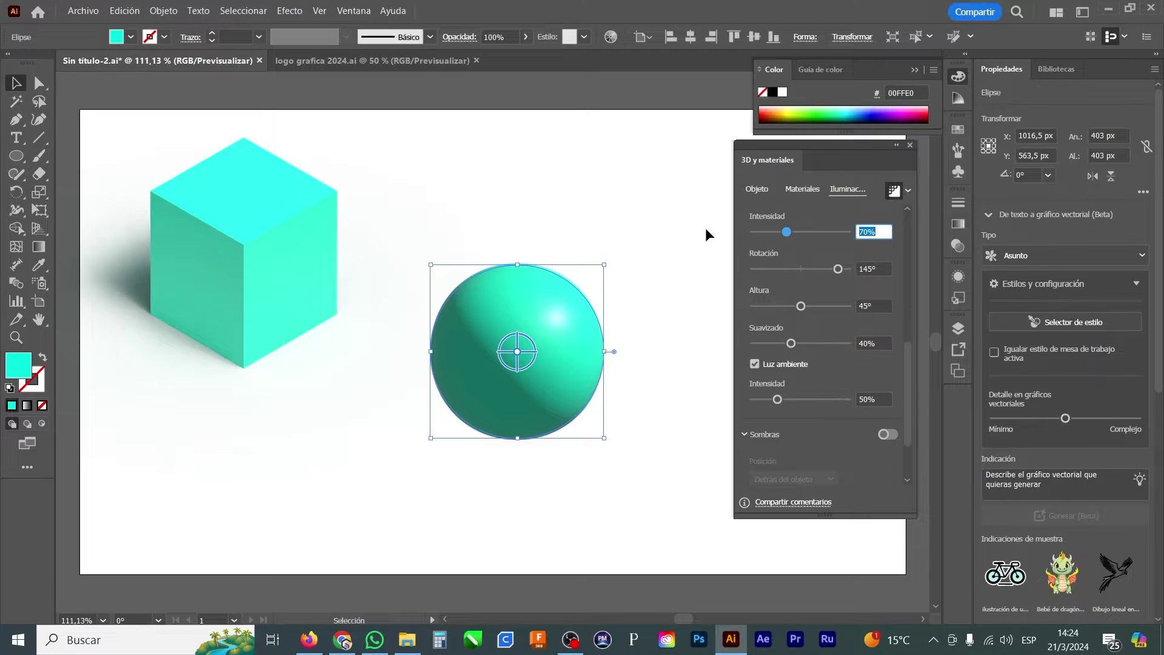
{"action": "type", "text": "75"}
{"action": "key", "text": "Tab"}
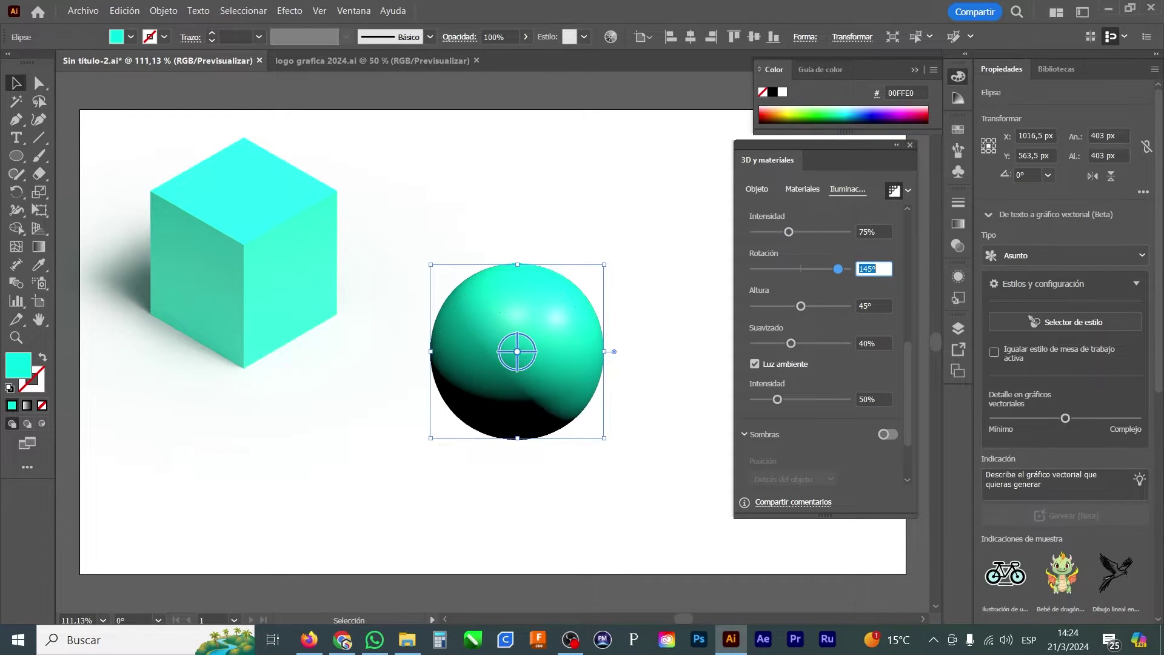
{"action": "type", "text": "0"}
{"action": "key", "text": "Tab"}
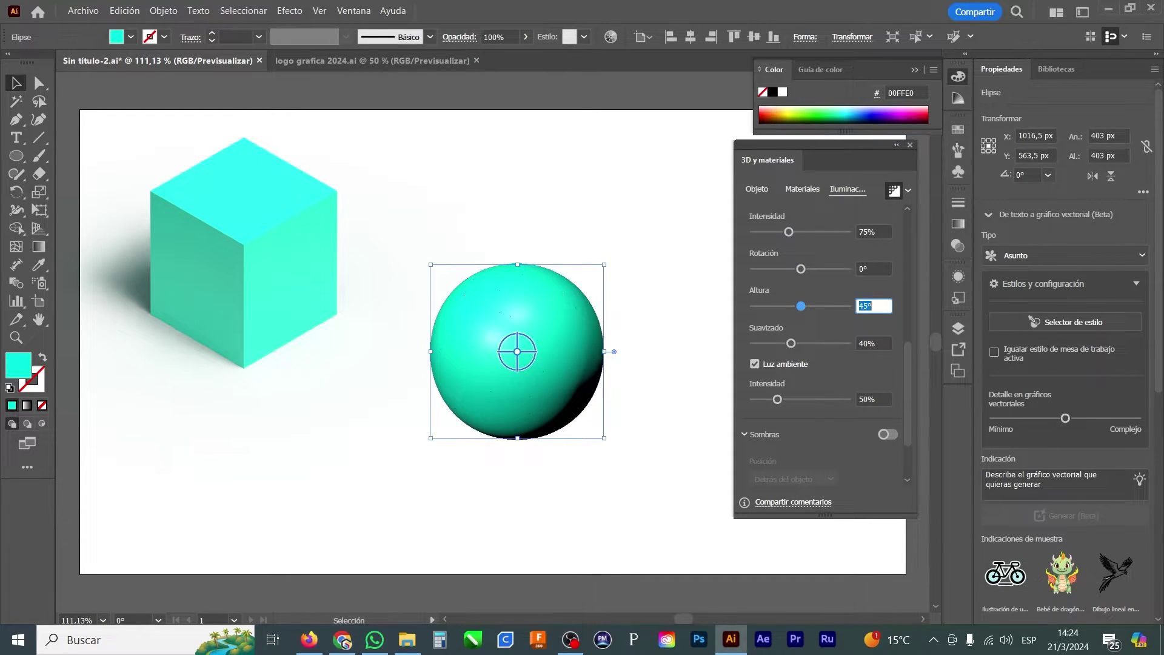
{"action": "type", "text": "60"}
{"action": "key", "text": "Tab"}
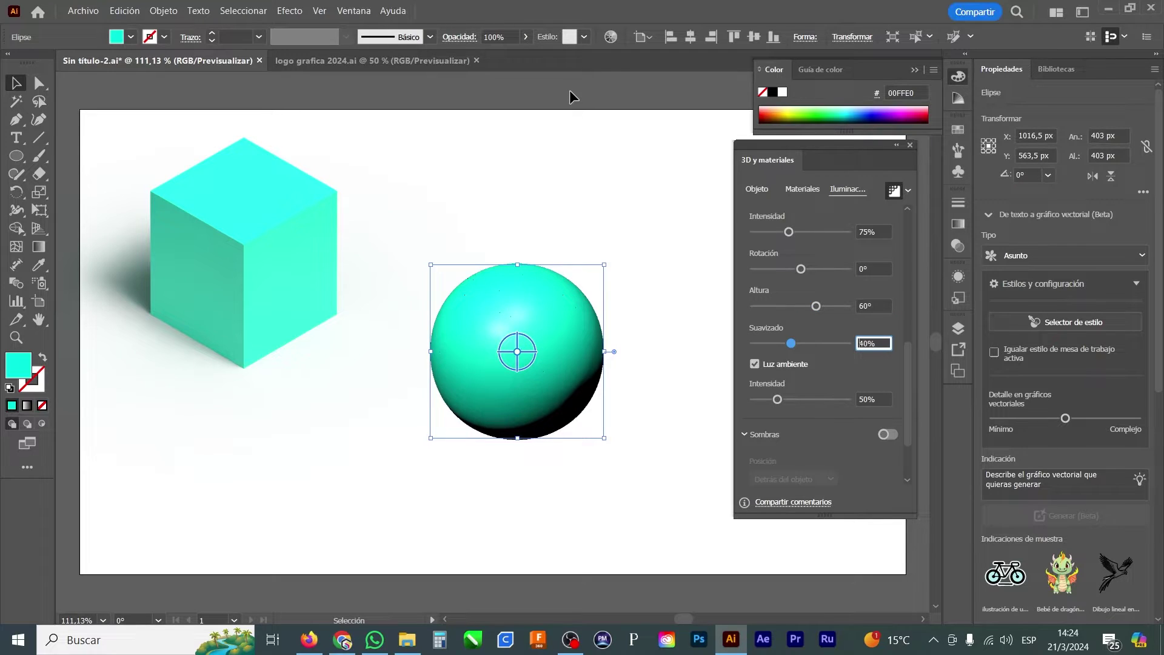
Step: Set the sphere's light softness to 75% and ambient light intensity to 100%, and turn on its shadow
{"action": "type", "text": "75"}
{"action": "key", "text": "Tab"}
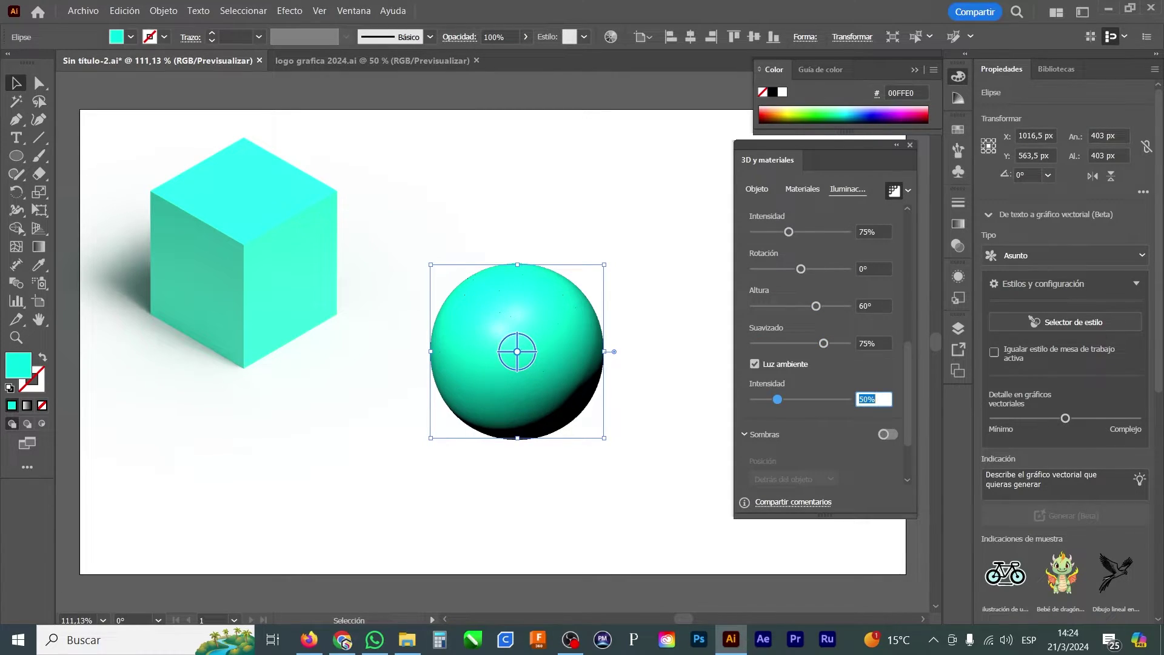
{"action": "type", "text": "100"}
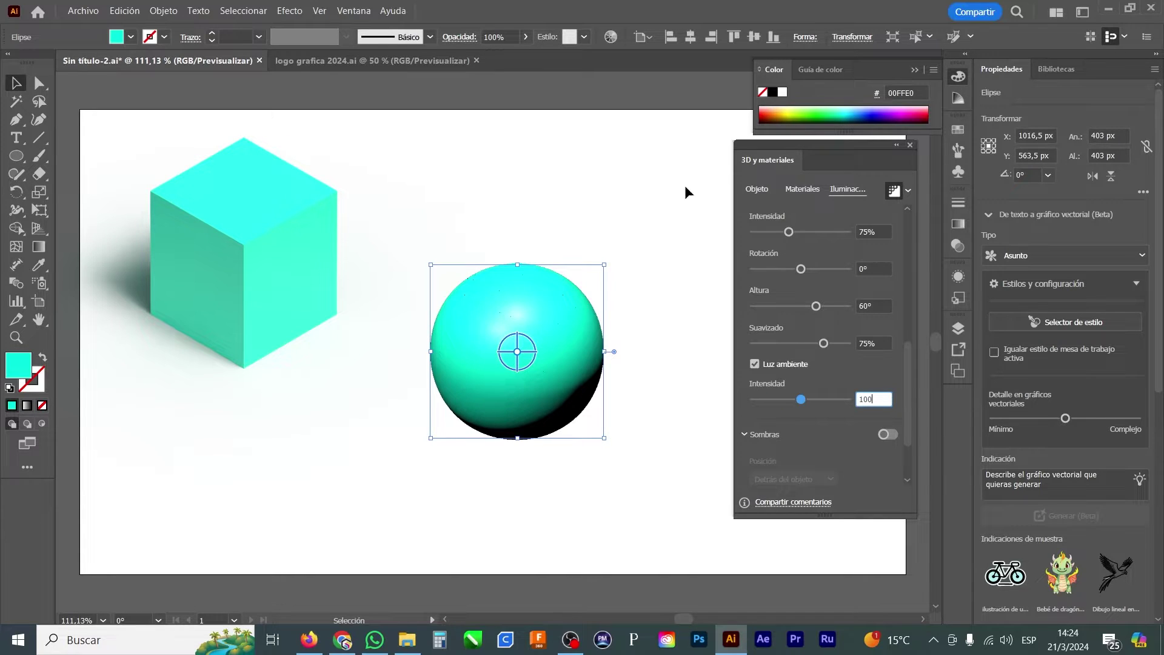
{"action": "left_click", "coordinate": [888, 434]}
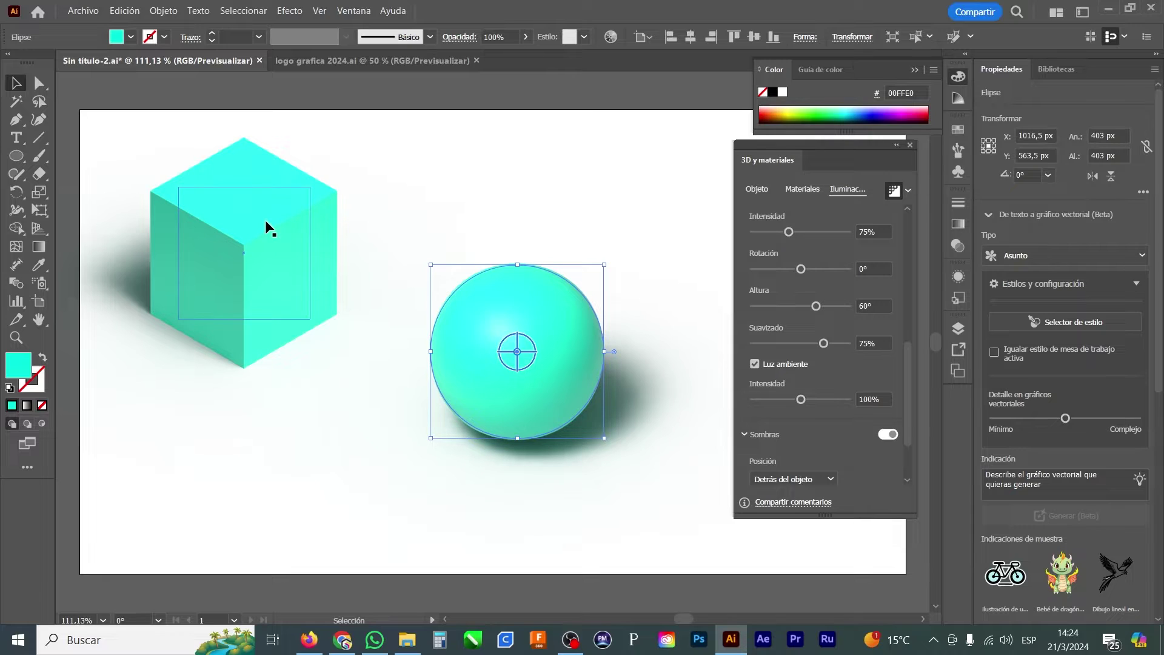
Step: Match the sphere's rotation to the cube's with Y at -35,264° and Z at -30°, and move it just below the cube
{"action": "left_click", "coordinate": [756, 188]}
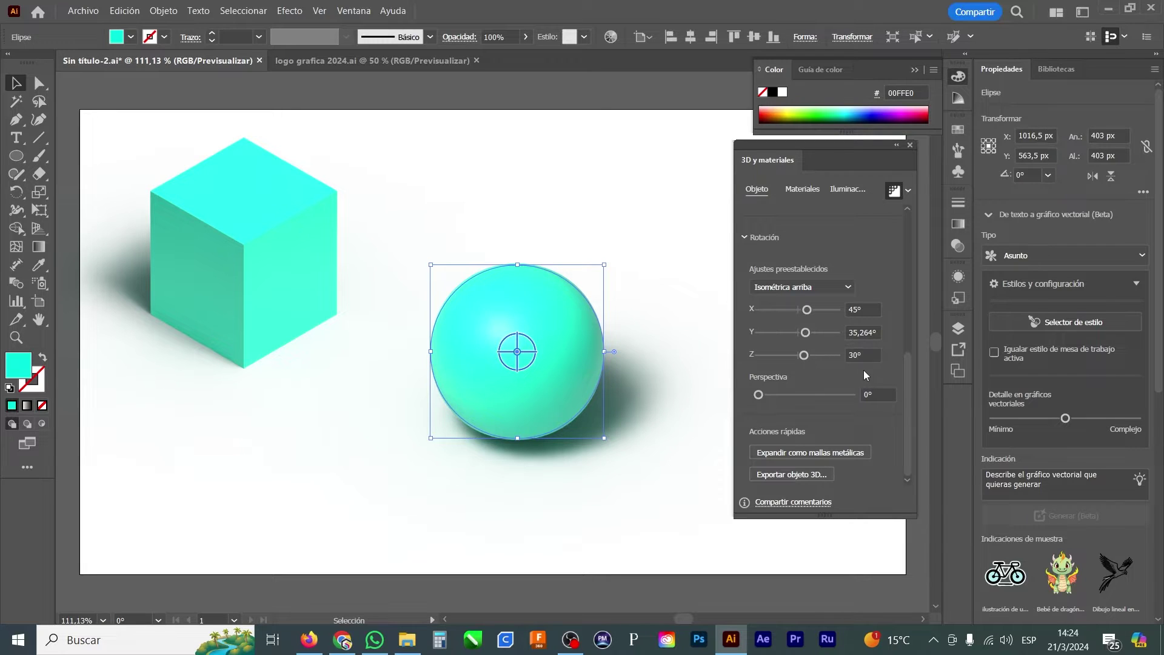
{"action": "left_click", "coordinate": [243, 261]}
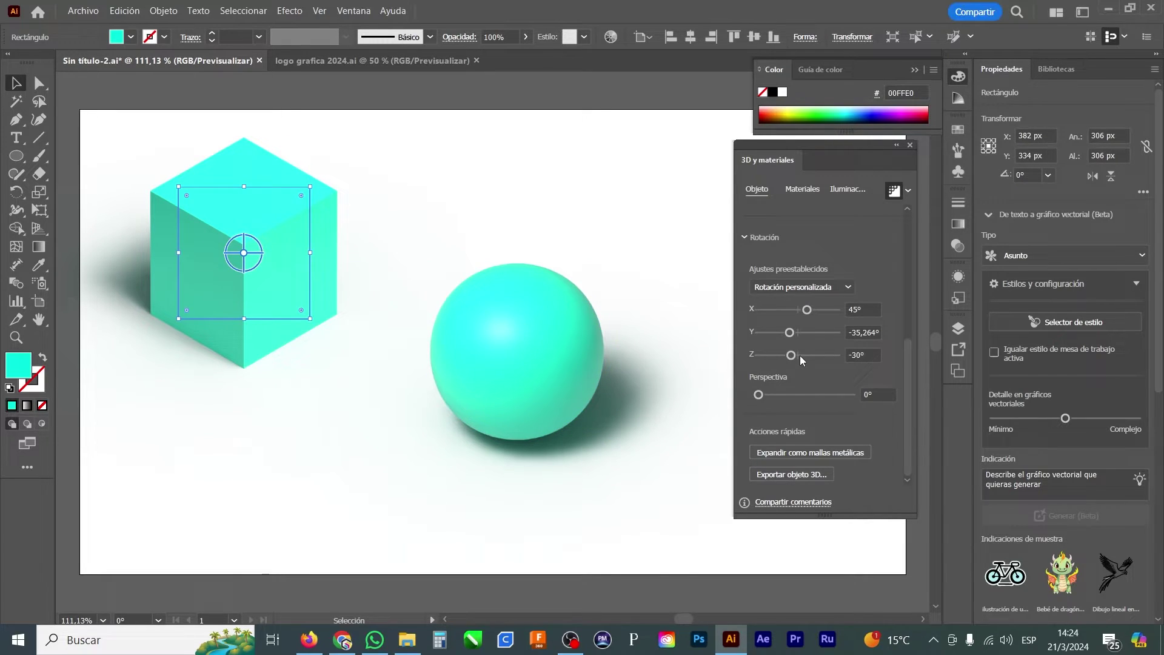
{"action": "left_click", "coordinate": [514, 330]}
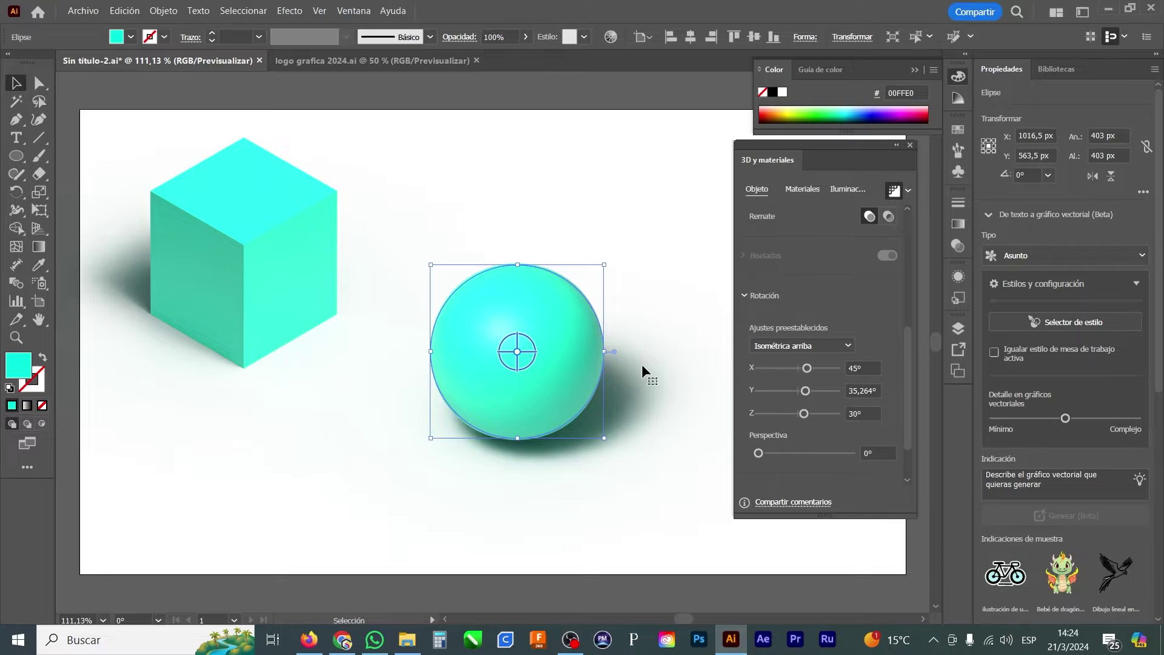
{"action": "left_click", "coordinate": [848, 391]}
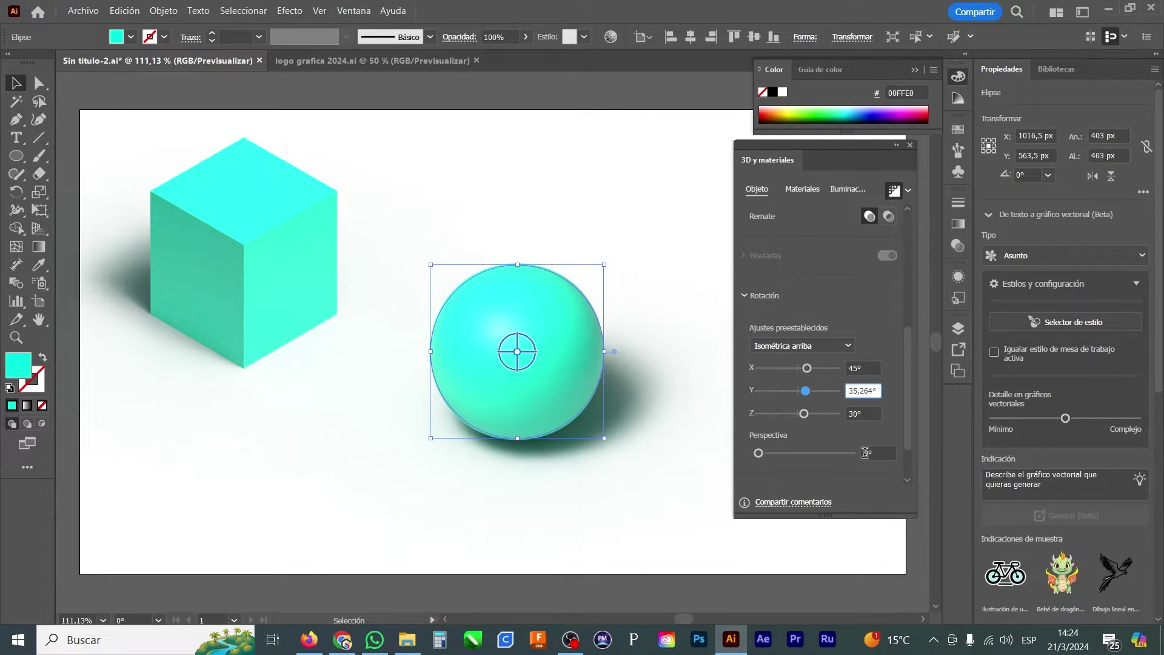
{"action": "type", "text": "-"}
{"action": "key", "text": "Tab"}
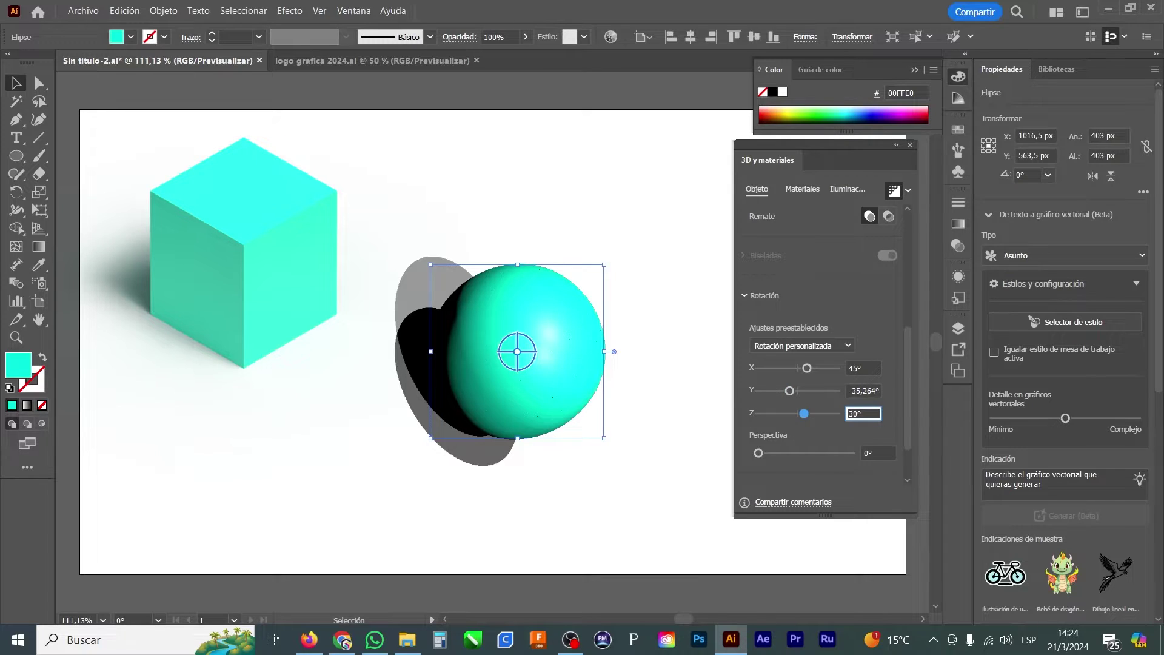
{"action": "key", "text": "Left"}
{"action": "type", "text": "-"}
{"action": "key", "text": "Return"}
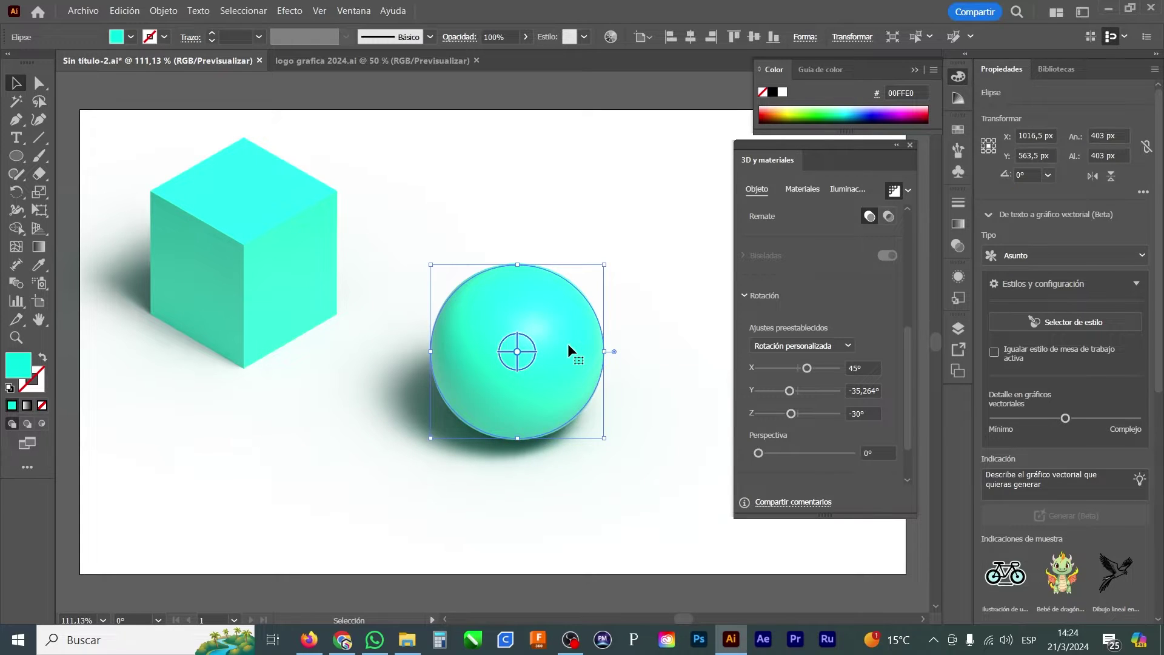
{"action": "left_click_drag", "start_coordinate": [552, 309], "coordinate": [366, 374]}
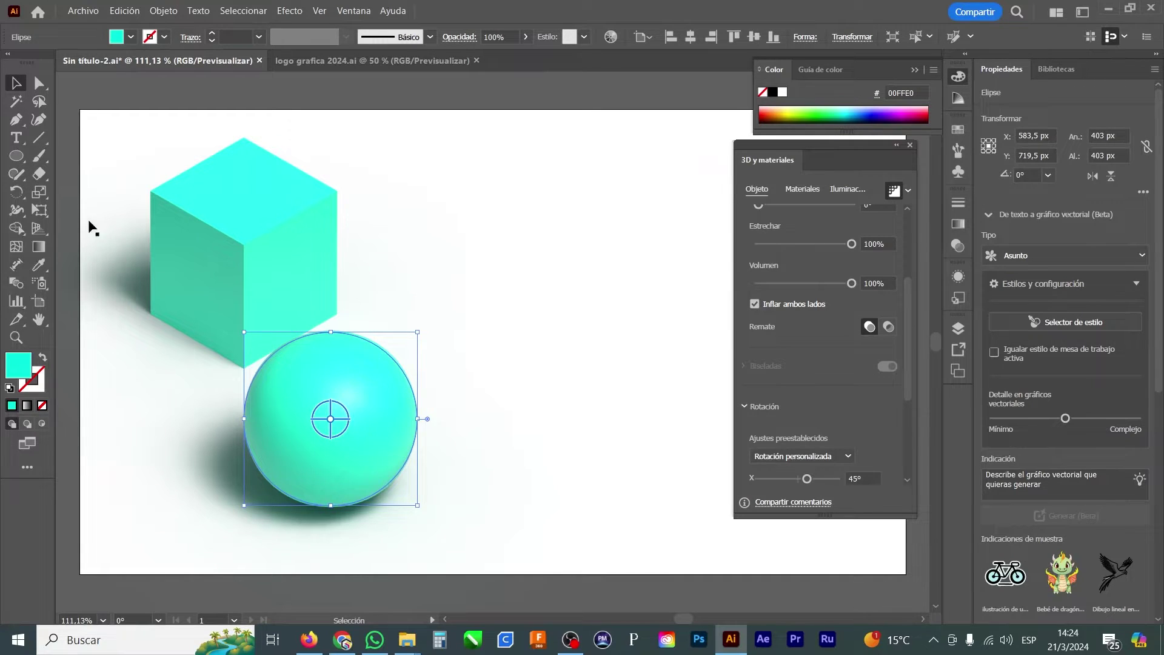
Step: Add the point text "3D" in the empty area beside the cube and set its size to 250 pt
{"action": "left_click", "coordinate": [16, 138]}
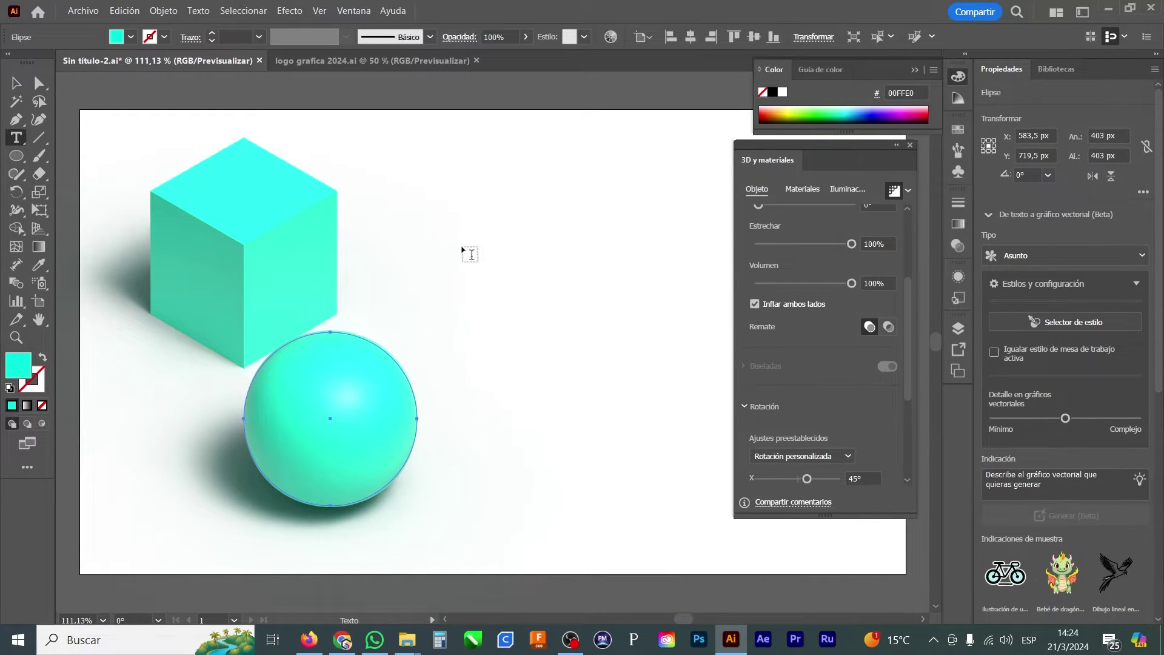
{"action": "left_click", "coordinate": [464, 269]}
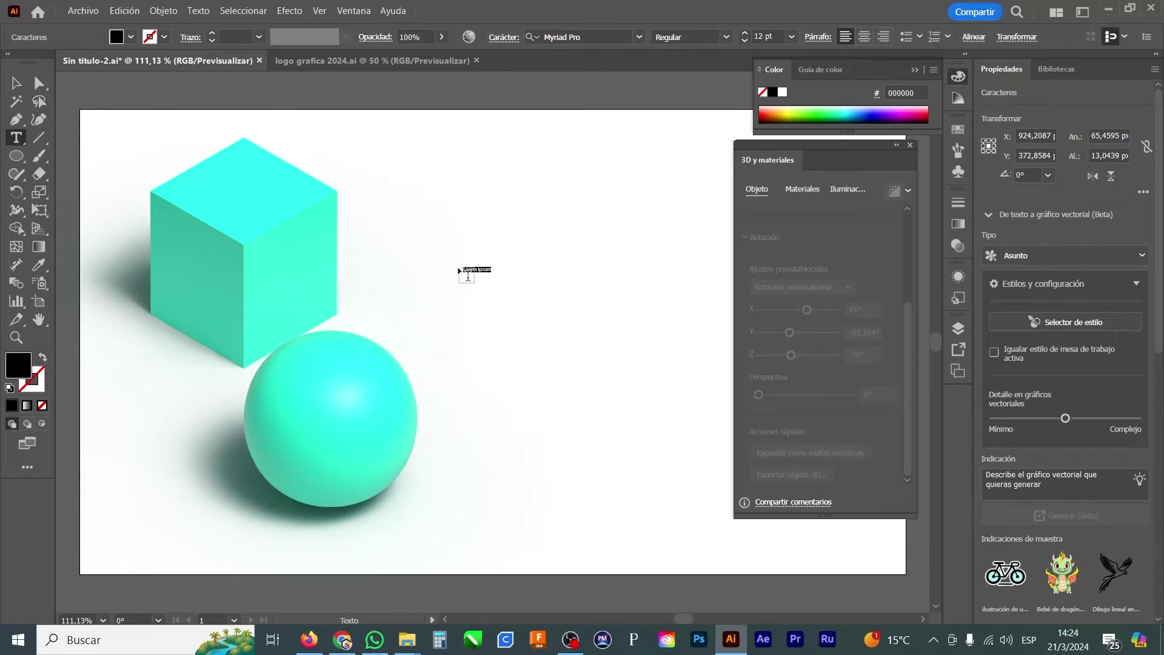
{"action": "left_click", "coordinate": [15, 83]}
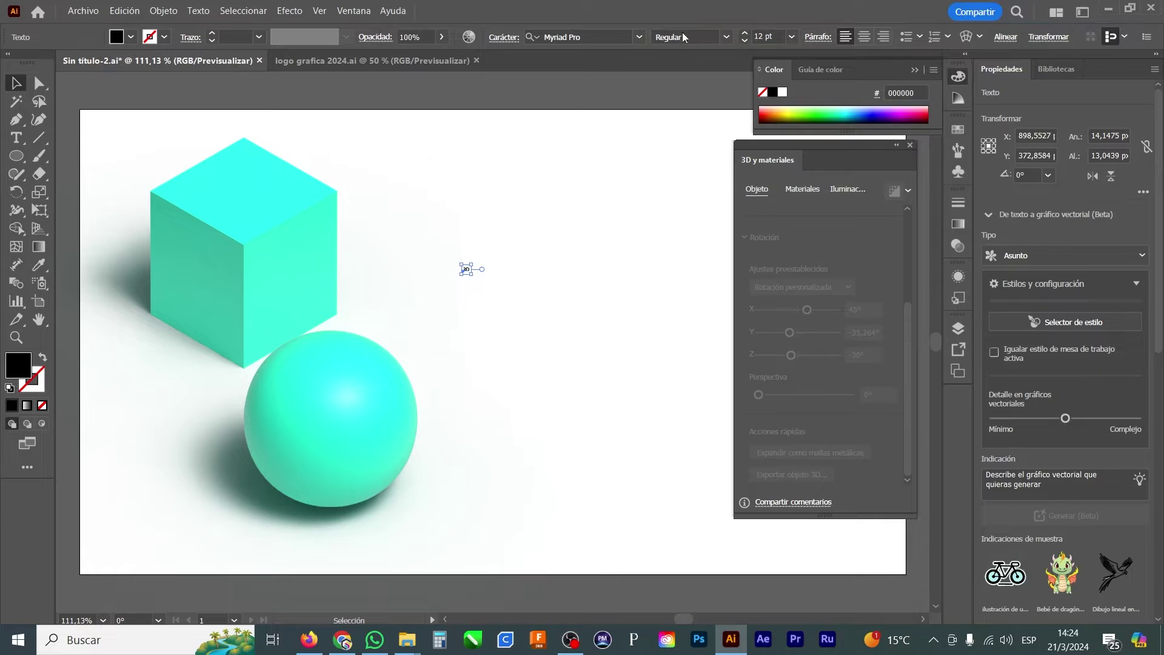
{"action": "left_click", "coordinate": [772, 36]}
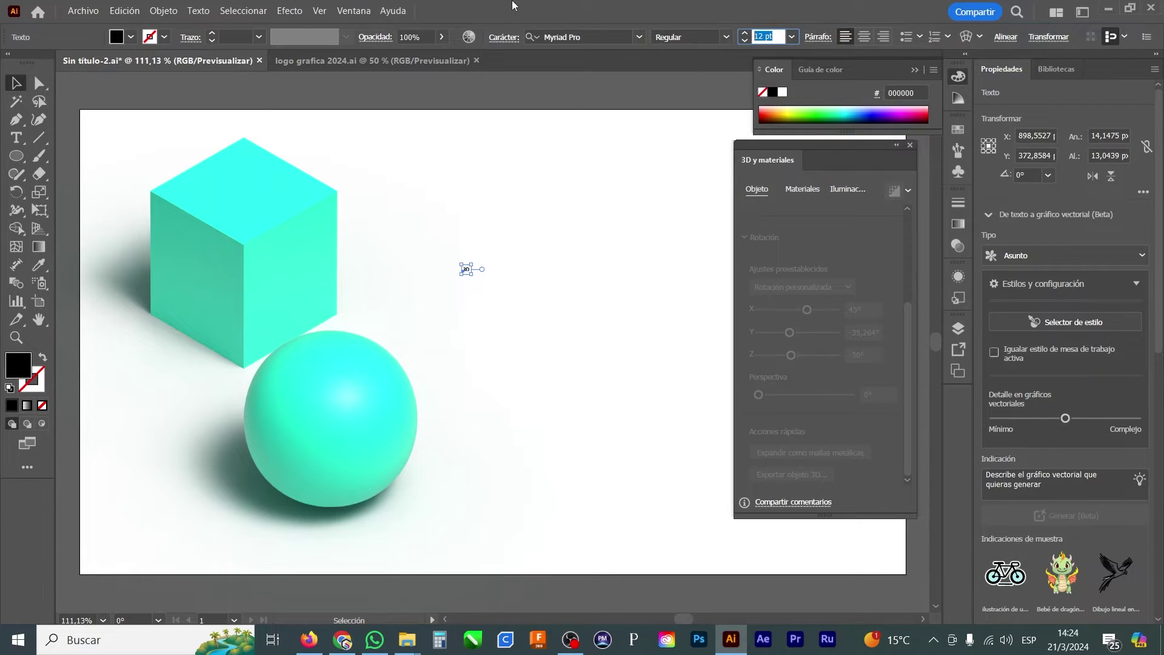
{"action": "type", "text": "250"}
{"action": "key", "text": "Return"}
Step: Change the "3D" text's font to Bungee and set its tracking to -75
{"action": "left_click", "coordinate": [639, 37]}
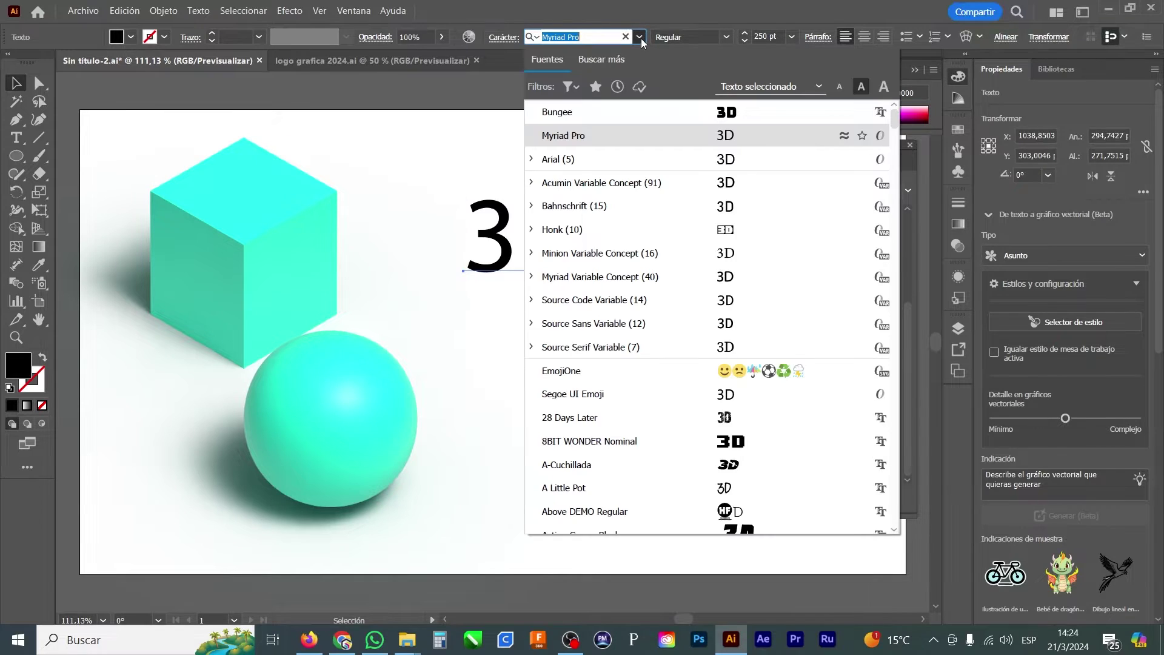
{"action": "left_click", "coordinate": [635, 109]}
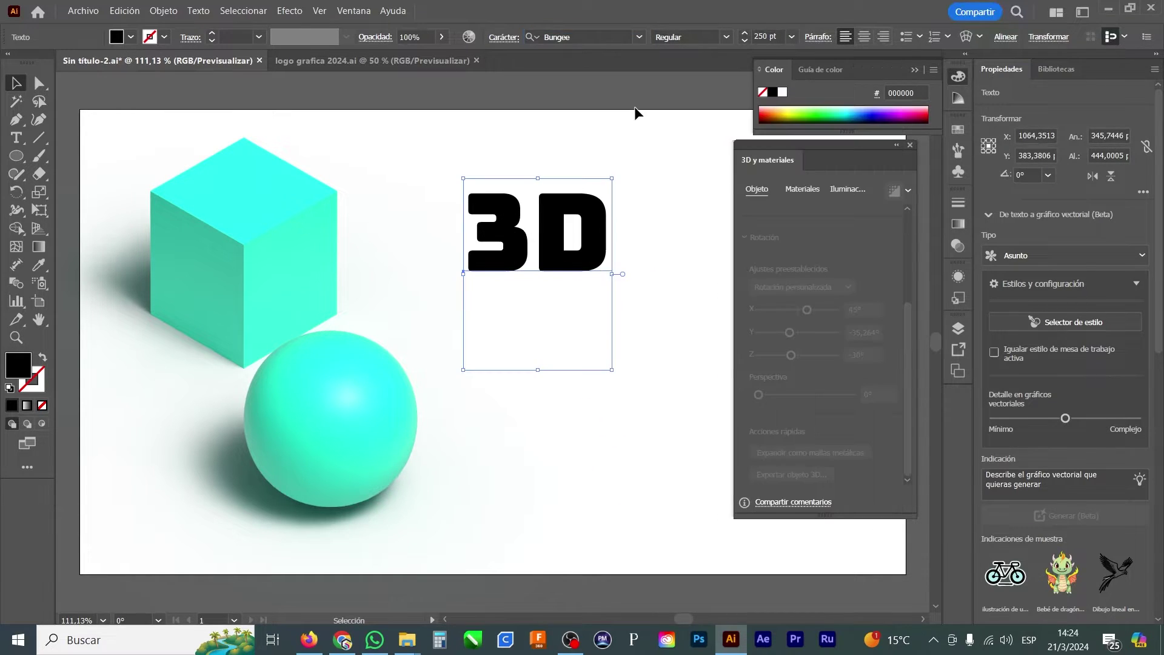
{"action": "scroll", "coordinate": [1029, 366], "scroll_direction": "down", "scroll_amount": 10}
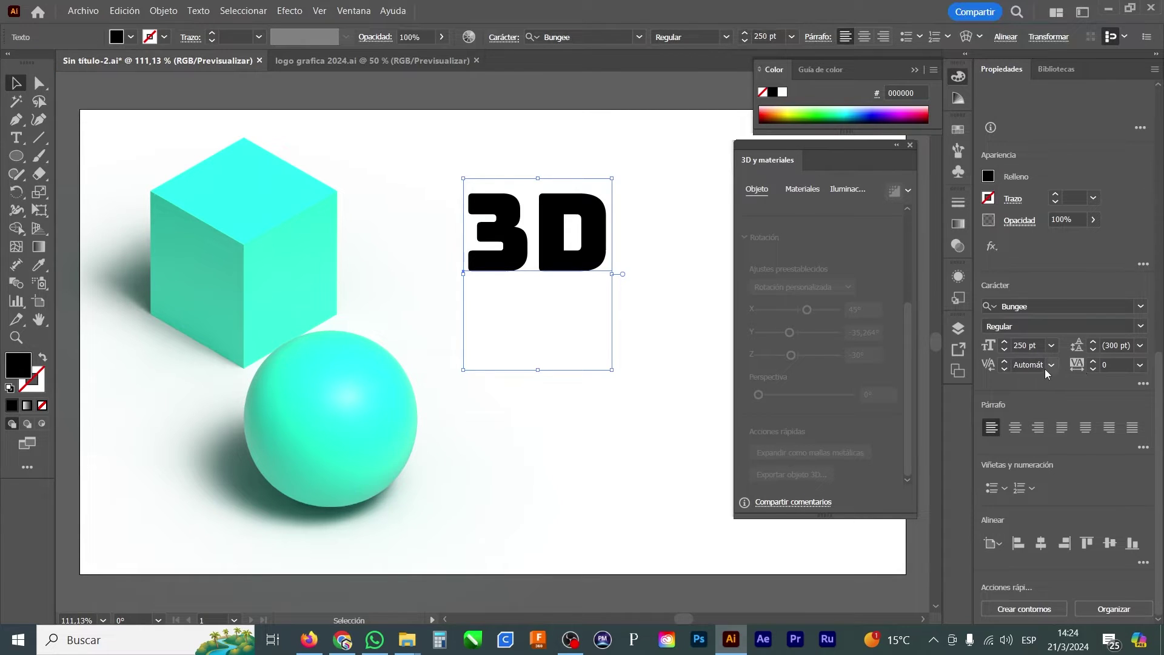
{"action": "left_click", "coordinate": [1140, 366]}
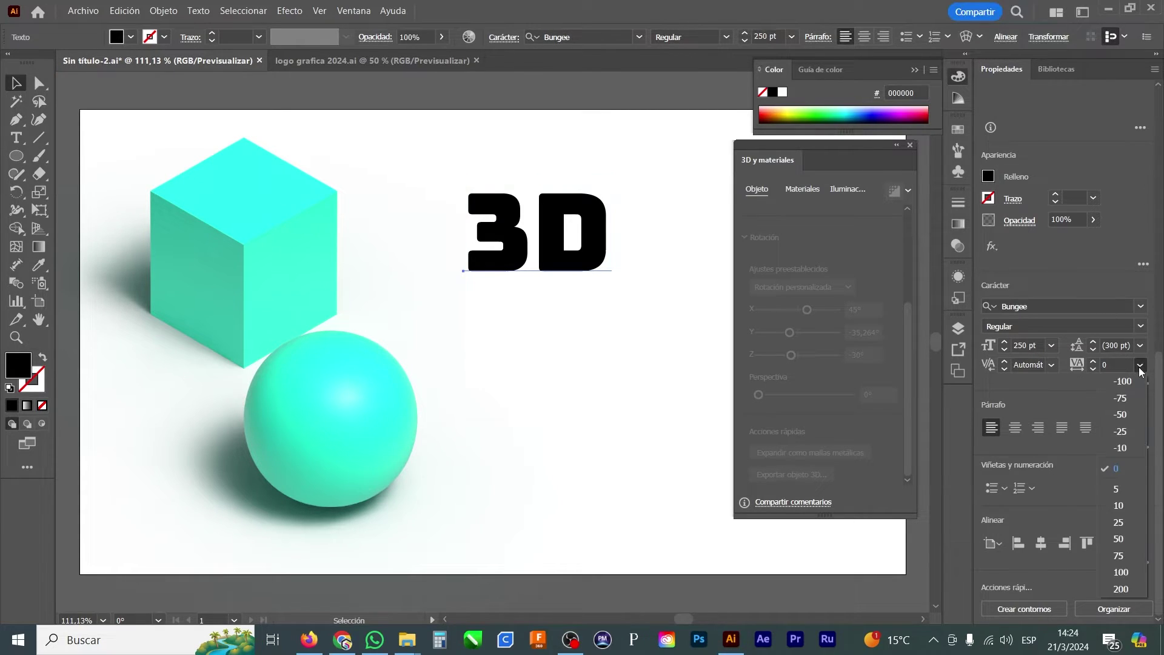
{"action": "left_click", "coordinate": [1131, 398]}
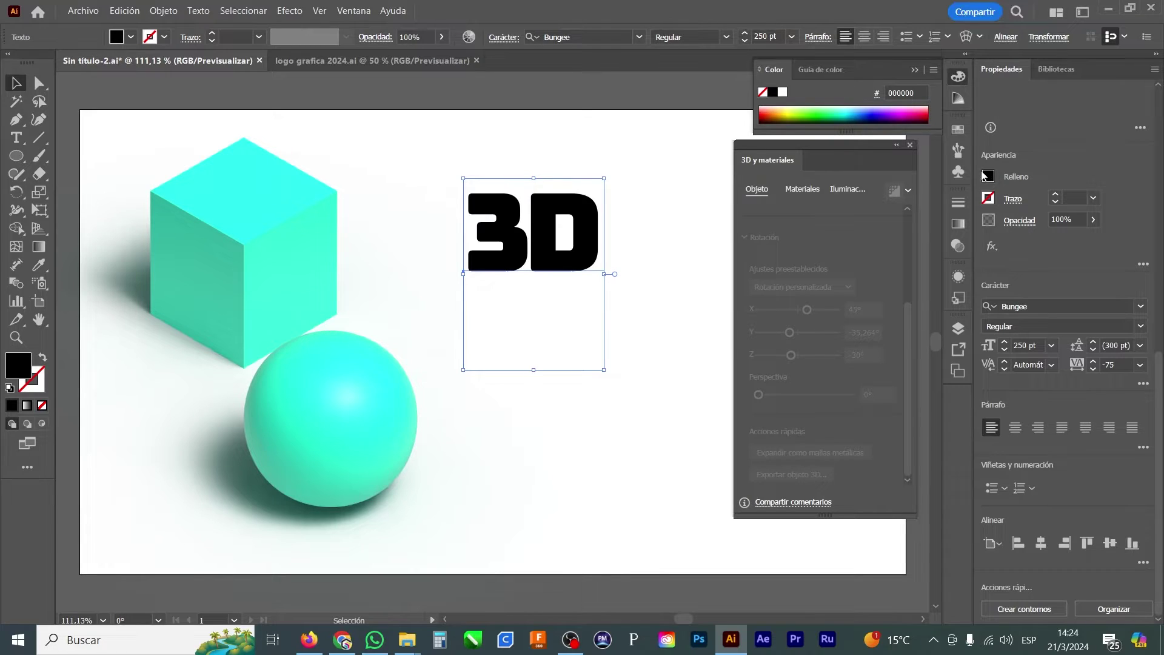
Step: Copy the cube's turquoise fill onto the "3D" text with the Eyedropper
{"action": "left_click", "coordinate": [39, 264]}
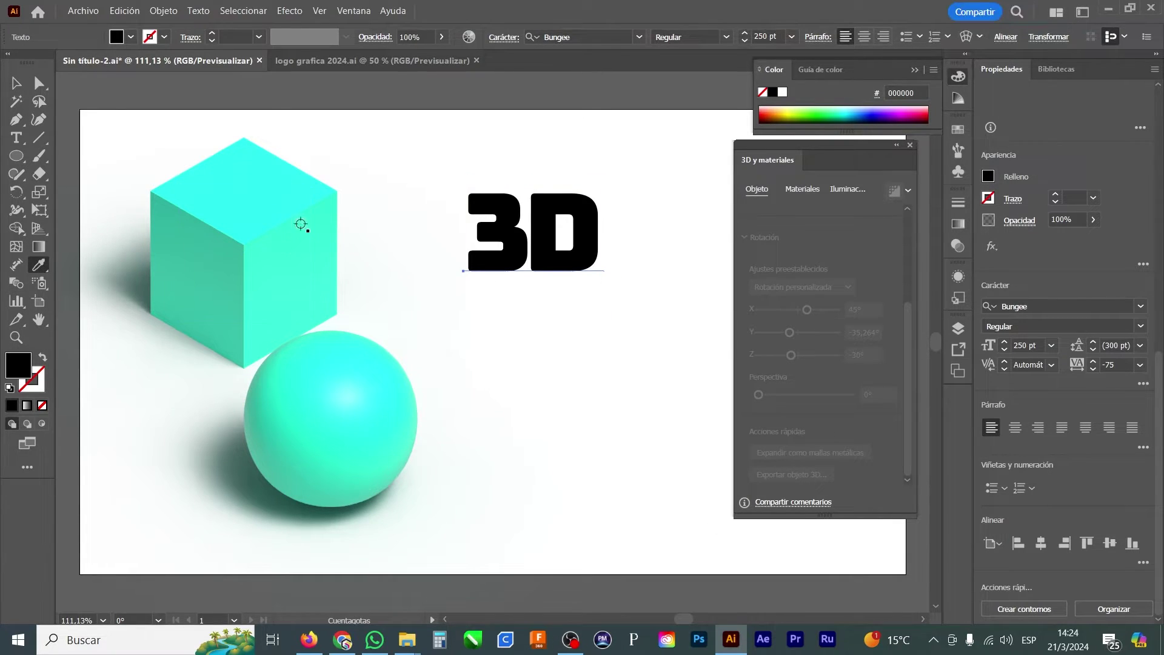
{"action": "left_click", "coordinate": [249, 232]}
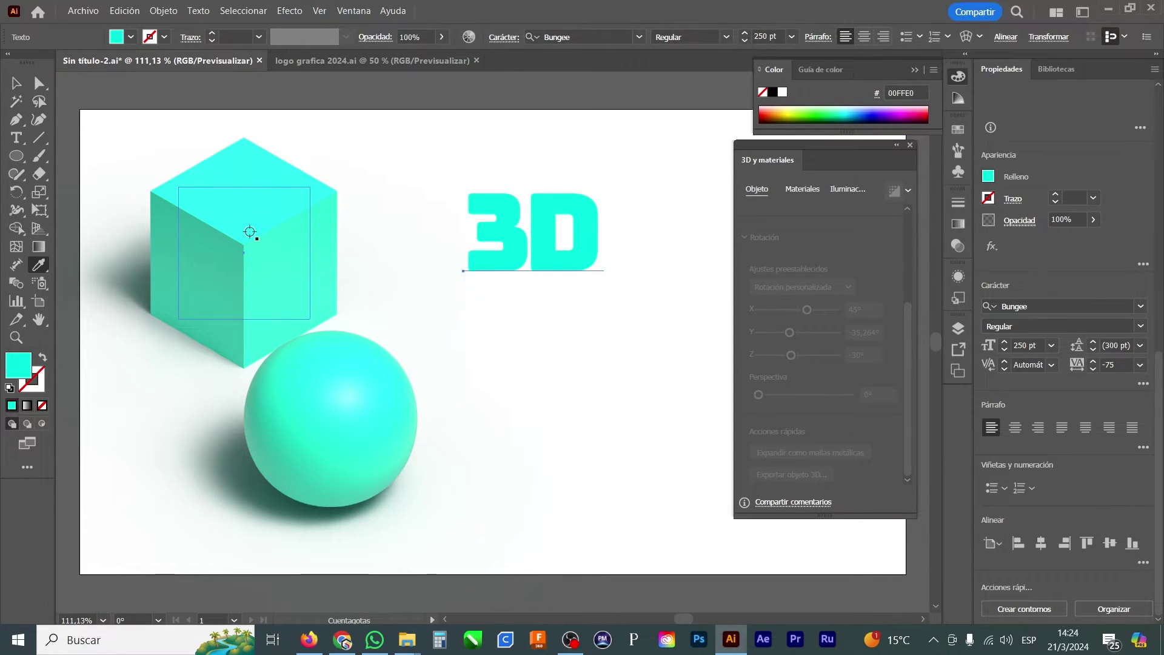
{"action": "key", "text": "v"}
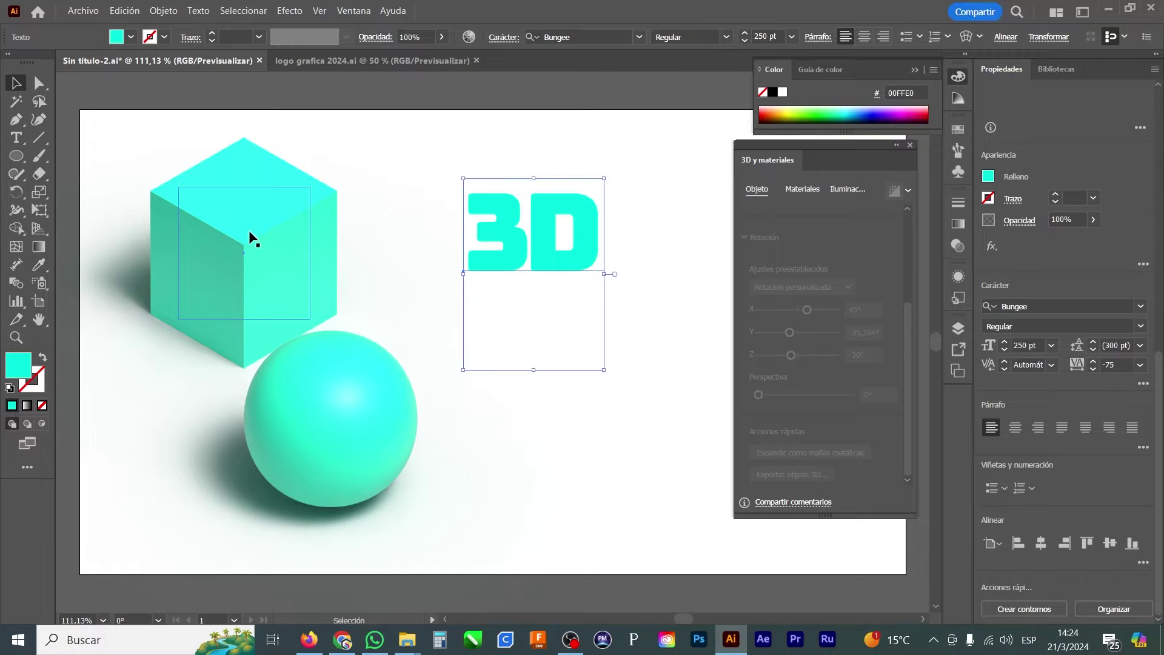
Step: Extrude the "3D" text to a depth of about 180 px and apply the Isométrica derecha rotation preset
{"action": "left_click_drag", "start_coordinate": [907, 360], "coordinate": [923, 259]}
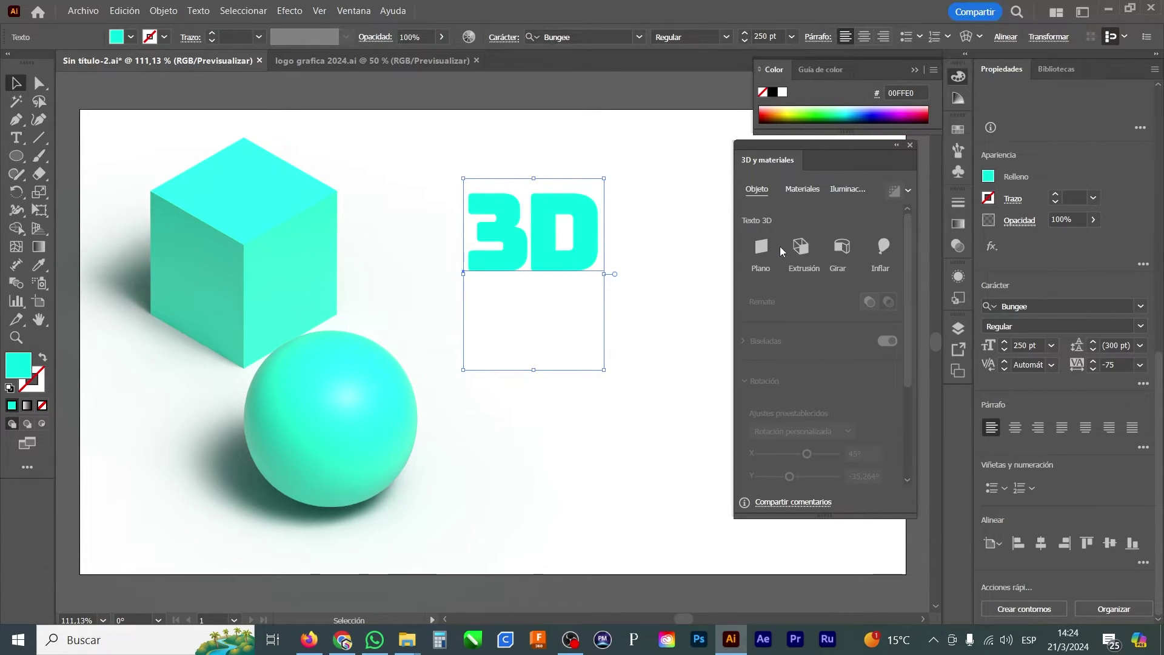
{"action": "left_click", "coordinate": [799, 246]}
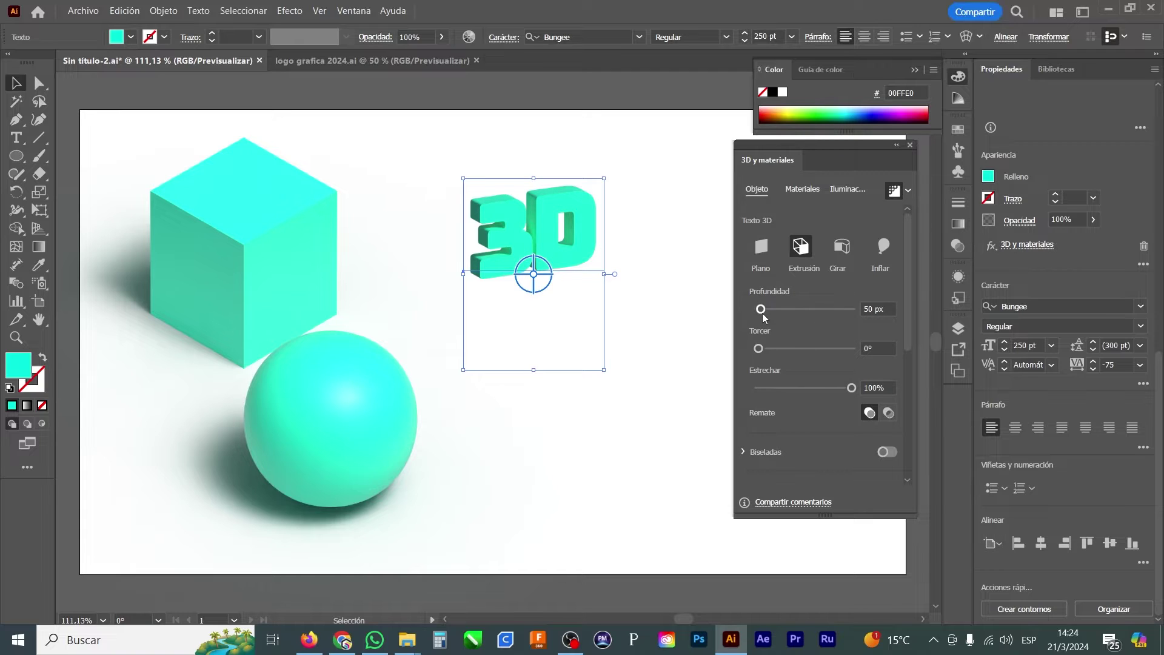
{"action": "left_click_drag", "start_coordinate": [762, 313], "coordinate": [768, 311]}
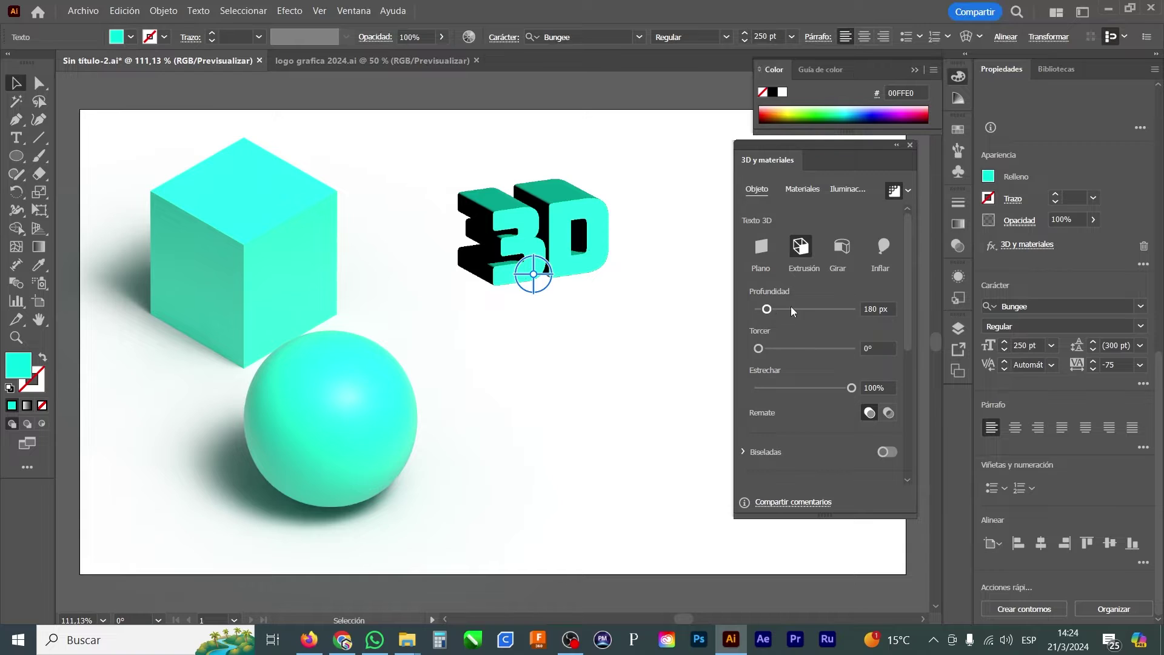
{"action": "left_click_drag", "start_coordinate": [907, 290], "coordinate": [904, 423]}
{"action": "left_click", "coordinate": [792, 286]}
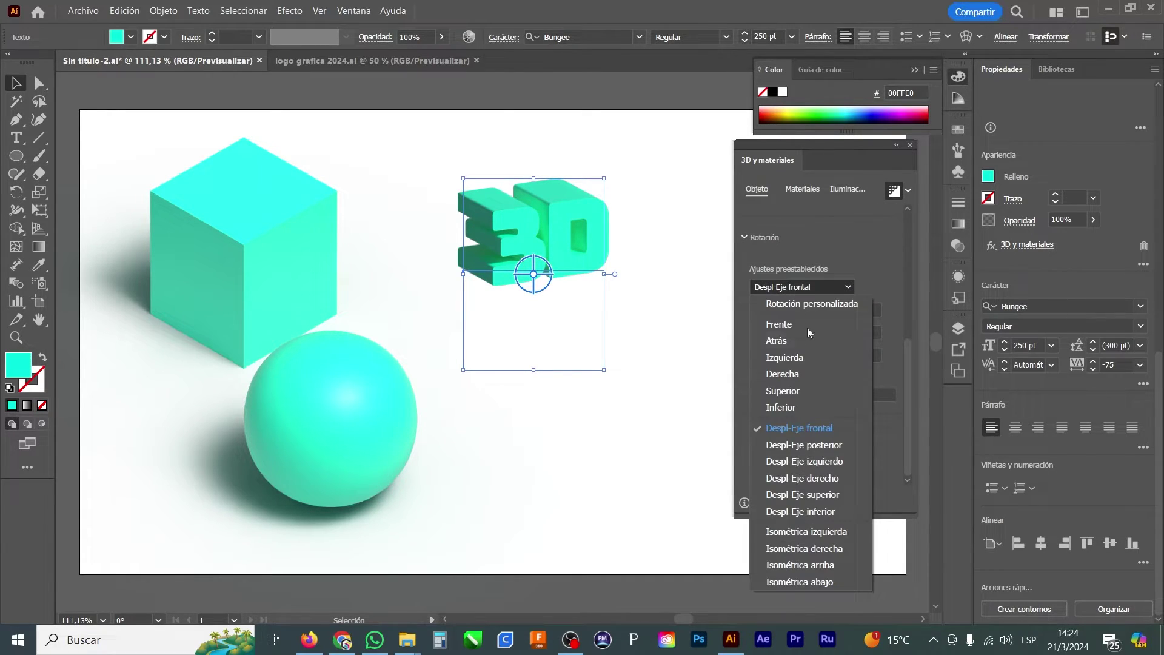
{"action": "left_click", "coordinate": [825, 549]}
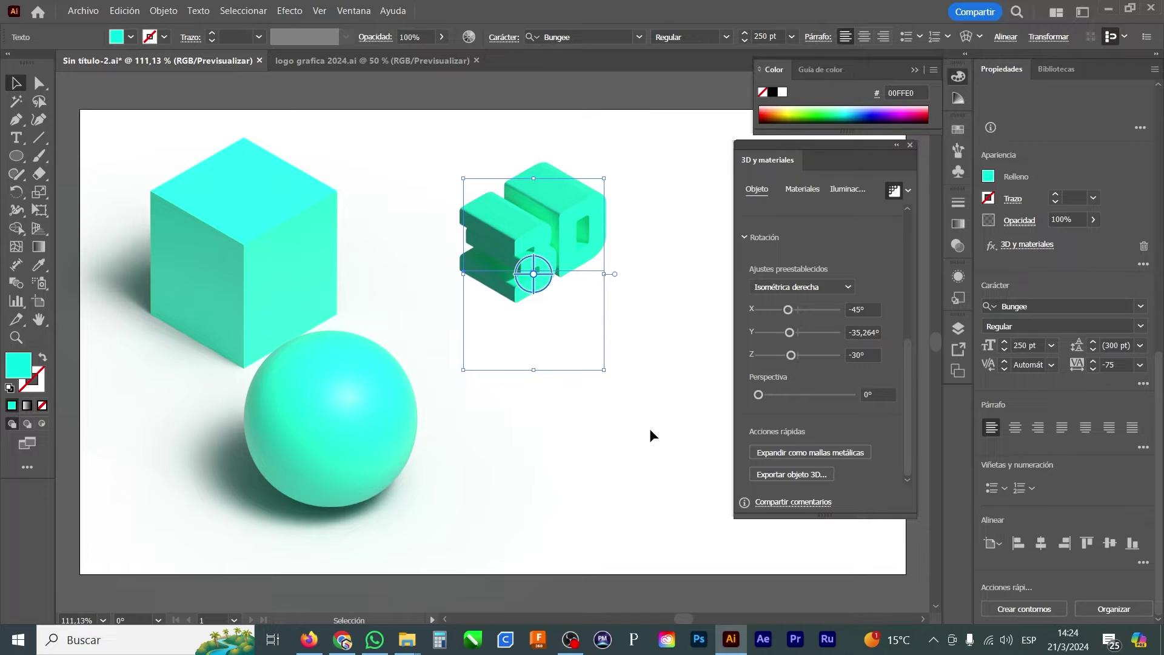
Step: Turn on shadows for the "3D" text, position them below the object and set the shadow bounds to 400%
{"action": "left_click", "coordinate": [843, 189]}
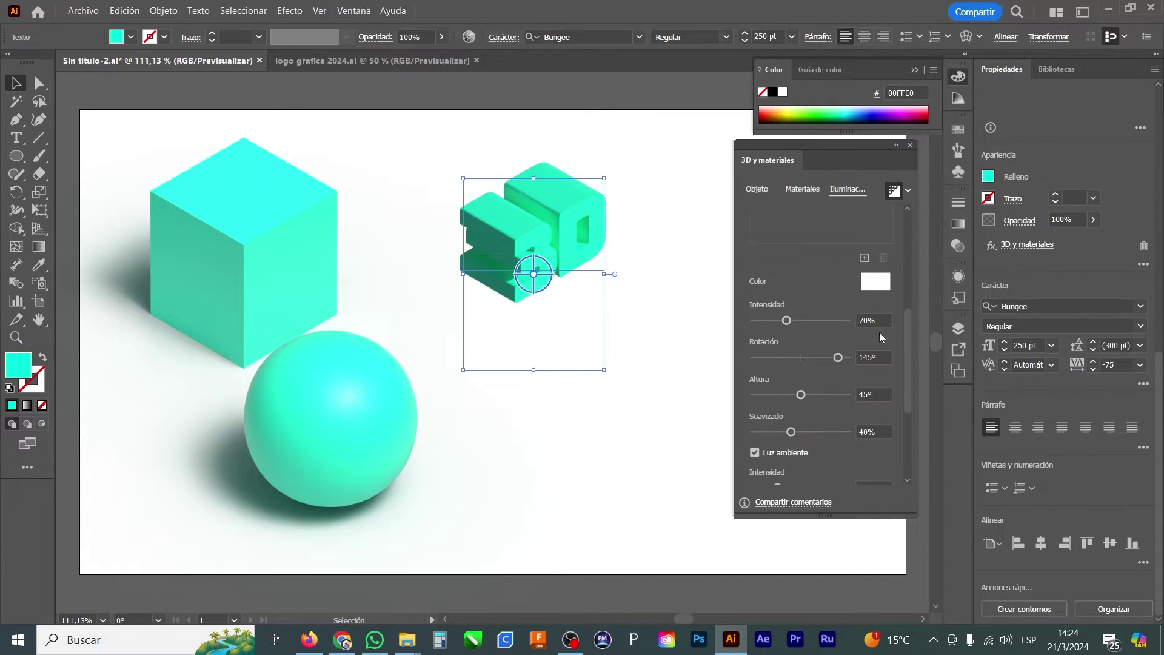
{"action": "left_click_drag", "start_coordinate": [904, 355], "coordinate": [912, 216]}
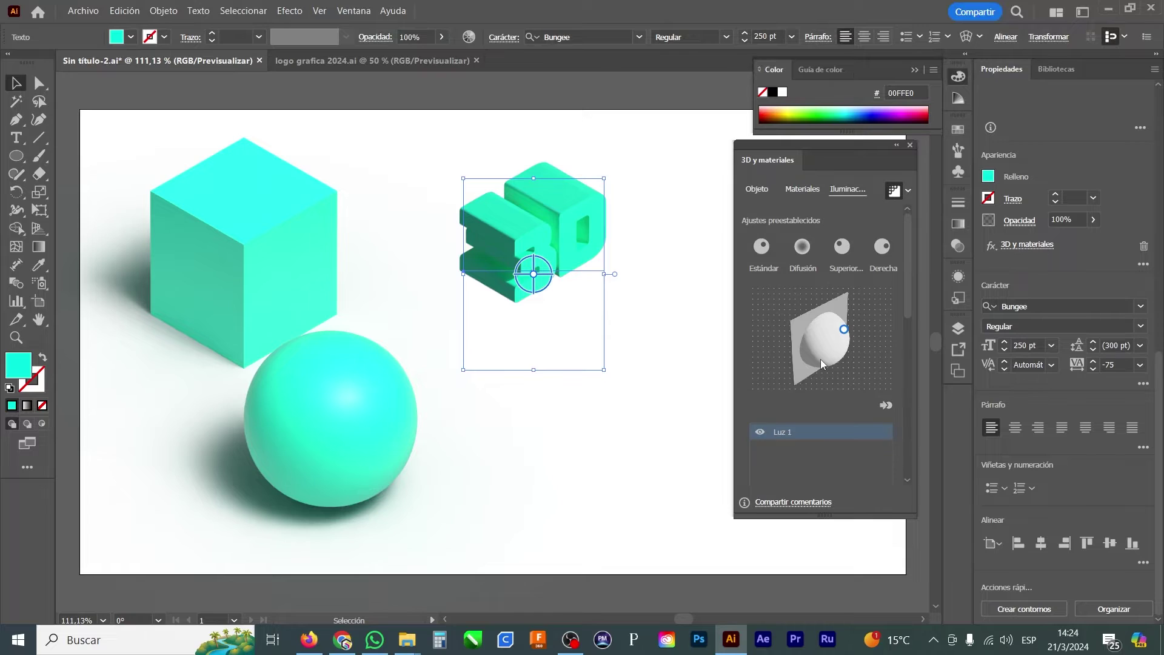
{"action": "left_click_drag", "start_coordinate": [907, 301], "coordinate": [905, 472]}
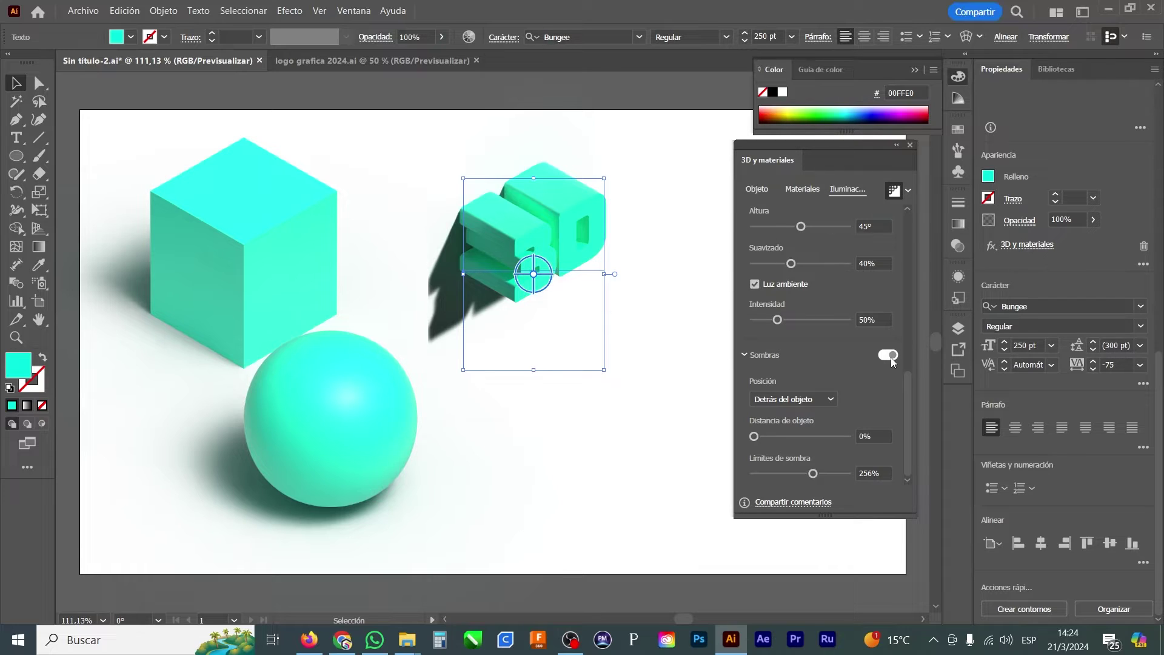
{"action": "left_click", "coordinate": [785, 399]}
{"action": "left_click", "coordinate": [784, 432]}
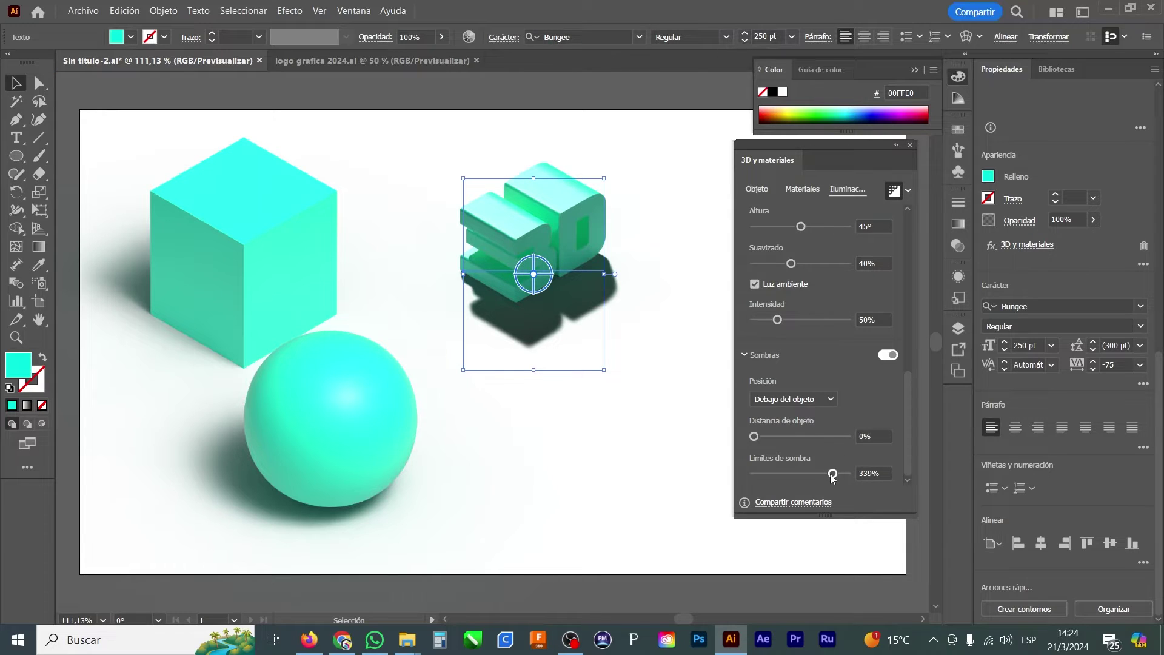
{"action": "left_click_drag", "start_coordinate": [833, 473], "coordinate": [876, 475]}
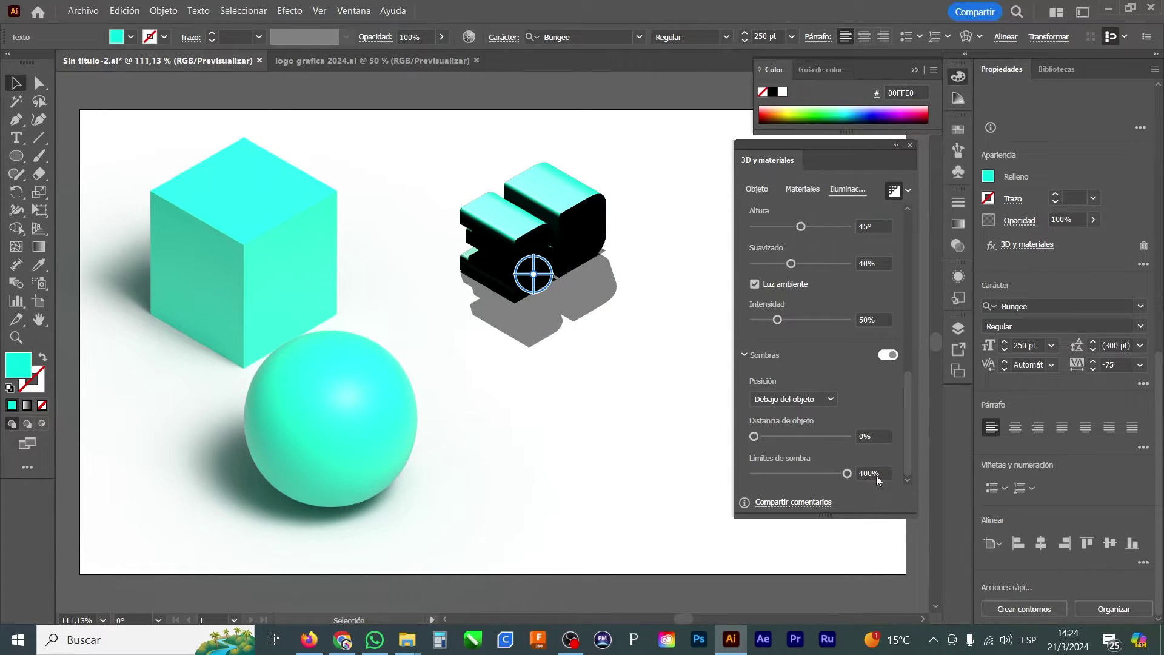
Step: Set the "3D" text's light to 100% intensity, 0° rotation and 60° height
{"action": "left_click_drag", "start_coordinate": [911, 435], "coordinate": [920, 387]}
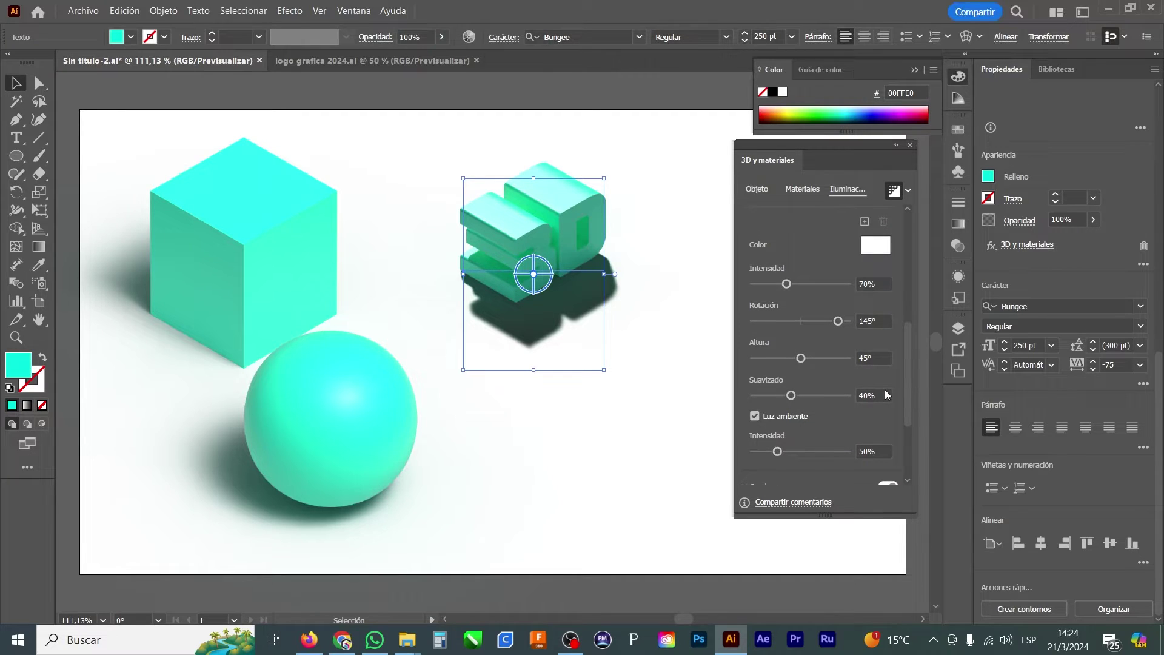
{"action": "left_click", "coordinate": [878, 283]}
{"action": "type", "text": "100"}
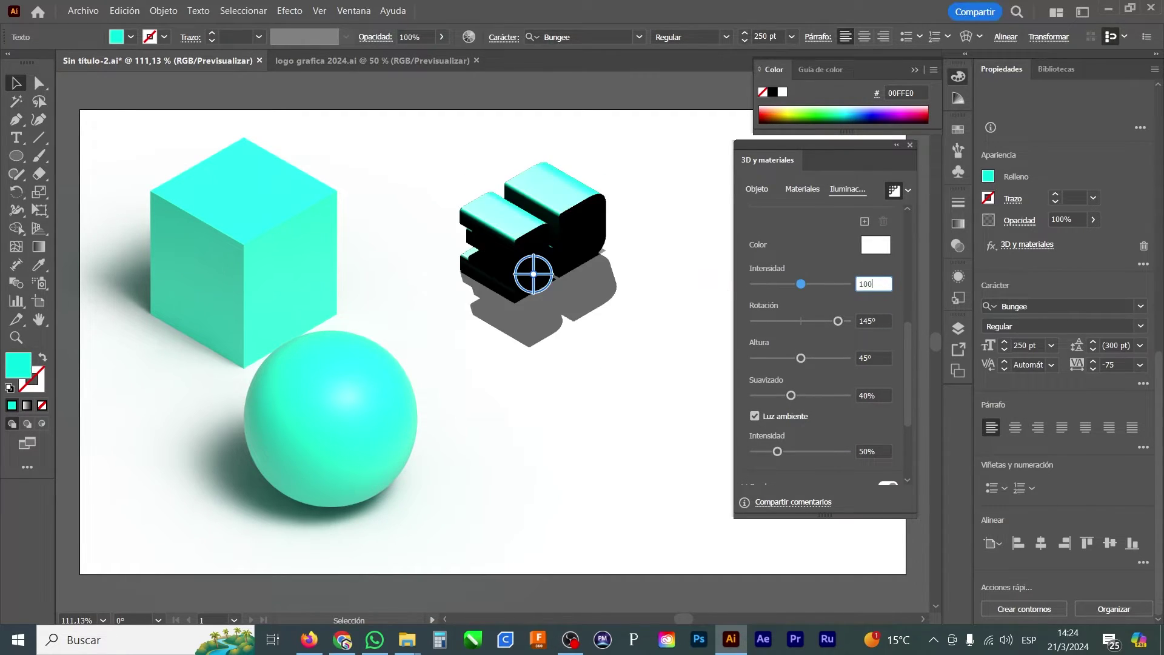
{"action": "key", "text": "Tab"}
{"action": "type", "text": "0"}
{"action": "key", "text": "Return"}
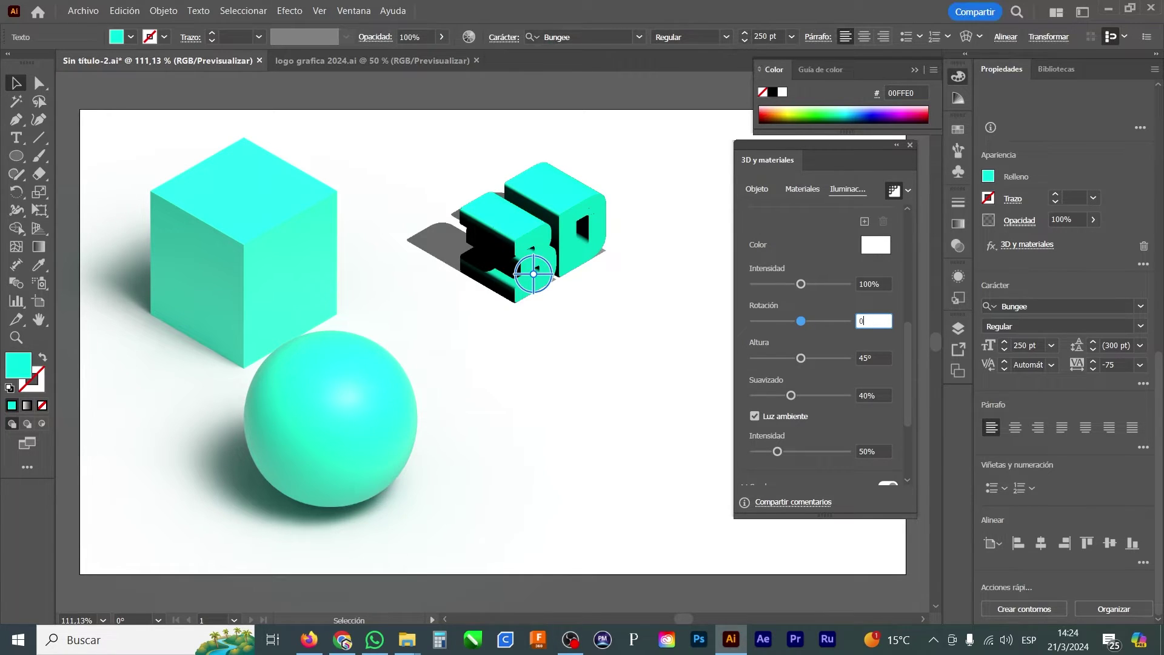
{"action": "key", "text": "Tab"}
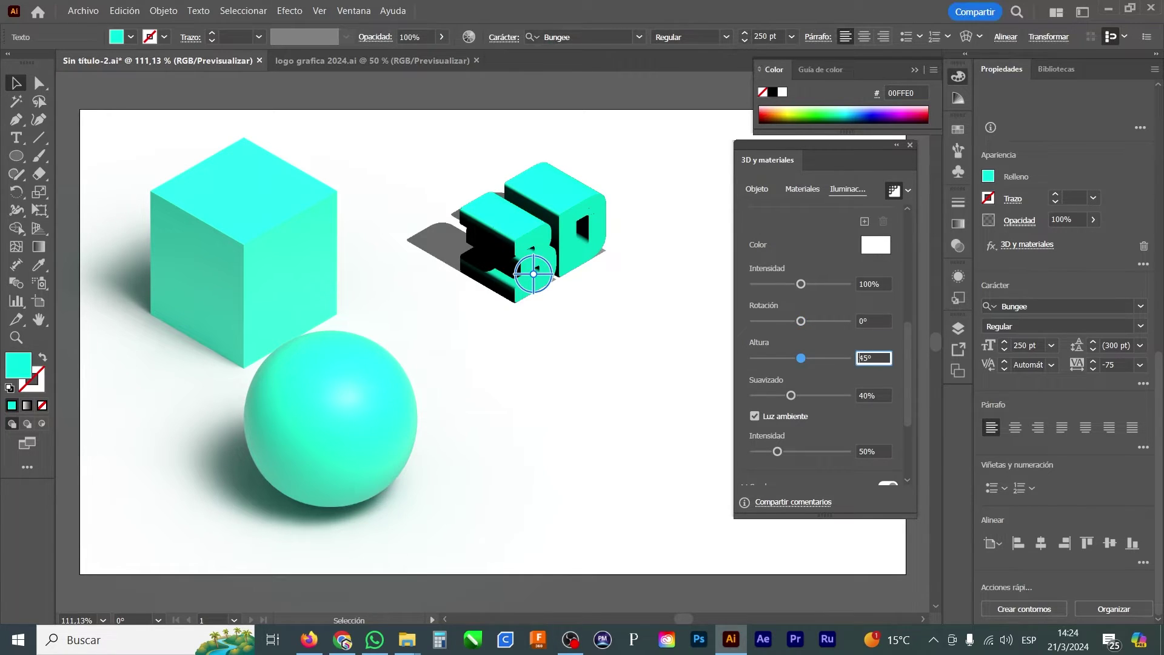
{"action": "type", "text": "60"}
{"action": "key", "text": "Return"}
Step: Set the "3D" text's light softness to 75% and its ambient light intensity to 100%
{"action": "key", "text": "Tab"}
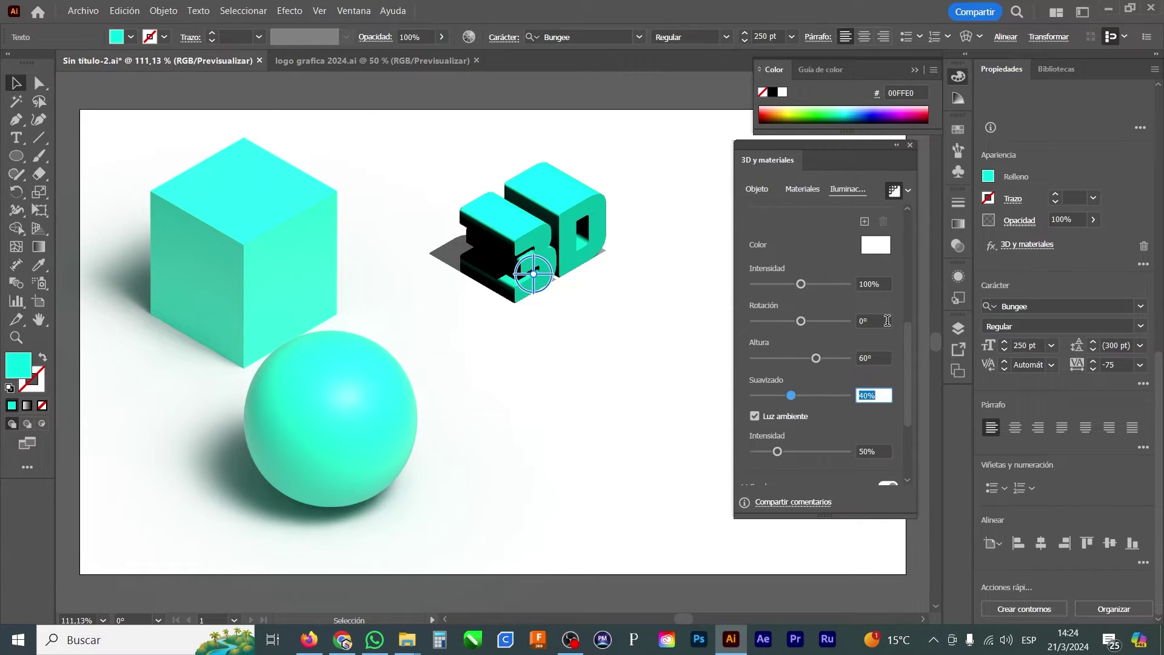
{"action": "type", "text": "75"}
{"action": "key", "text": "Return"}
{"action": "key", "text": "Tab"}
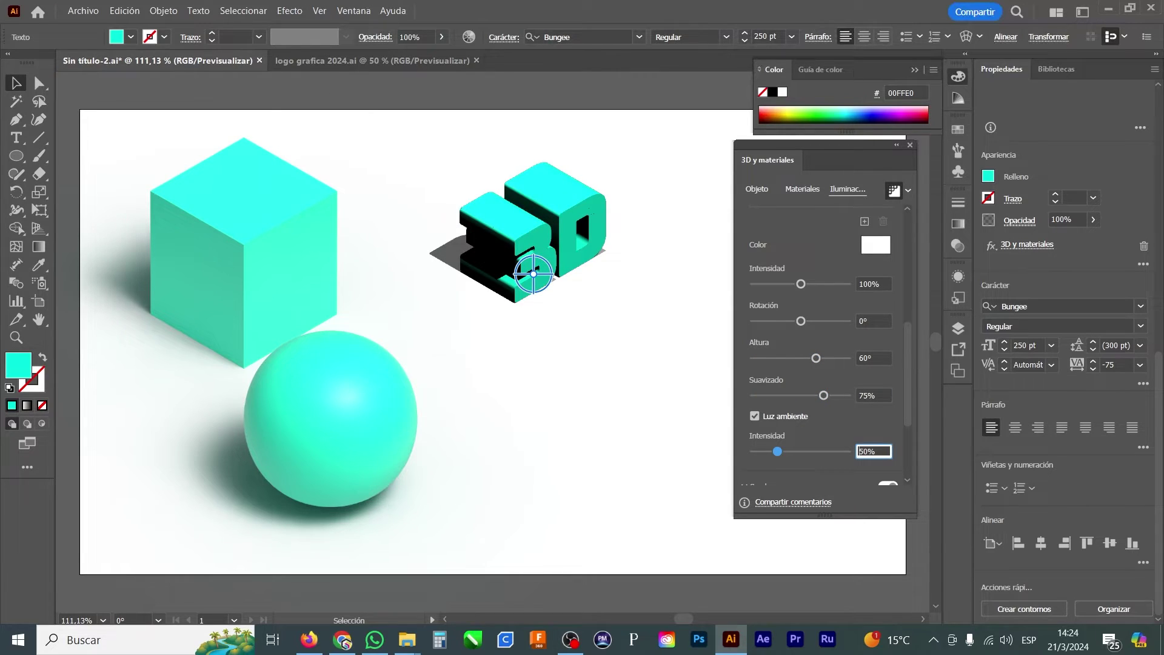
{"action": "type", "text": "100"}
{"action": "key", "text": "Return"}
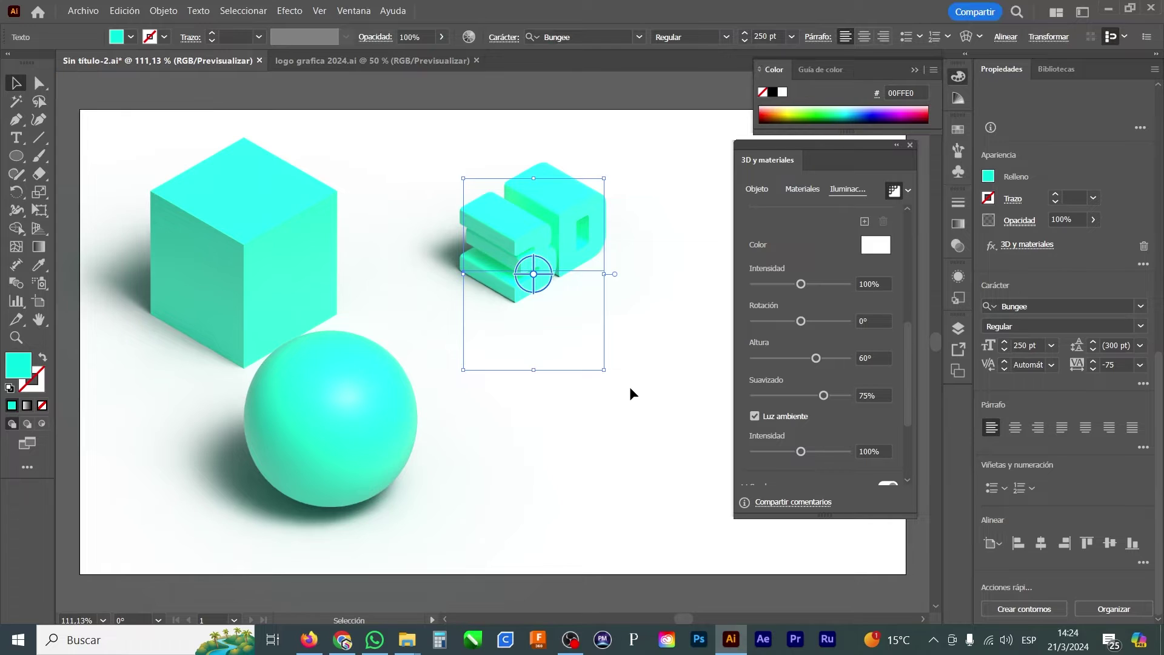
Step: Enlarge the "3D" text to about 432 pt and rearrange the text, cube and sphere to free the artboard's right side
{"action": "left_click_drag", "start_coordinate": [603, 367], "coordinate": [707, 510]}
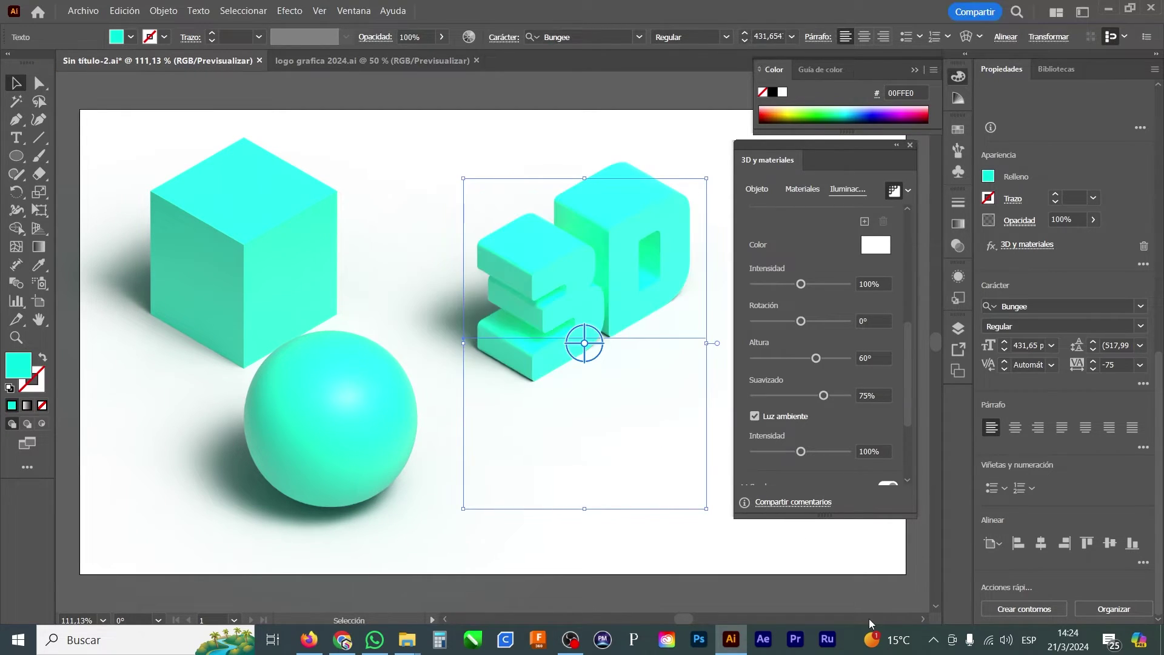
{"action": "left_click_drag", "start_coordinate": [669, 256], "coordinate": [523, 190]}
{"action": "left_click_drag", "start_coordinate": [212, 210], "coordinate": [181, 201]}
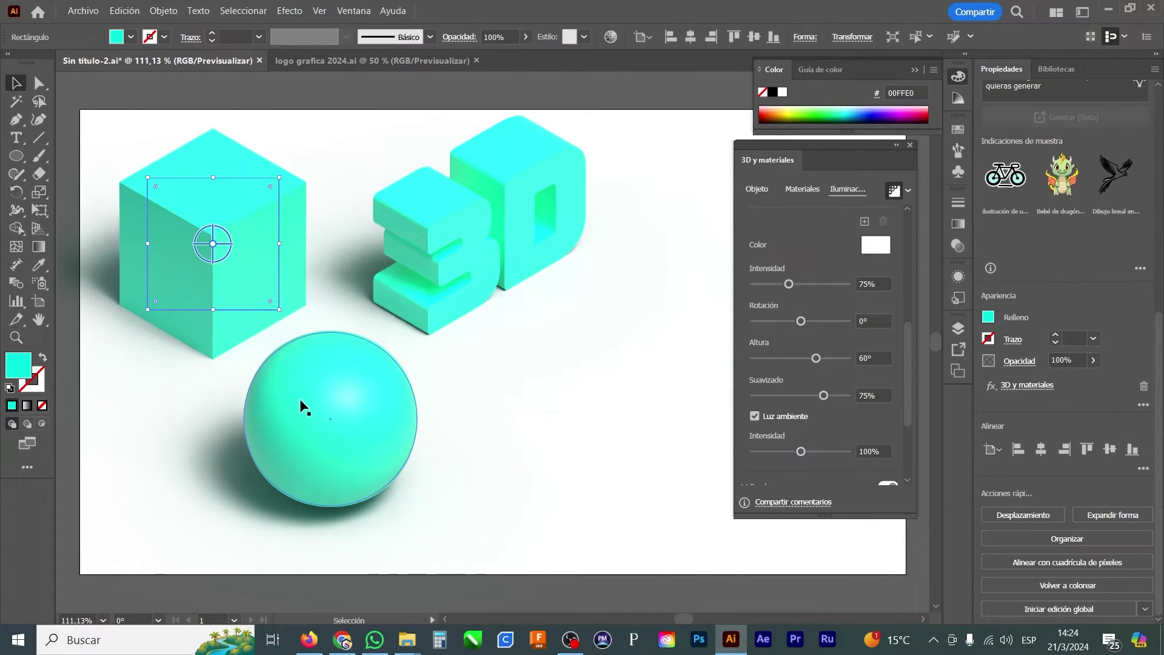
{"action": "left_click_drag", "start_coordinate": [305, 408], "coordinate": [256, 431]}
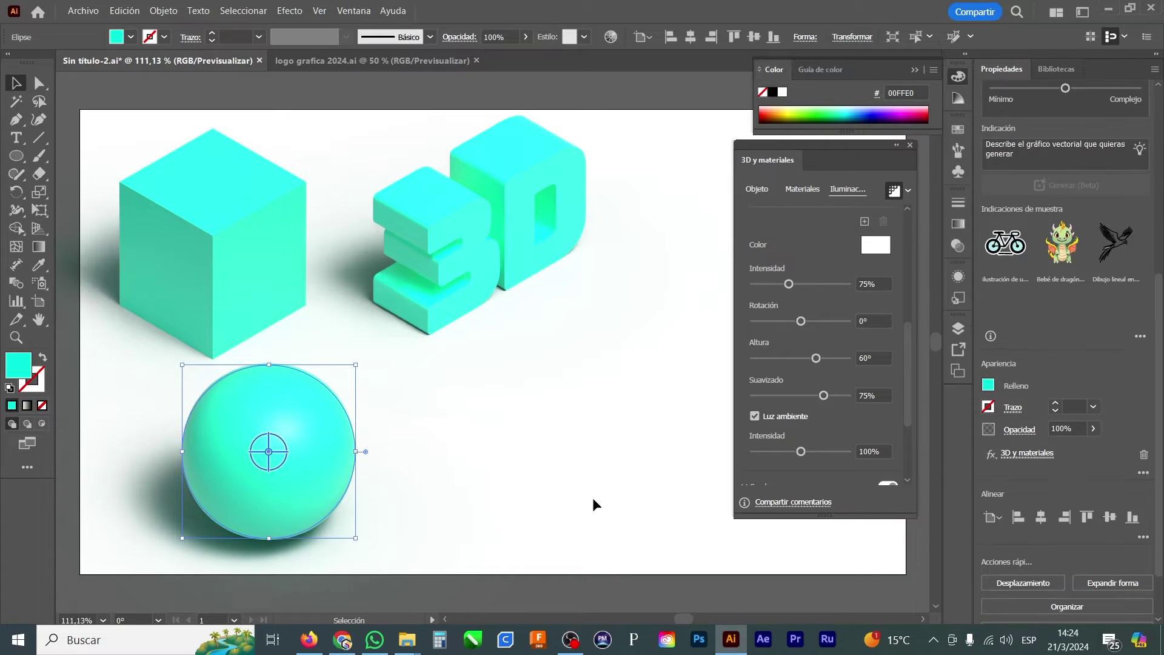
Step: Copy the hexagonal logo symbol from "logo grafica 2024.ai" into "Sin título-2.ai" and place it in the empty area below the "3D" text
{"action": "left_click", "coordinate": [365, 64]}
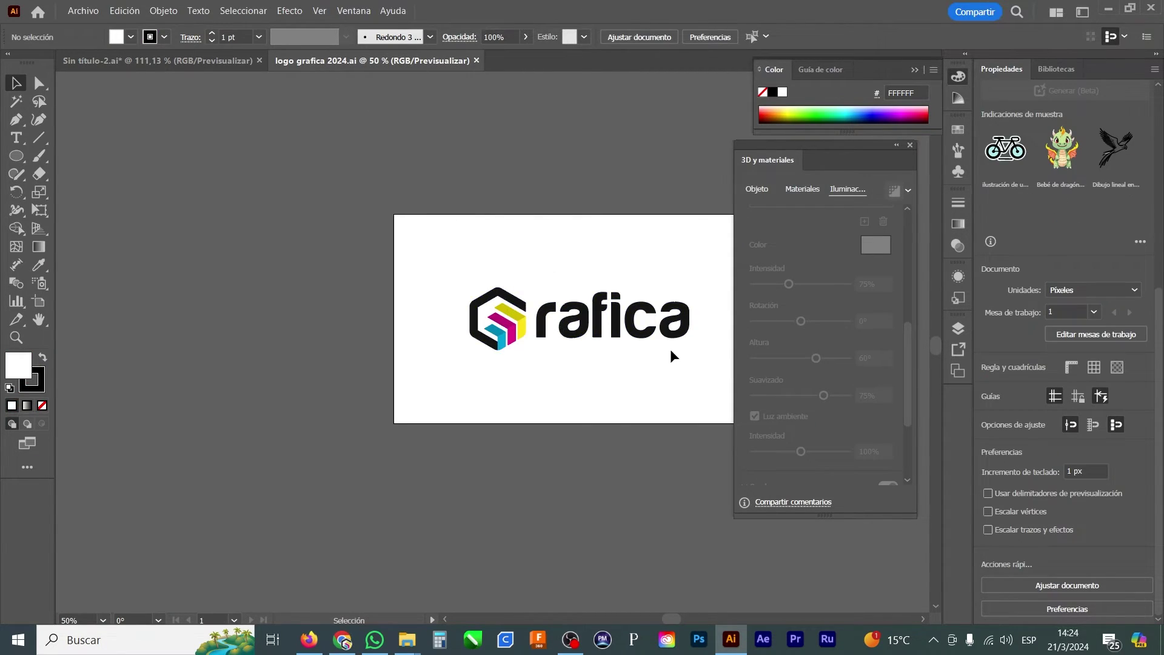
{"action": "left_click_drag", "start_coordinate": [463, 267], "coordinate": [527, 358]}
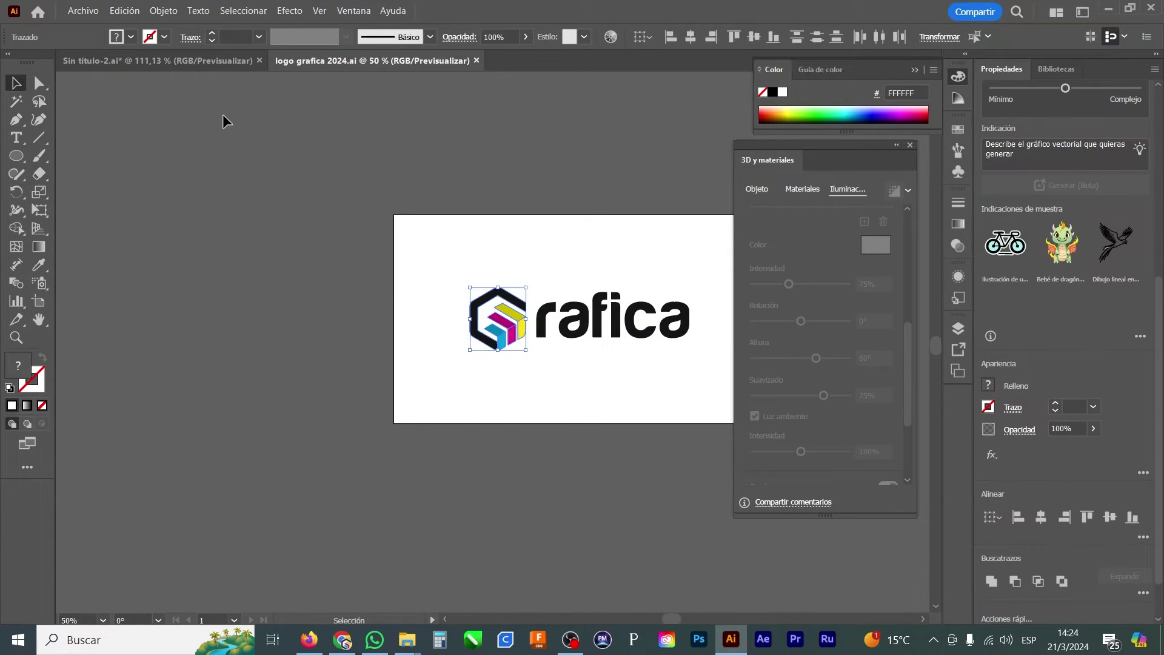
{"action": "left_click", "coordinate": [195, 66]}
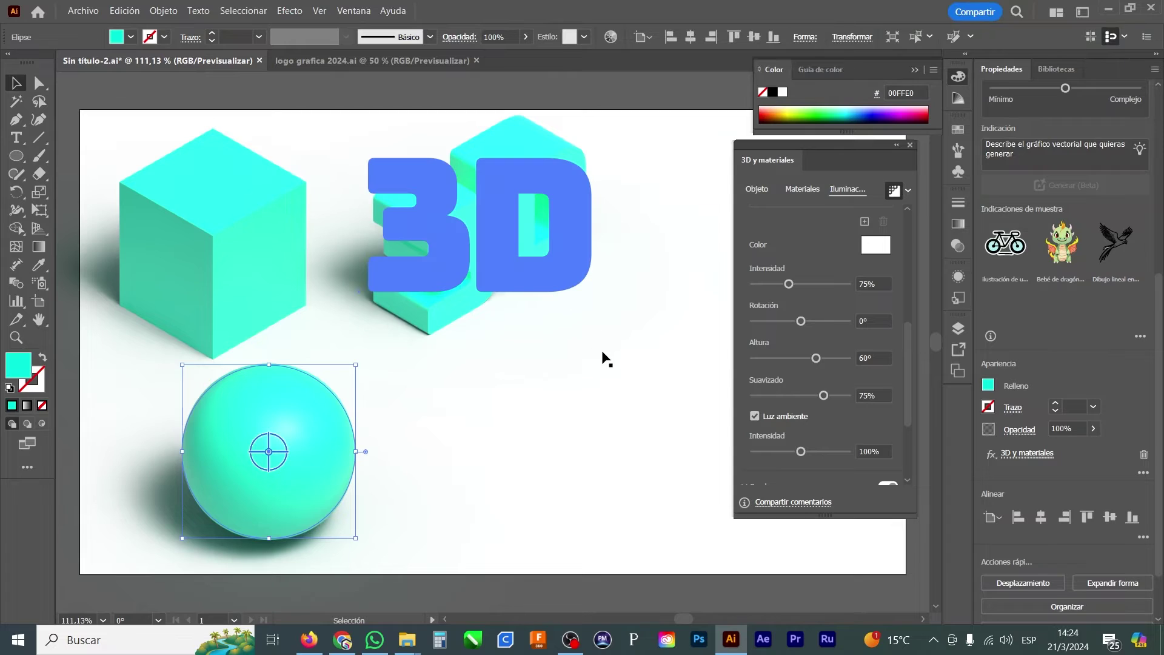
{"action": "key", "text": "ctrl+v"}
{"action": "left_click_drag", "start_coordinate": [576, 364], "coordinate": [667, 413]}
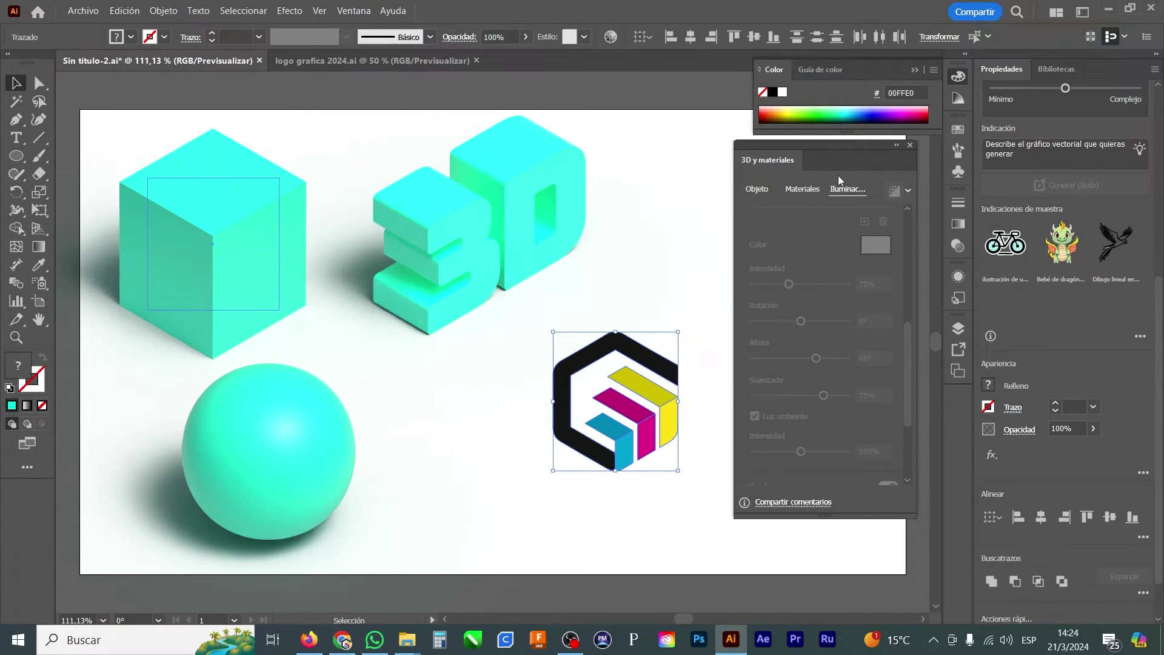
Step: Group the logo symbol's shapes, enlarge the group to about 574 × 641 px and place it in the artboard's right area
{"action": "left_click_drag", "start_coordinate": [837, 146], "coordinate": [210, 141]}
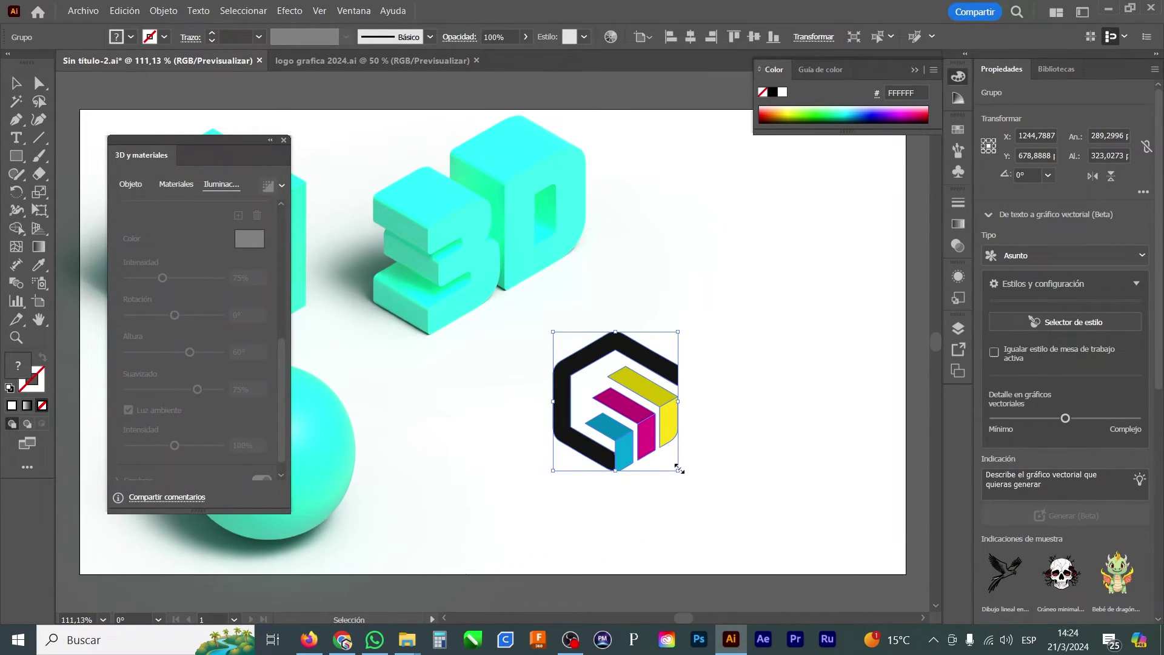
{"action": "left_click_drag", "start_coordinate": [678, 470], "coordinate": [804, 603]}
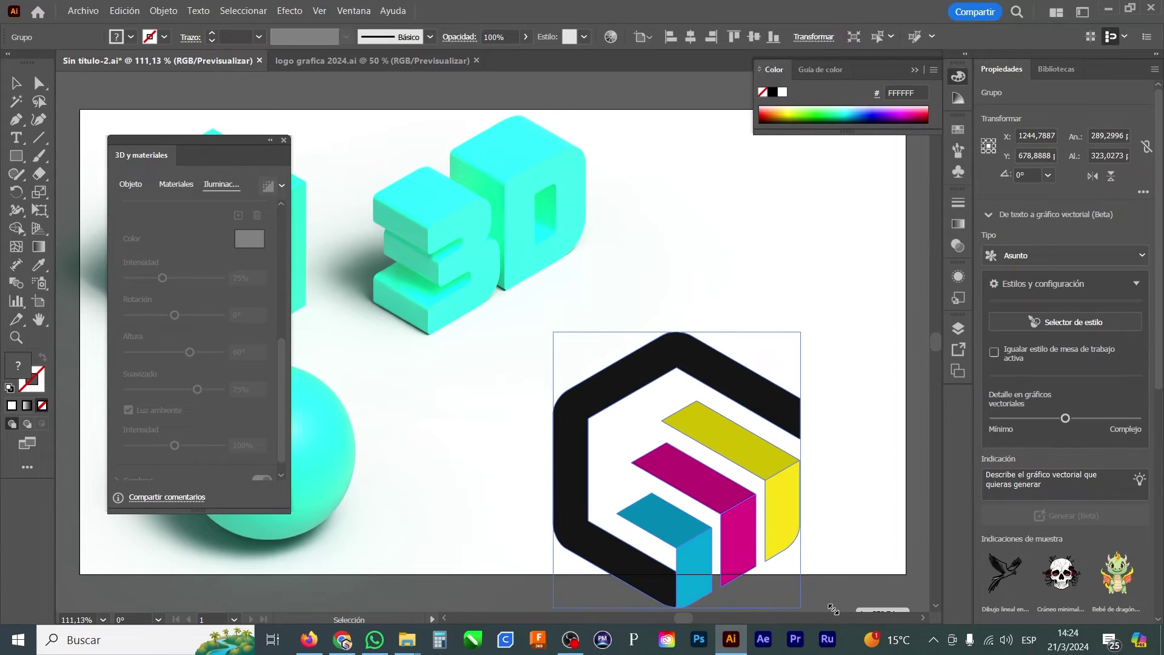
{"action": "left_click_drag", "start_coordinate": [726, 495], "coordinate": [790, 354]}
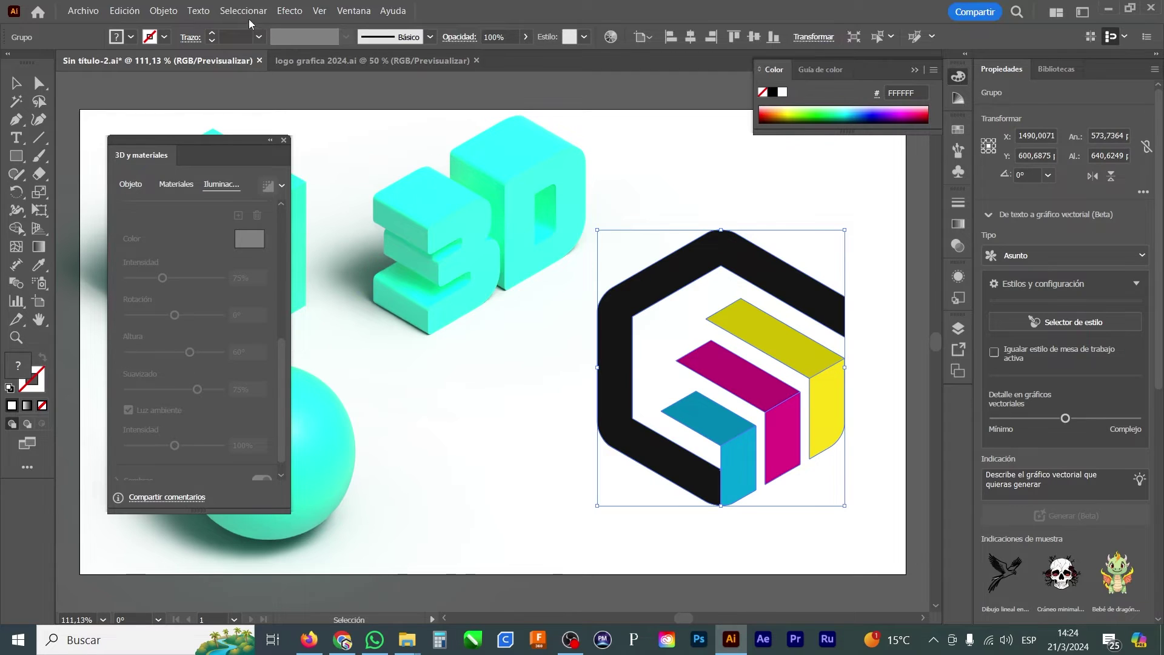
Step: Convert the grouped logo symbol into a compound path
{"action": "left_click", "coordinate": [157, 10]}
{"action": "mouse_move", "coordinate": [259, 532]}
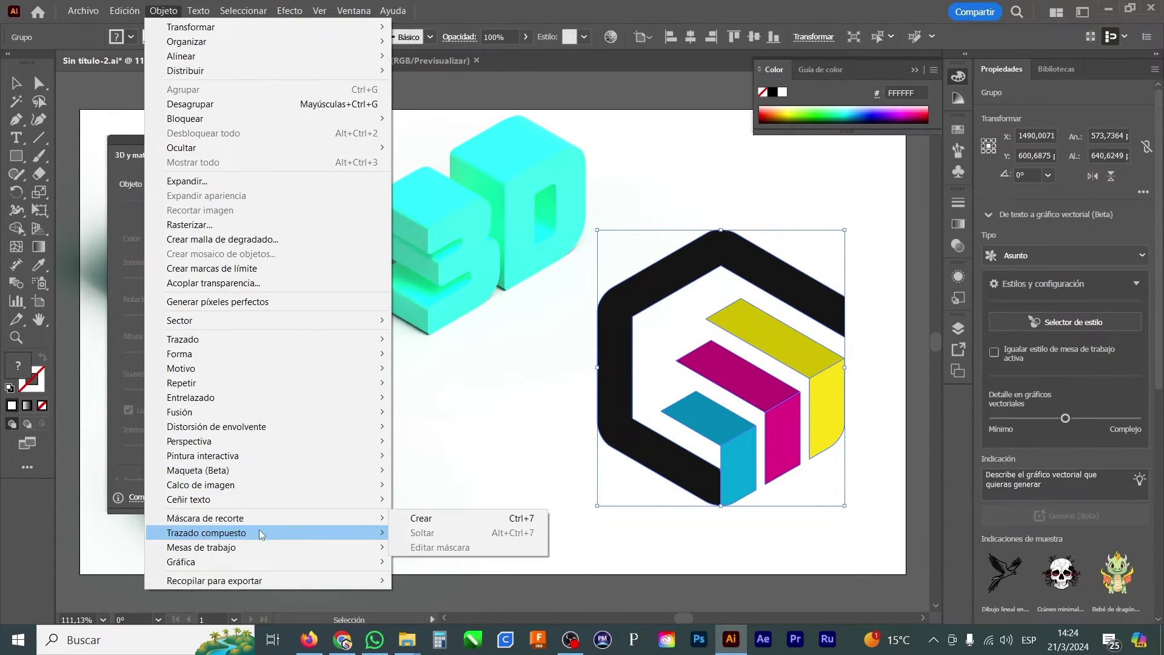
{"action": "left_click", "coordinate": [421, 533]}
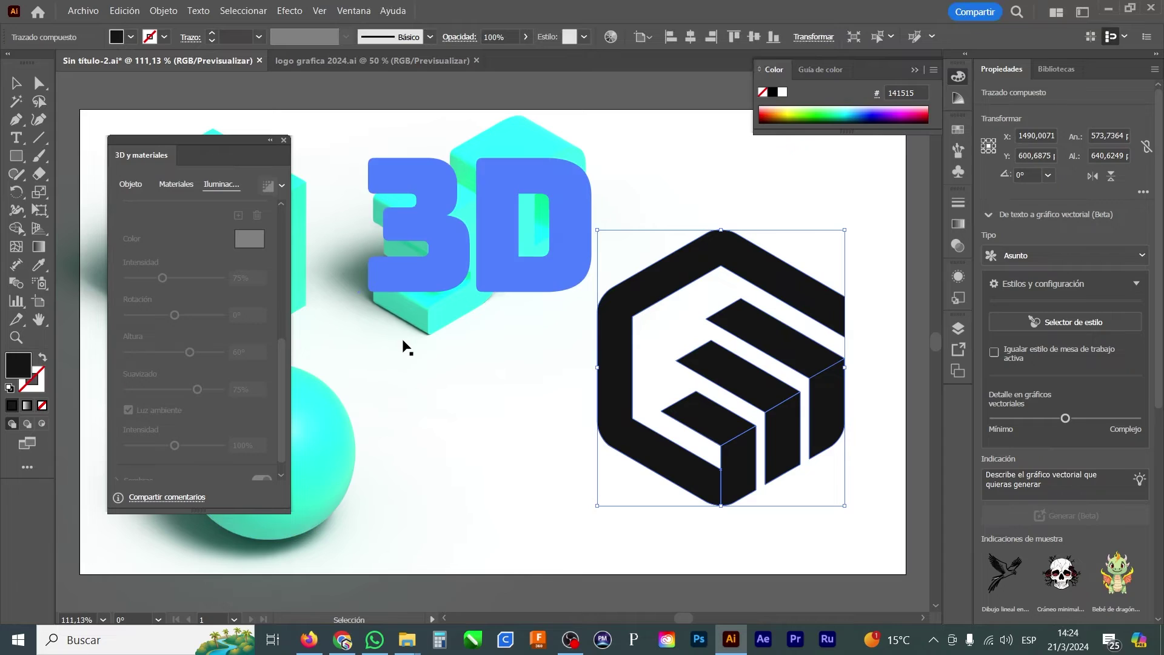
Step: Extrude the logo symbol and copy the "3D" text's turquoise fill onto it with the Eyedropper
{"action": "left_click", "coordinate": [131, 183]}
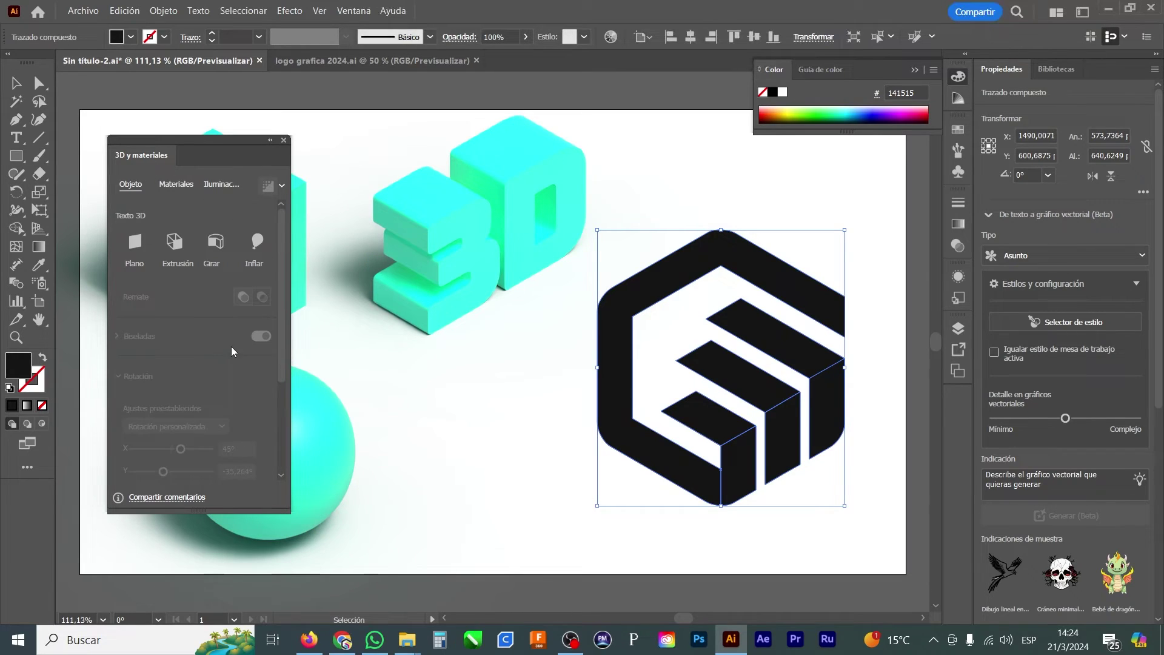
{"action": "left_click", "coordinate": [175, 242]}
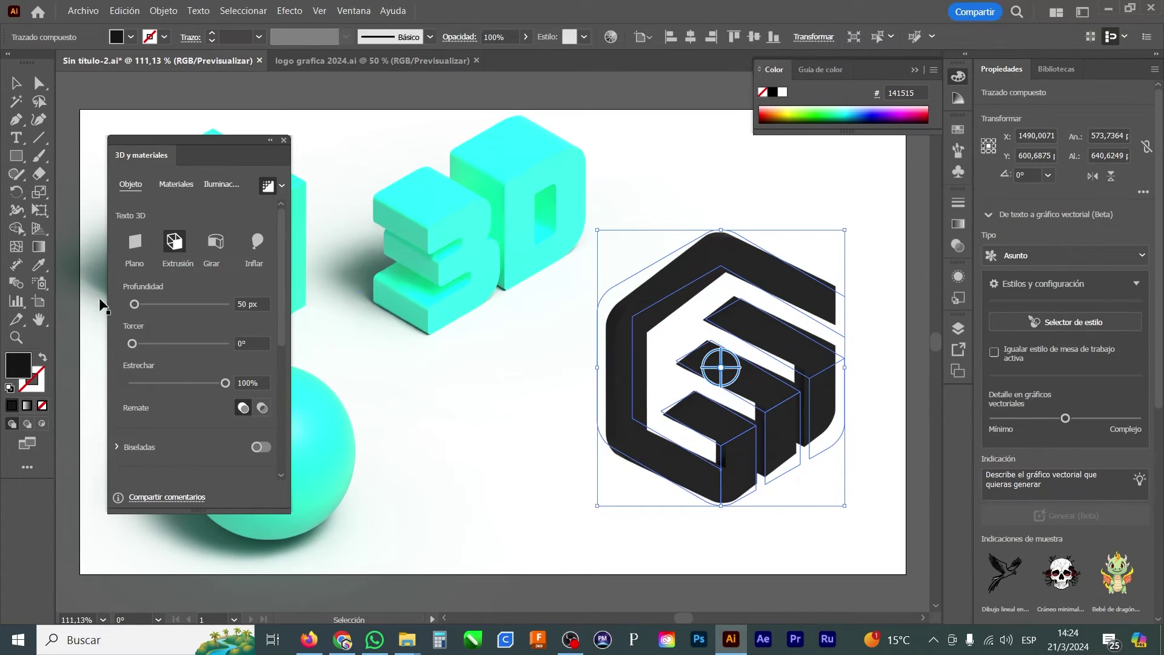
{"action": "left_click", "coordinate": [38, 265]}
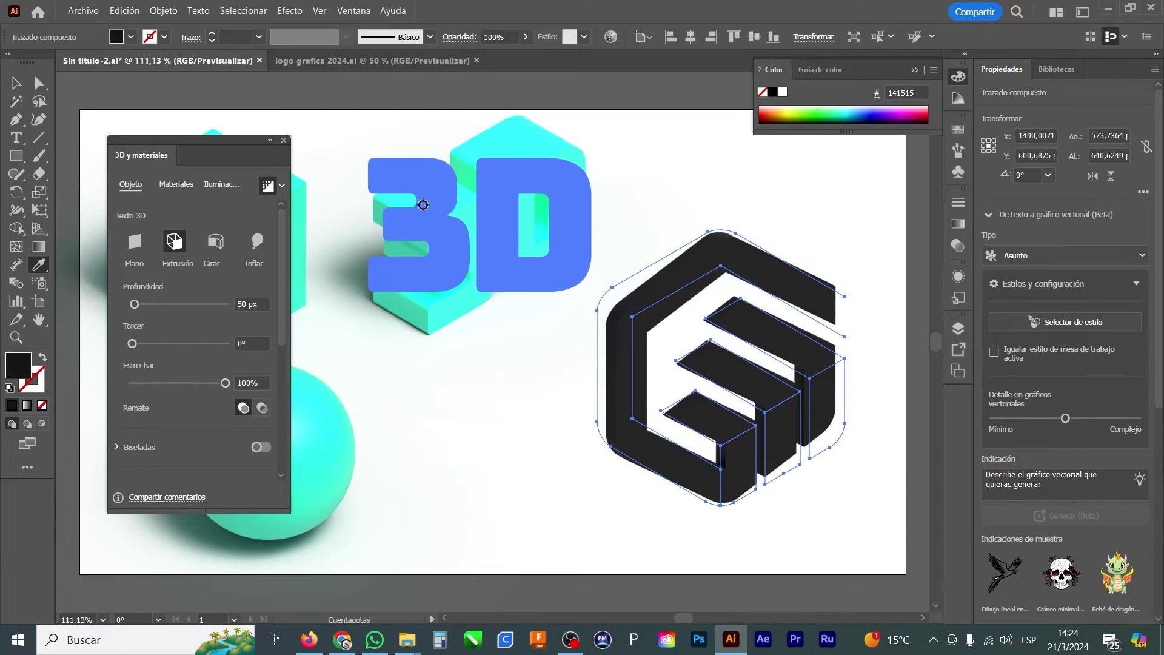
{"action": "left_click", "coordinate": [423, 205]}
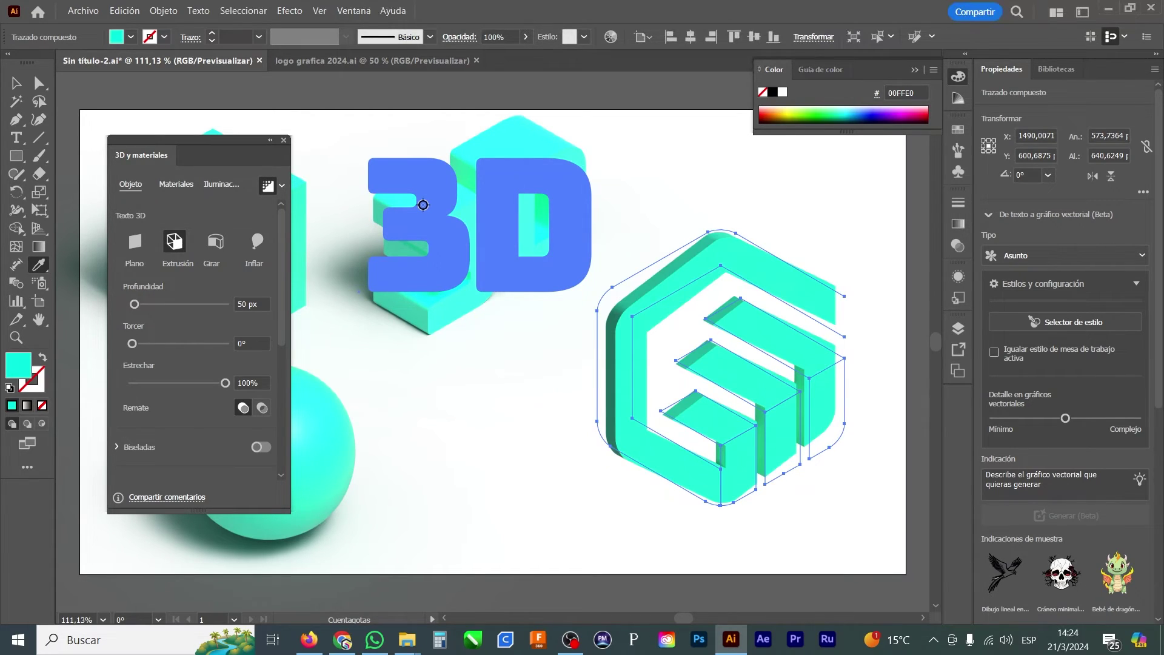
Step: Apply the Isométrica arriba rotation preset to the logo symbol, changing its Y rotation to -35,264° and its Z rotation to -30°
{"action": "scroll", "coordinate": [265, 336], "scroll_direction": "down", "scroll_amount": 5}
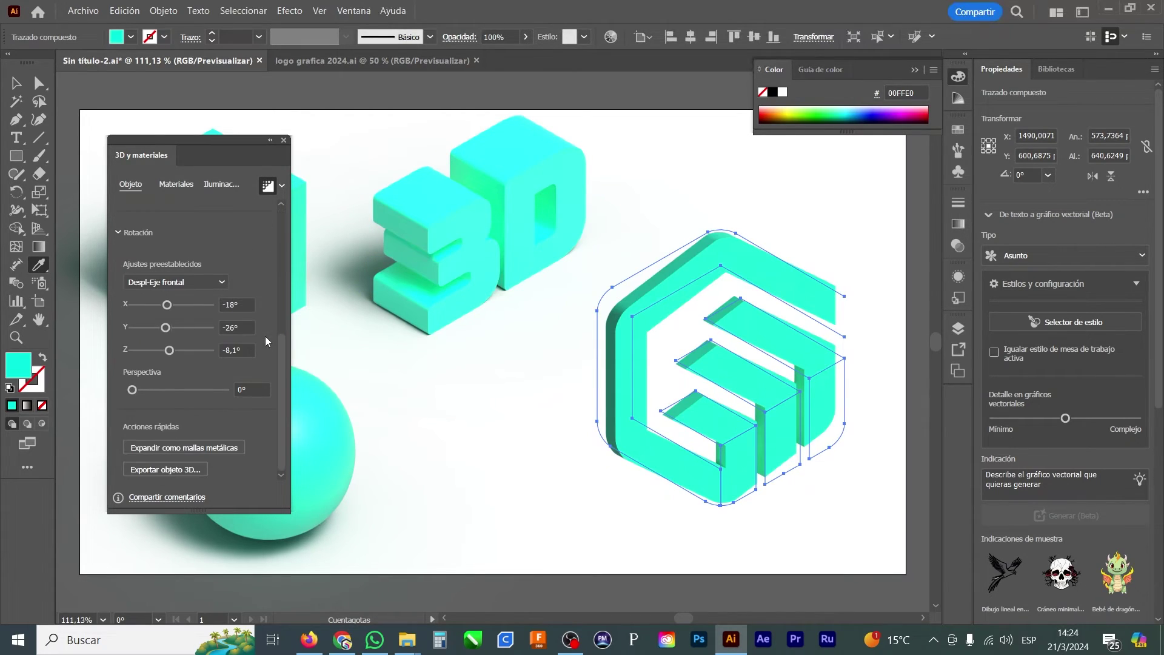
{"action": "left_click", "coordinate": [162, 285]}
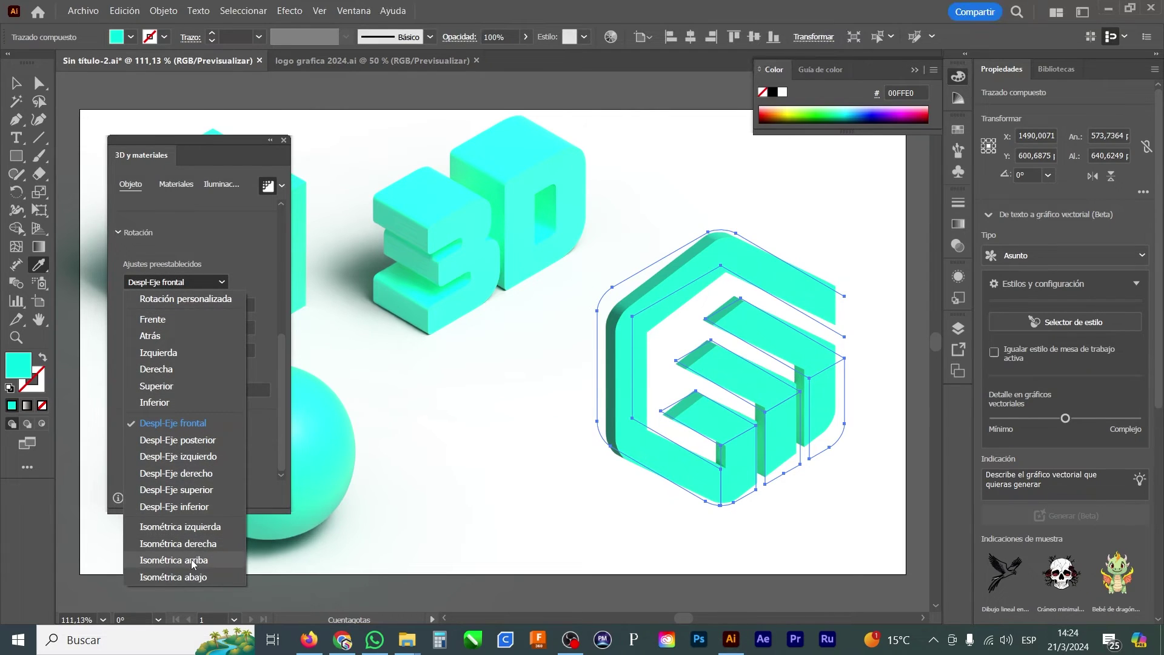
{"action": "left_click", "coordinate": [182, 560]}
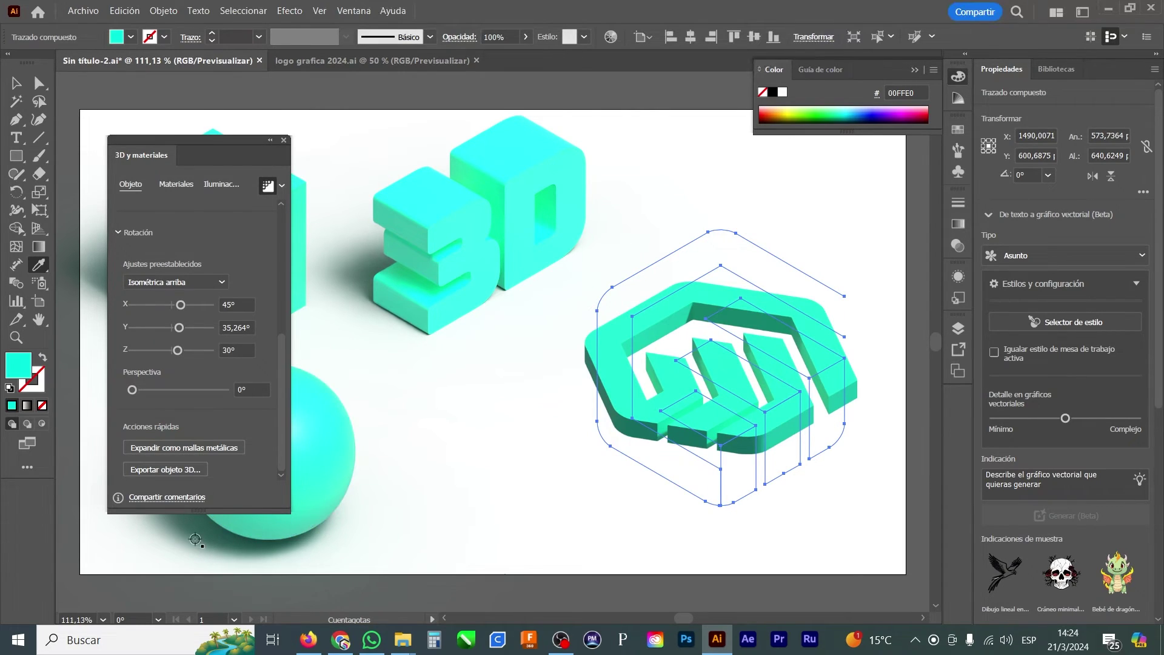
{"action": "left_click", "coordinate": [224, 327]}
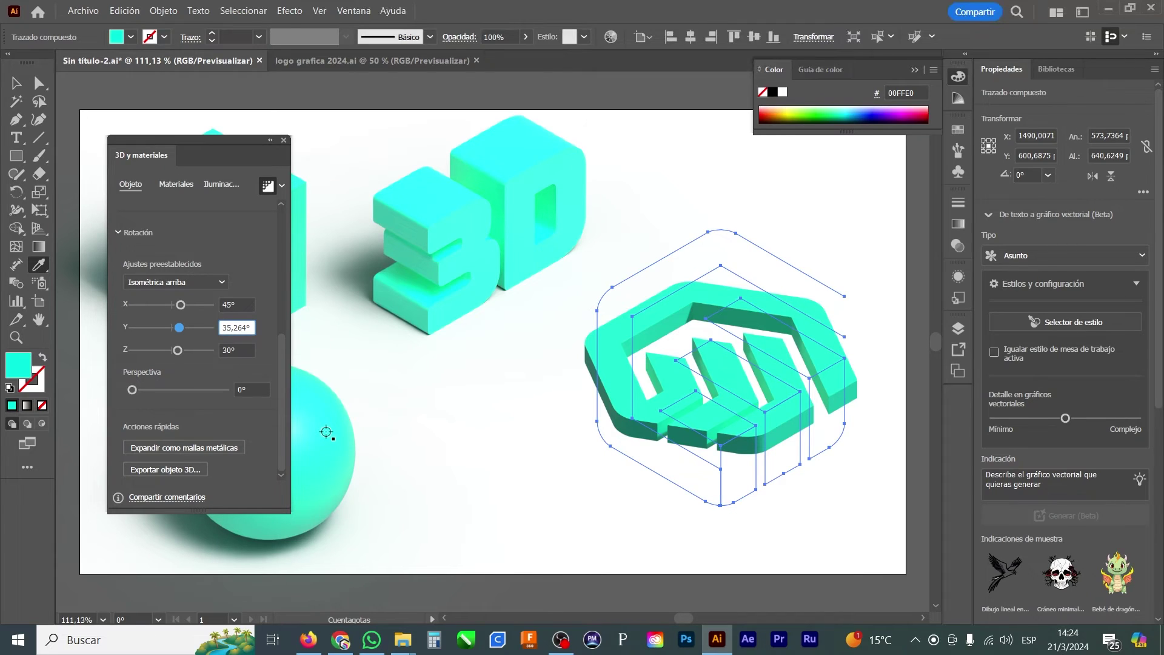
{"action": "type", "text": "-"}
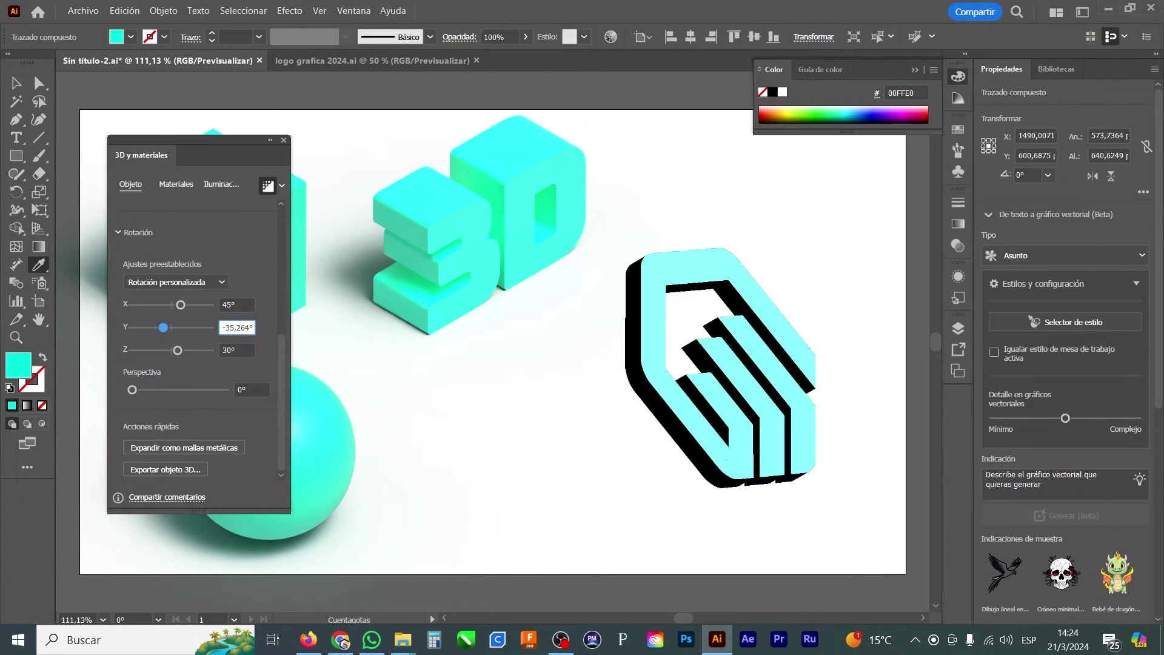
{"action": "left_click", "coordinate": [224, 349]}
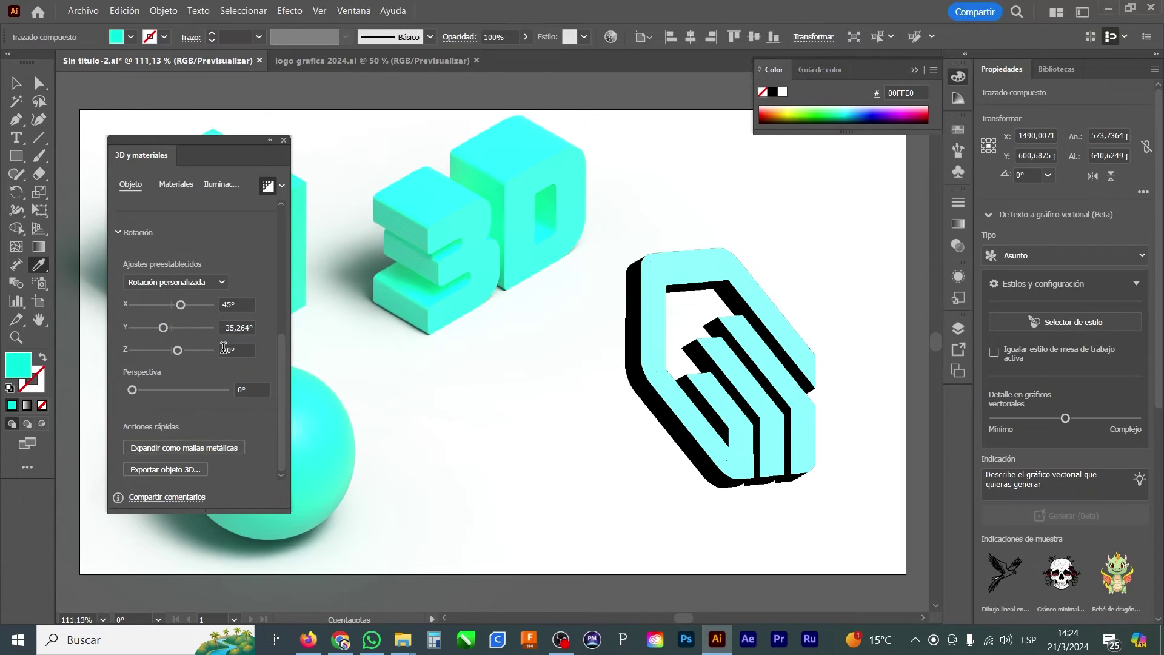
{"action": "type", "text": "-"}
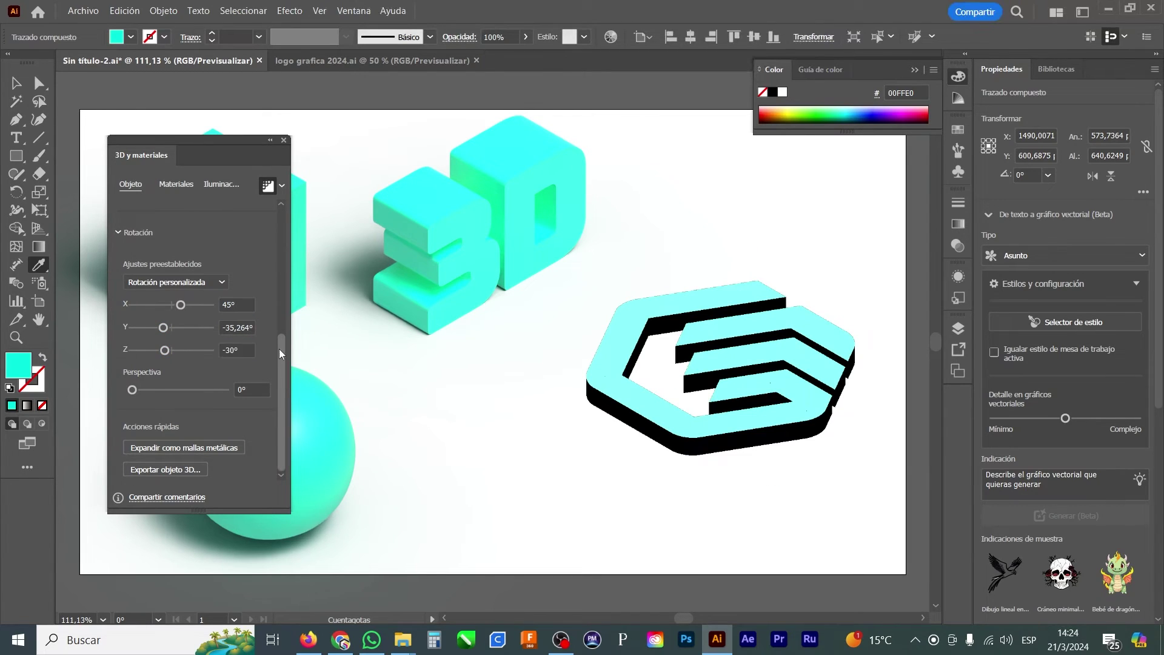
Step: Set the logo symbol's extrusion depth to 143 px
{"action": "left_click_drag", "start_coordinate": [279, 348], "coordinate": [285, 209]}
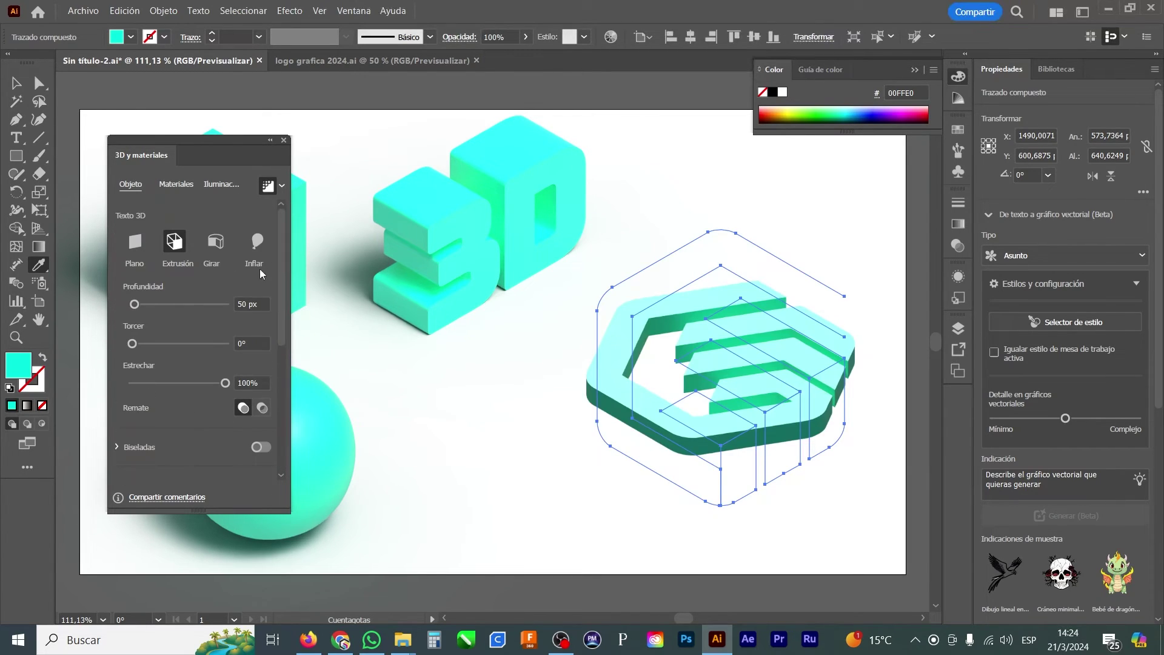
{"action": "left_click_drag", "start_coordinate": [134, 304], "coordinate": [140, 303]}
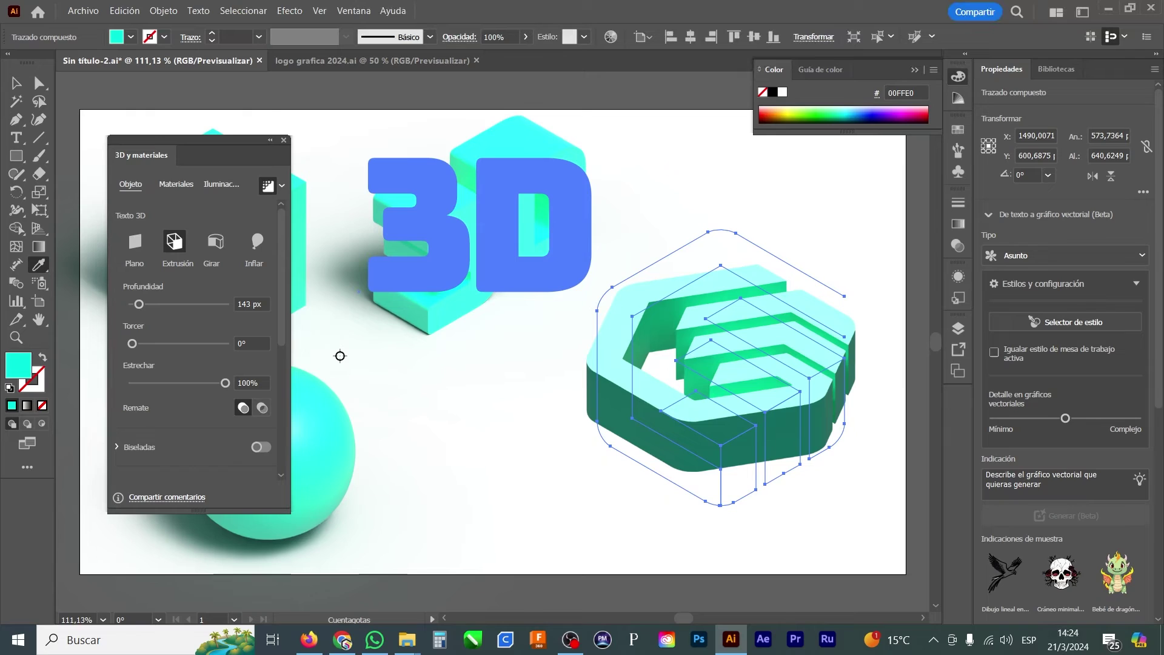
Step: Turn on shadows for the logo symbol and set its light to 75% intensity and 0° rotation
{"action": "left_click", "coordinate": [222, 189]}
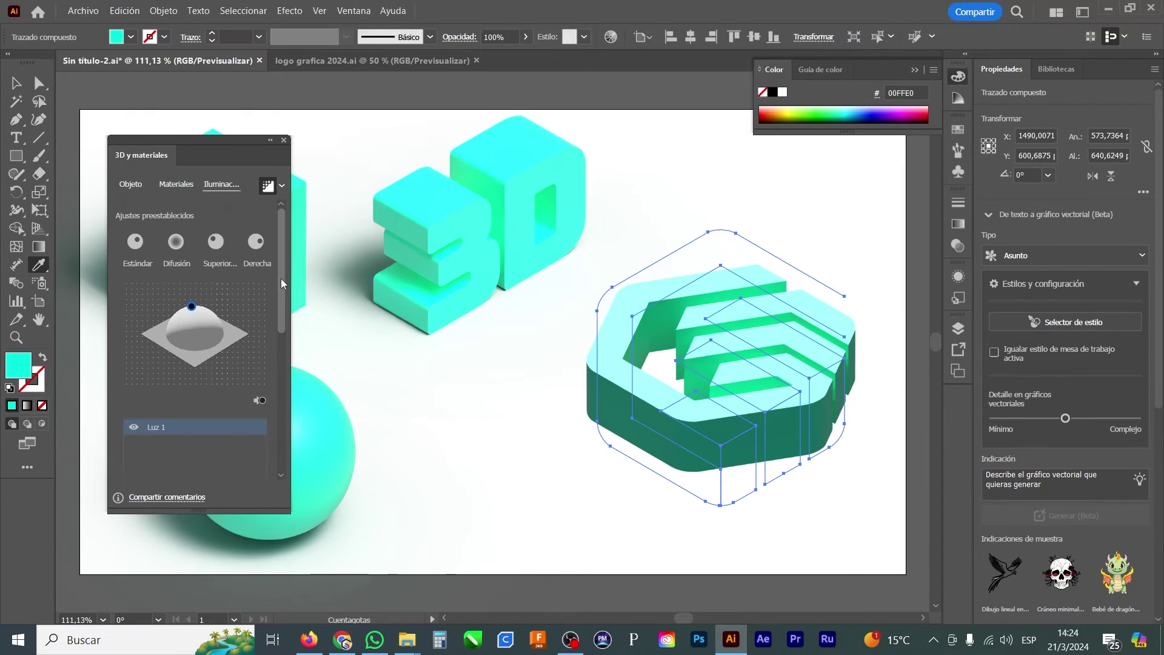
{"action": "scroll", "coordinate": [271, 350], "scroll_direction": "down", "scroll_amount": 5}
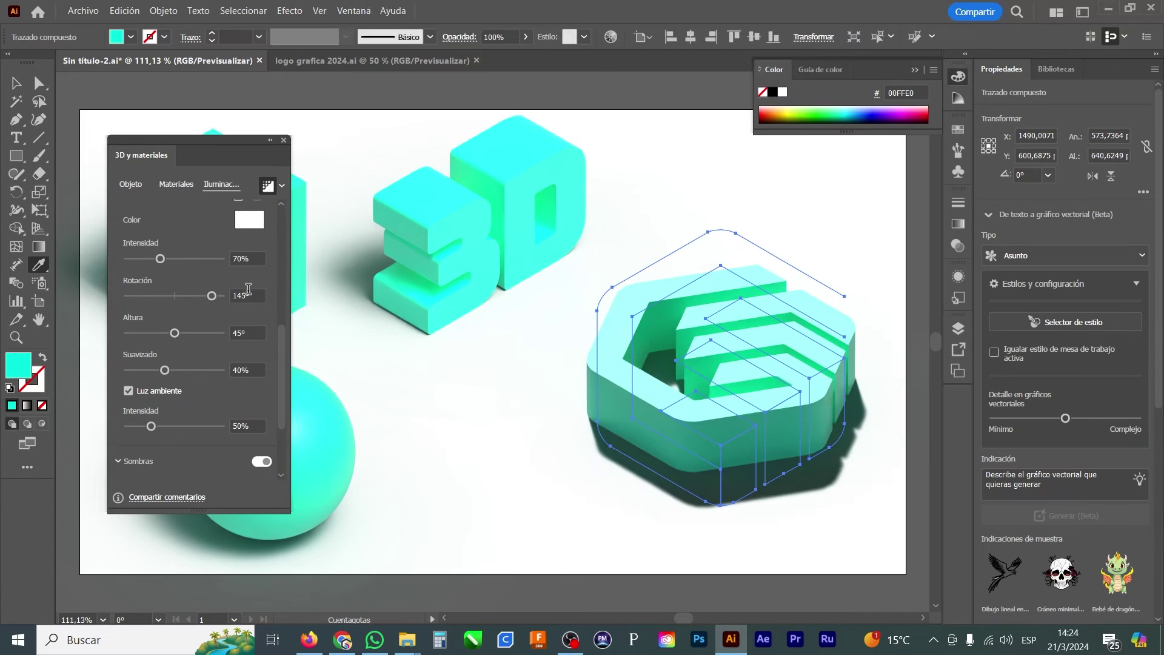
{"action": "left_click", "coordinate": [250, 260]}
{"action": "type", "text": "75"}
{"action": "key", "text": "Tab"}
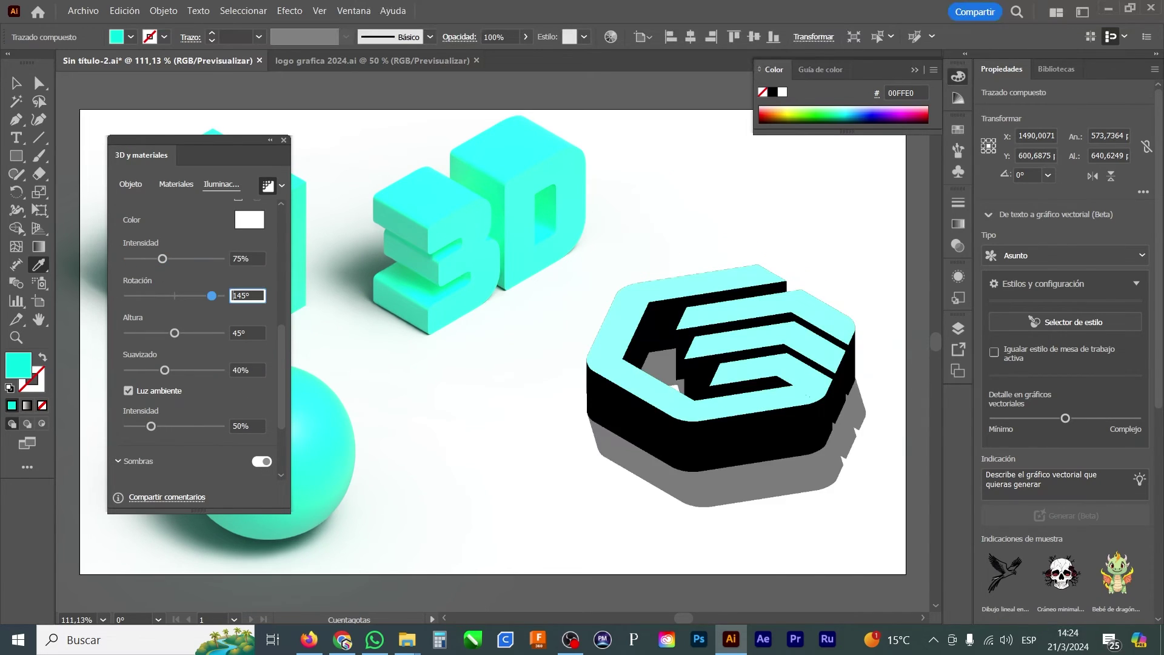
{"action": "type", "text": "0"}
{"action": "key", "text": "Tab"}
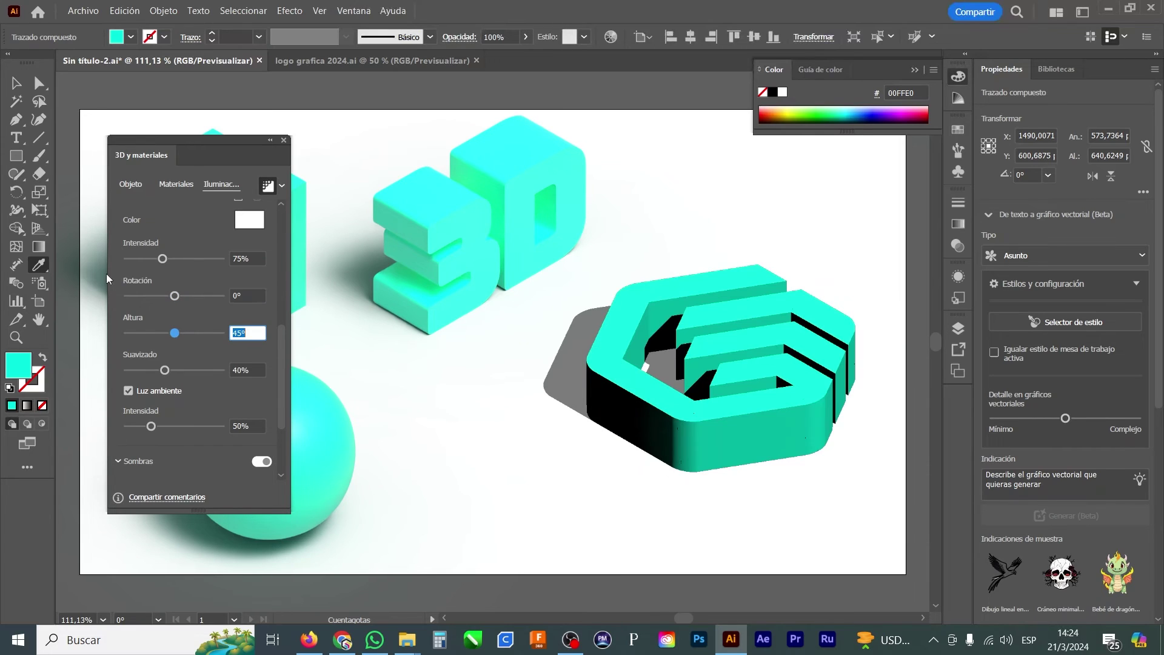
Step: Set the logo symbol's light height to 60°, softness to 75% and ambient light intensity to 100%
{"action": "type", "text": "60"}
{"action": "key", "text": "Tab"}
{"action": "type", "text": "75"}
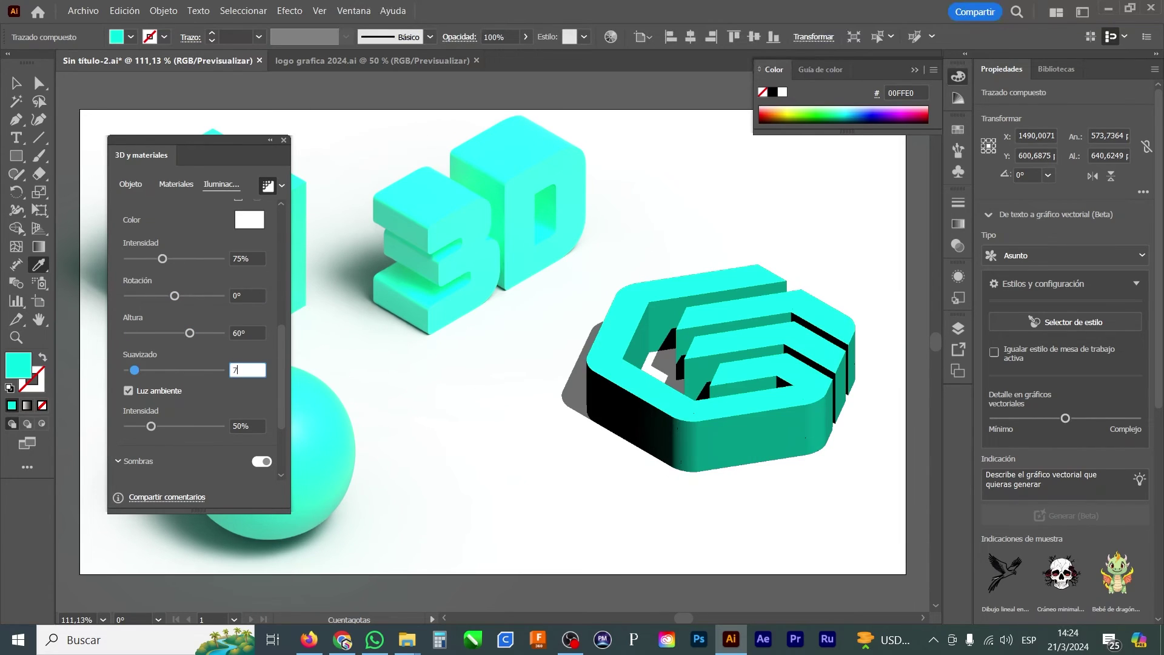
{"action": "key", "text": "Tab"}
{"action": "type", "text": "10"}
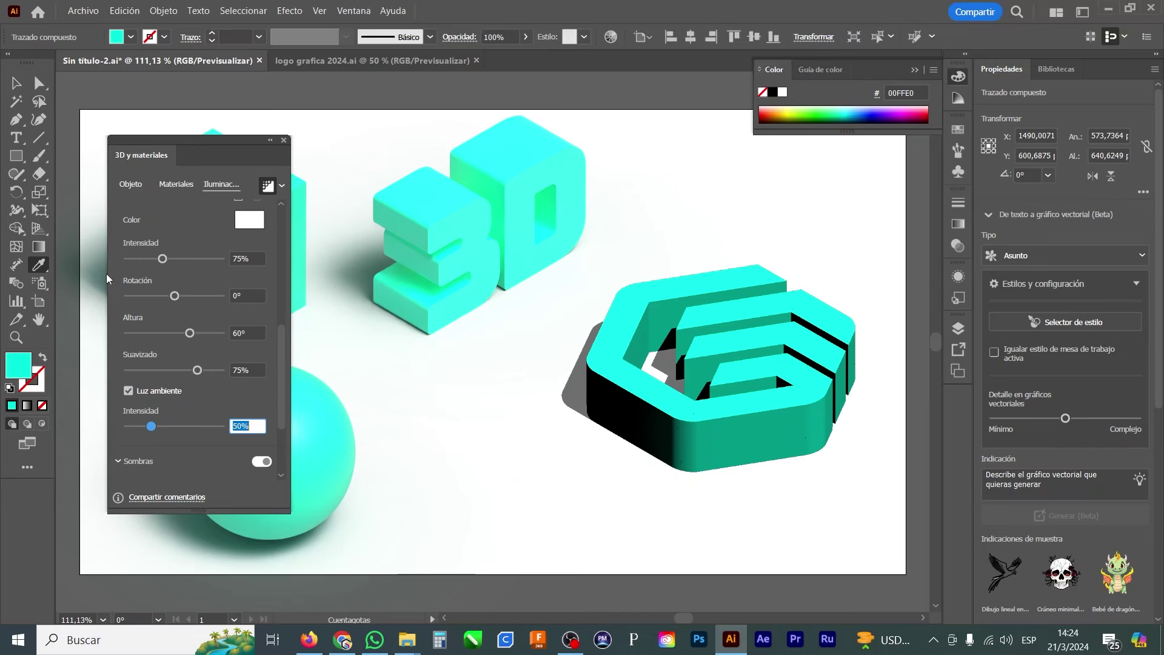
{"action": "type", "text": "0"}
{"action": "left_click", "coordinate": [16, 83]}
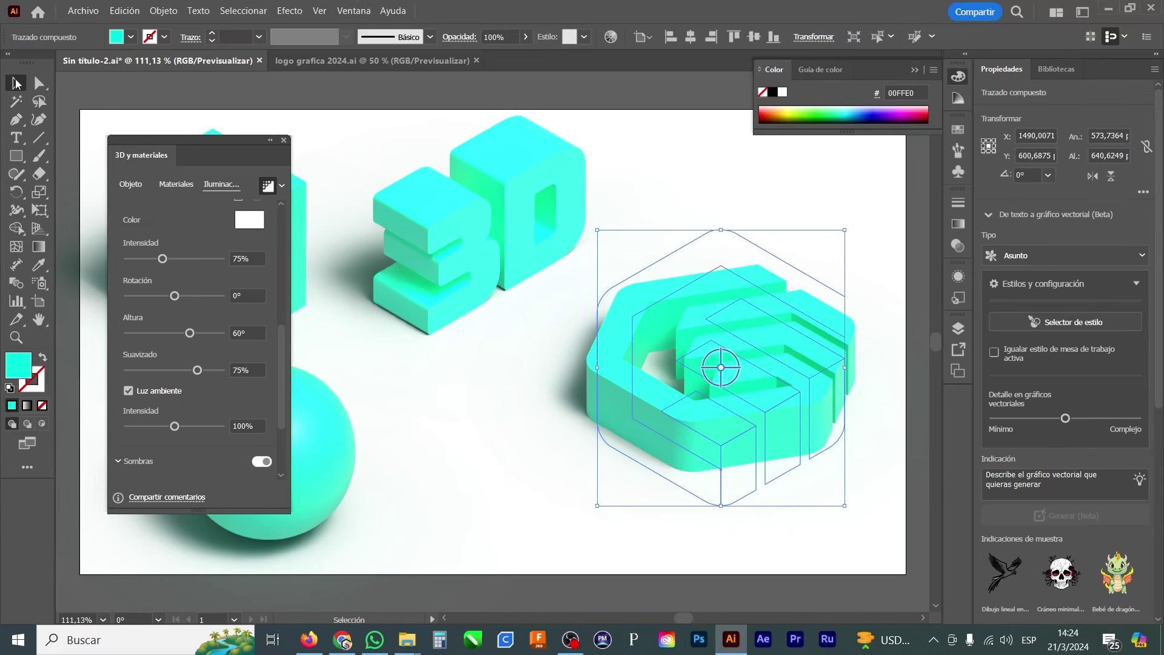
Step: Copy the extruded logo symbol and paste the duplicate directly behind the original
{"action": "right_click", "coordinate": [658, 285]}
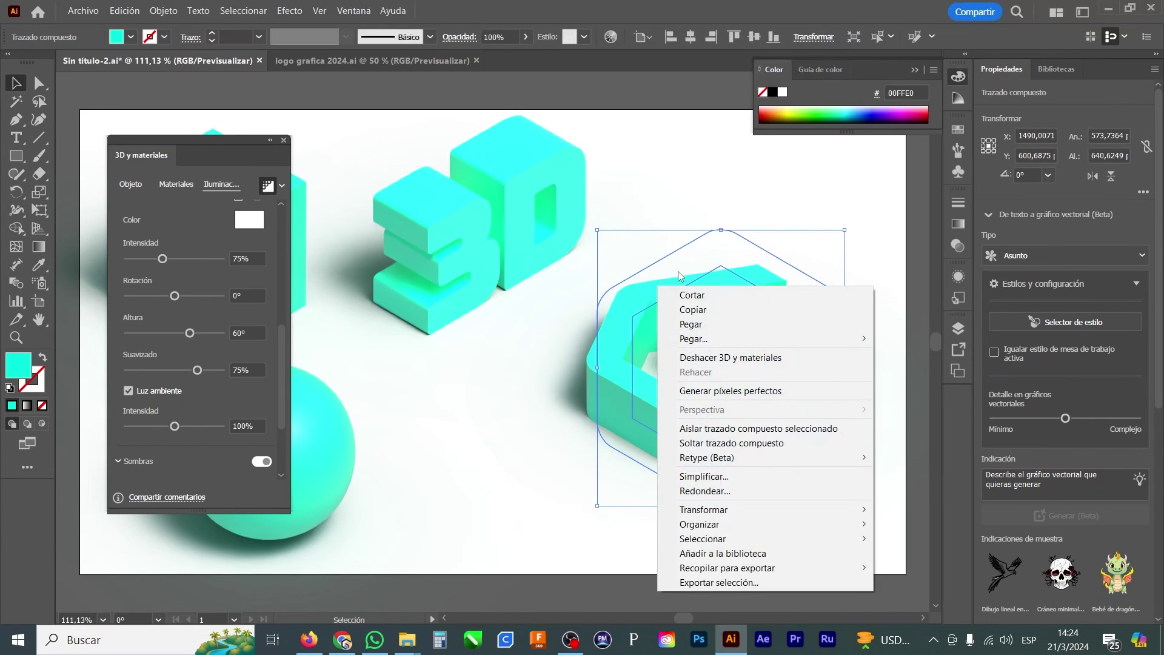
{"action": "left_click", "coordinate": [716, 310]}
{"action": "right_click", "coordinate": [680, 169]}
{"action": "mouse_move", "coordinate": [861, 223]}
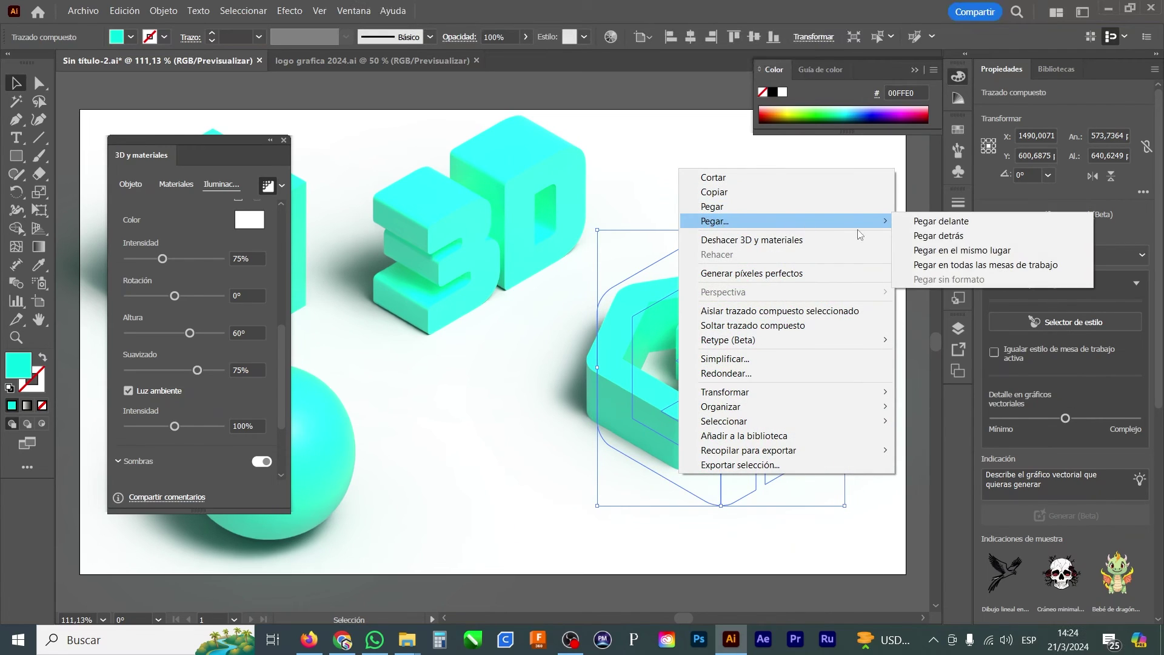
{"action": "left_click", "coordinate": [938, 235]}
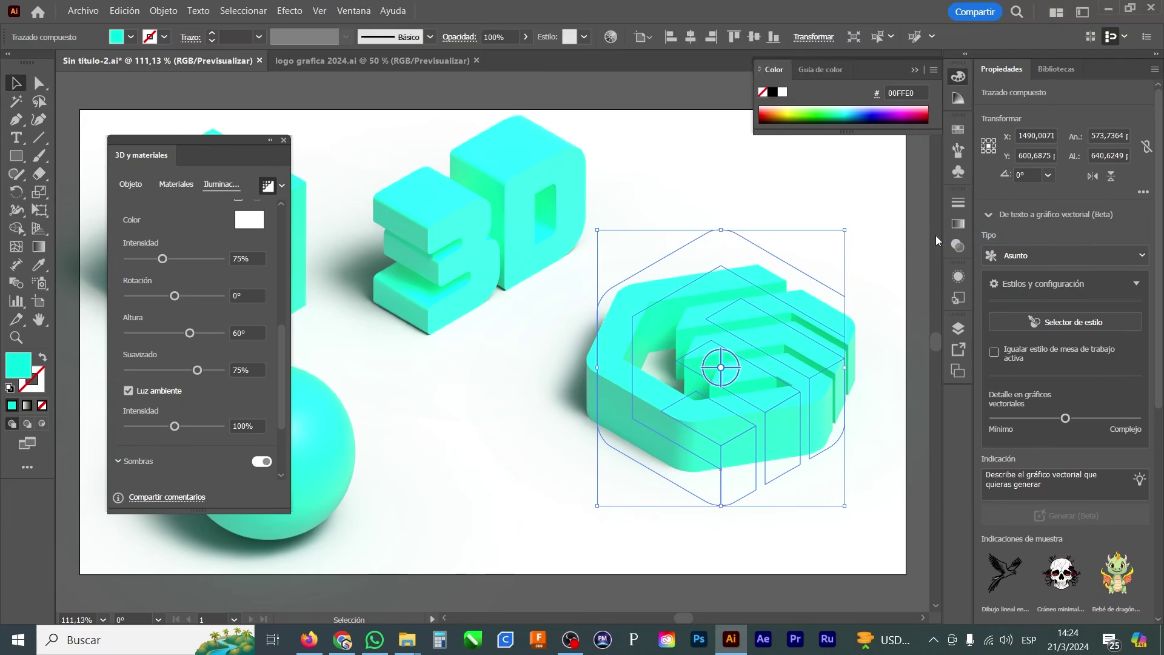
Step: Change the fill of the rear logo copy to the darker teal #129B87
{"action": "double_click", "coordinate": [20, 367]}
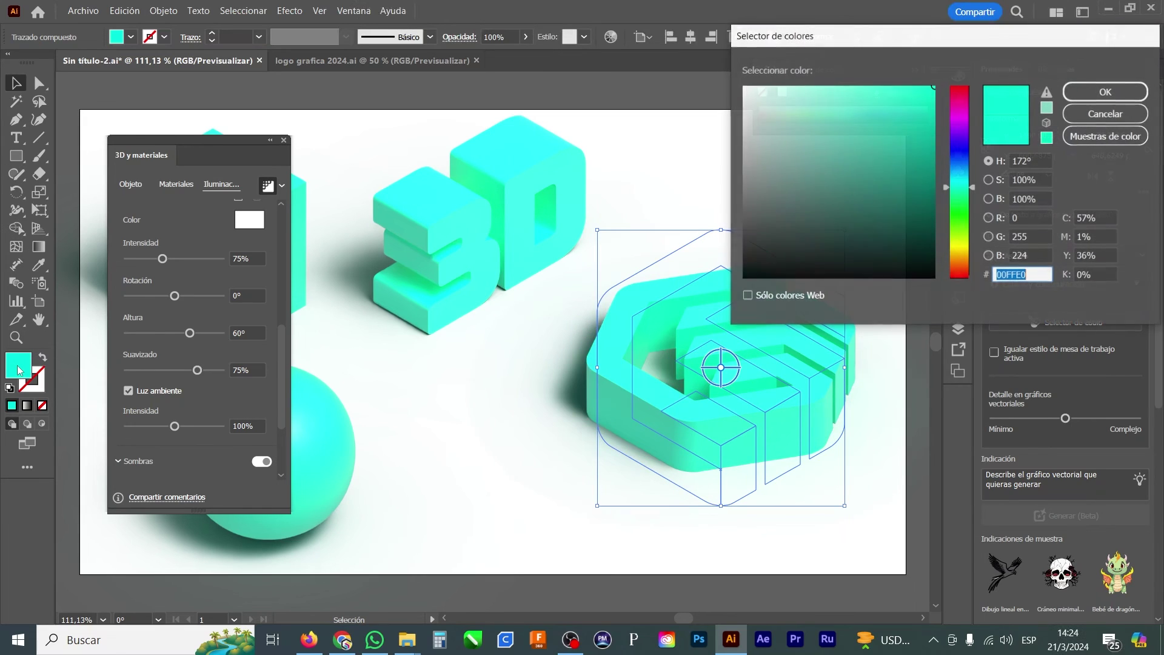
{"action": "left_click", "coordinate": [913, 161]}
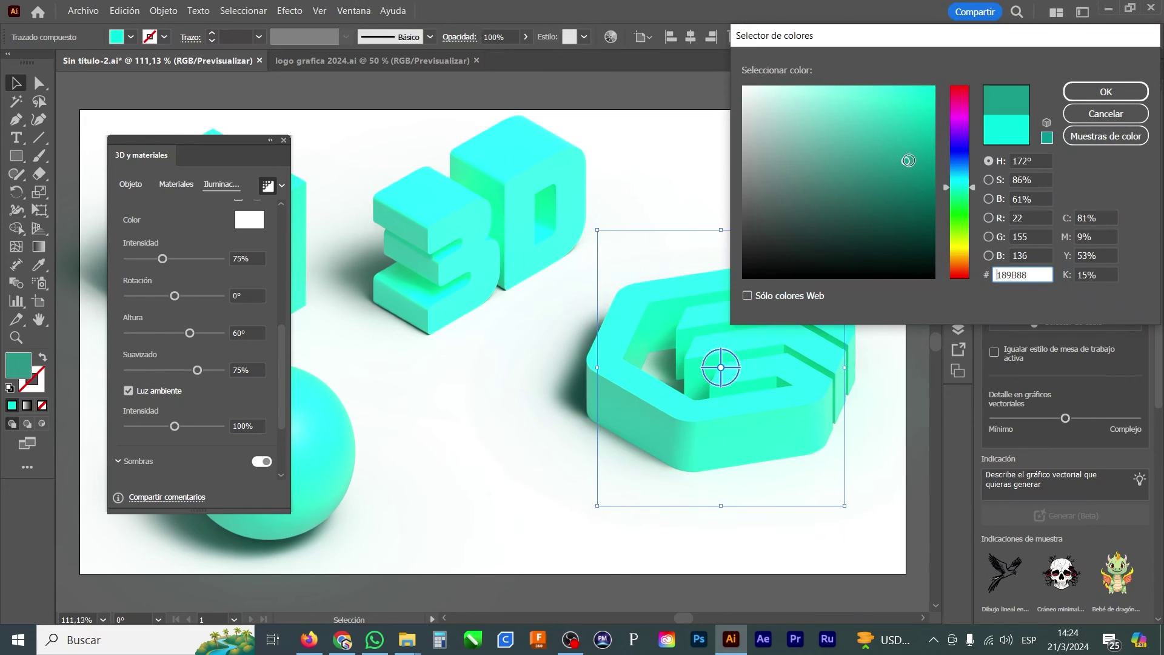
{"action": "left_click", "coordinate": [1086, 96]}
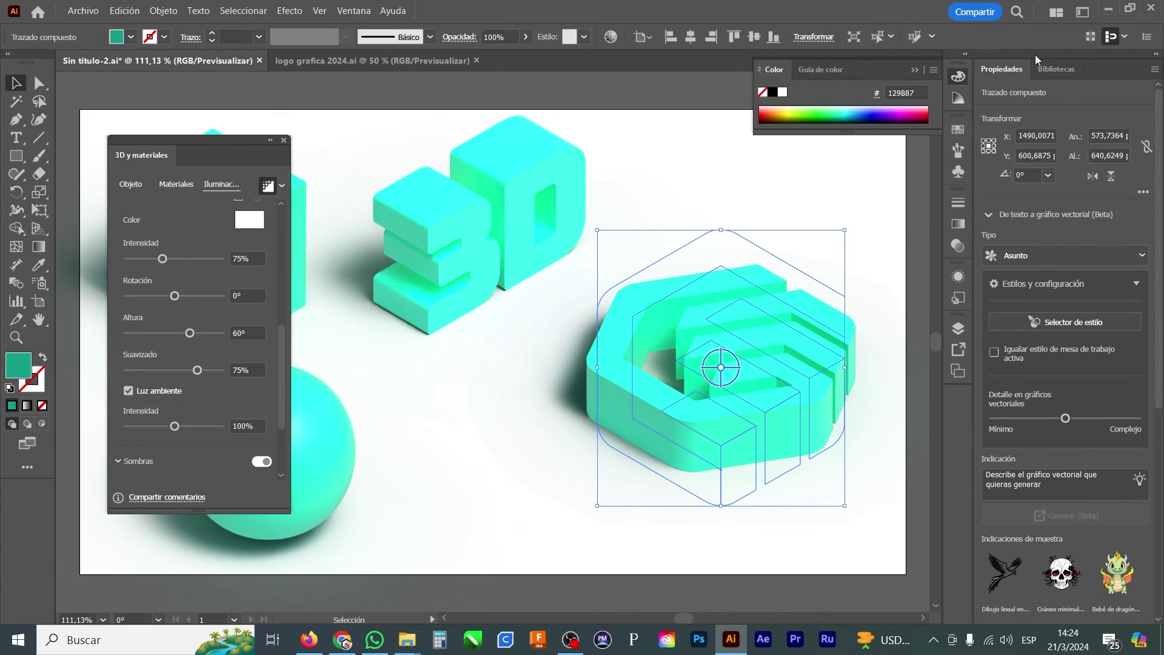
Step: Move the dark teal logo copy straight down 110 px to Y 710,6875 px so it forms a lower layer
{"action": "key", "text": "shift+Down"}
{"action": "key", "text": "shift+Down"}
{"action": "key", "text": "shift+Down"}
{"action": "key", "text": "shift+Down"}
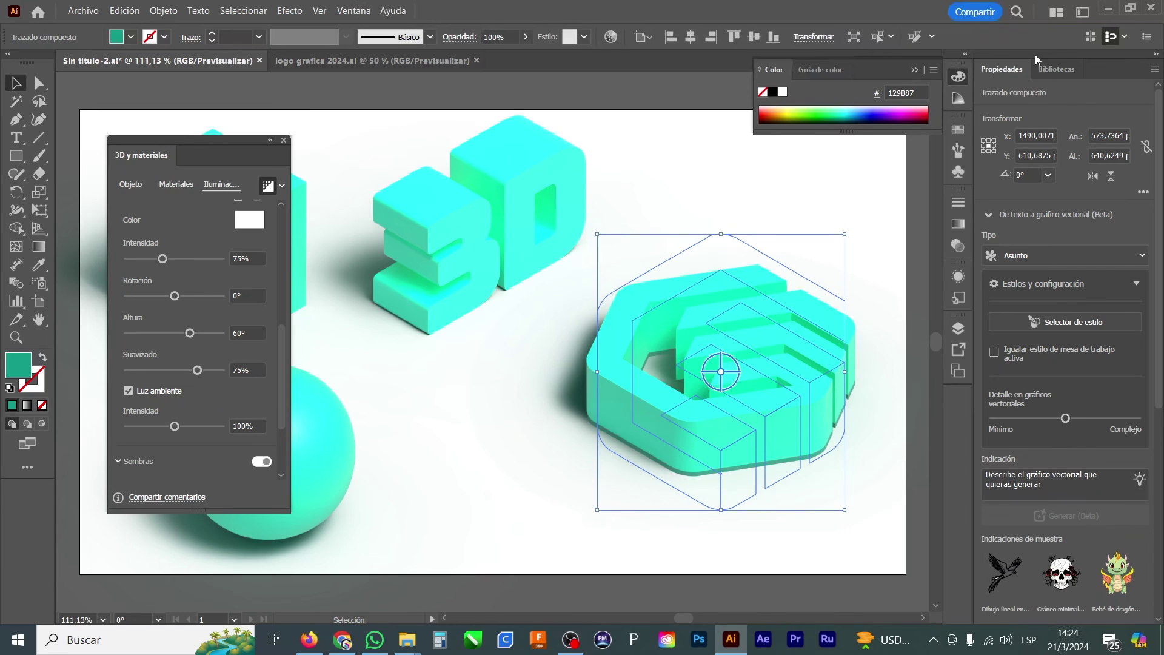
{"action": "key", "text": "shift+Down"}
{"action": "key", "text": "shift+Down"}
{"action": "key", "text": "shift+Down"}
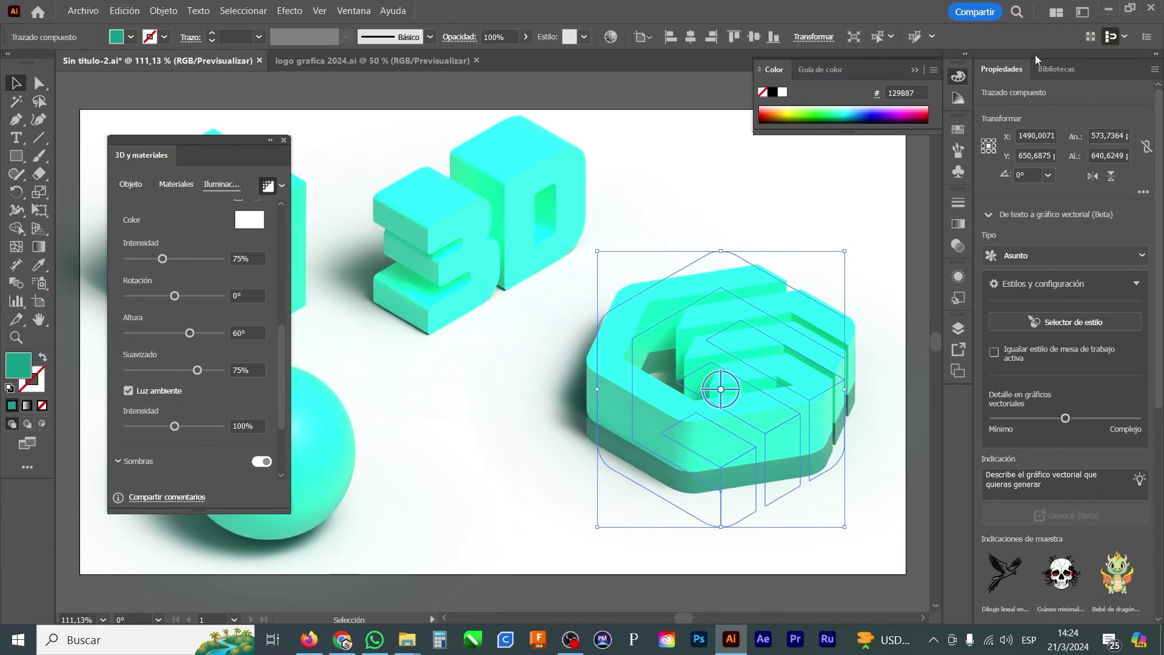
{"action": "key", "text": "shift+Down"}
{"action": "key", "text": "shift+Down"}
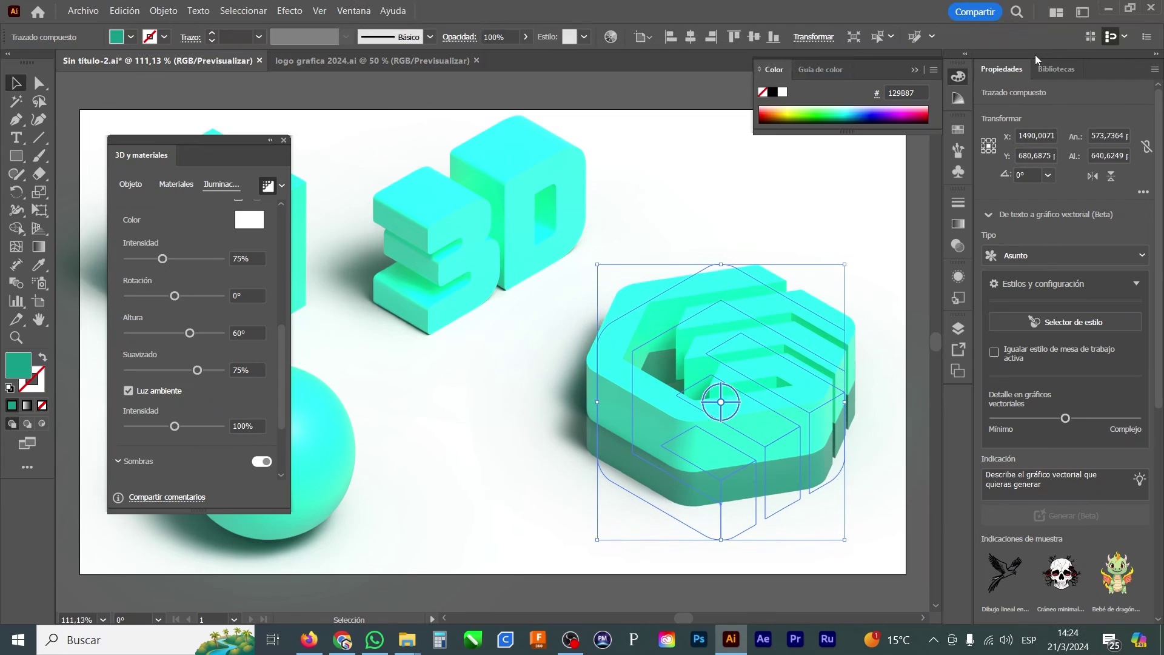
{"action": "key", "text": "shift+Down"}
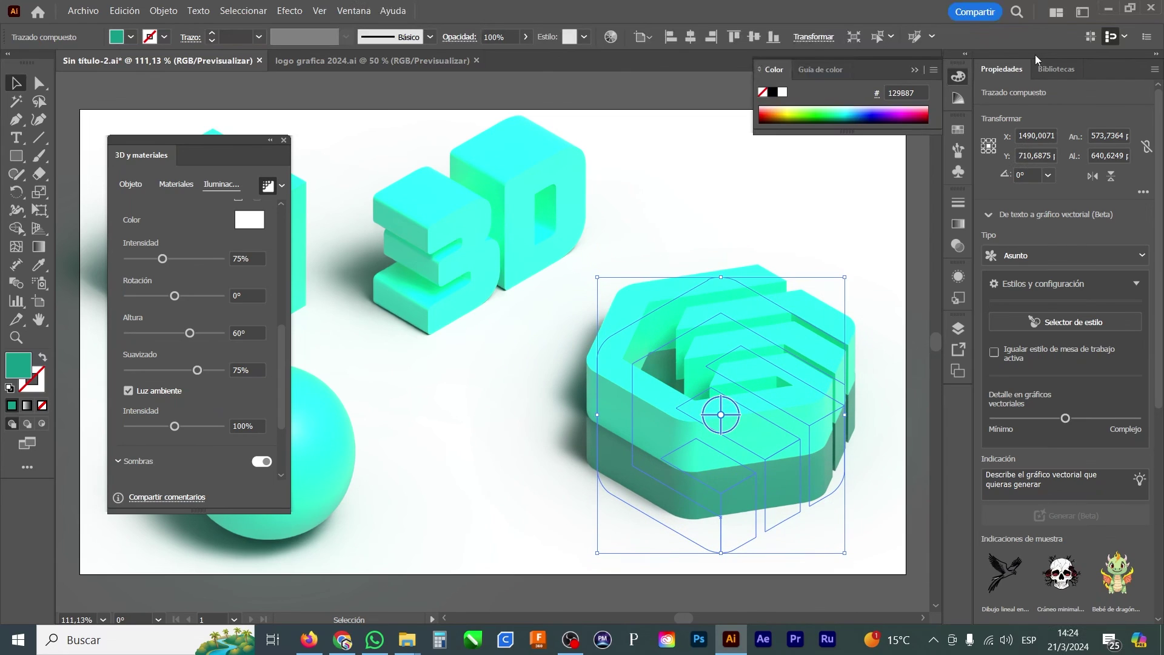
Step: Turn off the shadows of the upper turquoise logo symbol and deselect it
{"action": "left_click", "coordinate": [826, 173]}
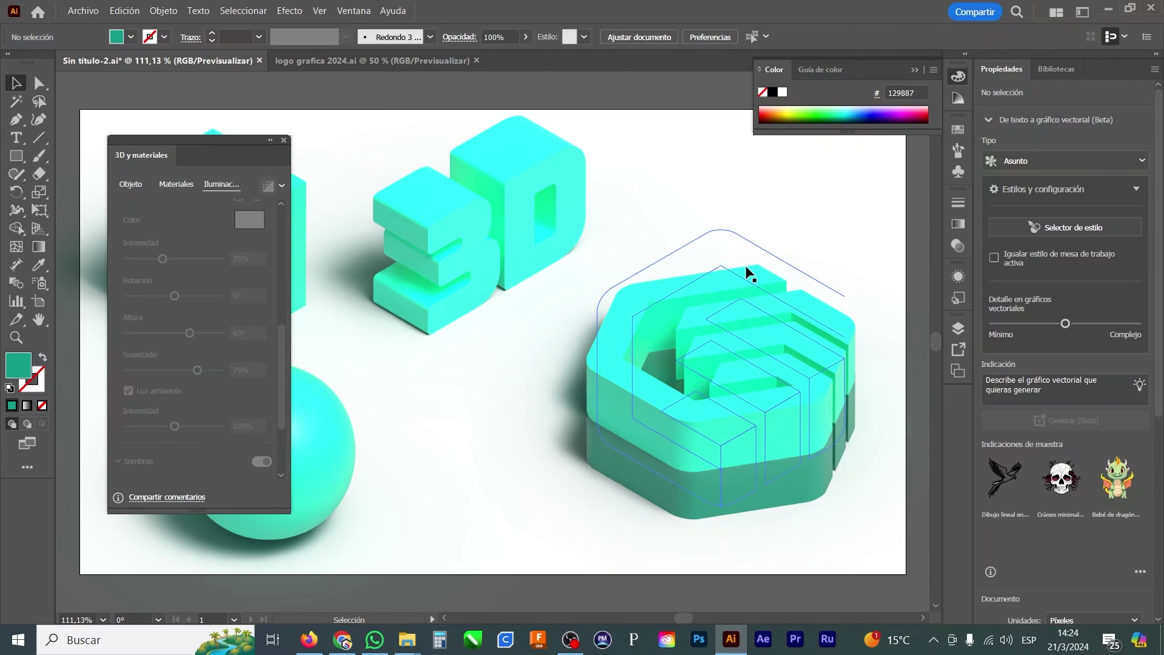
{"action": "left_click", "coordinate": [746, 267]}
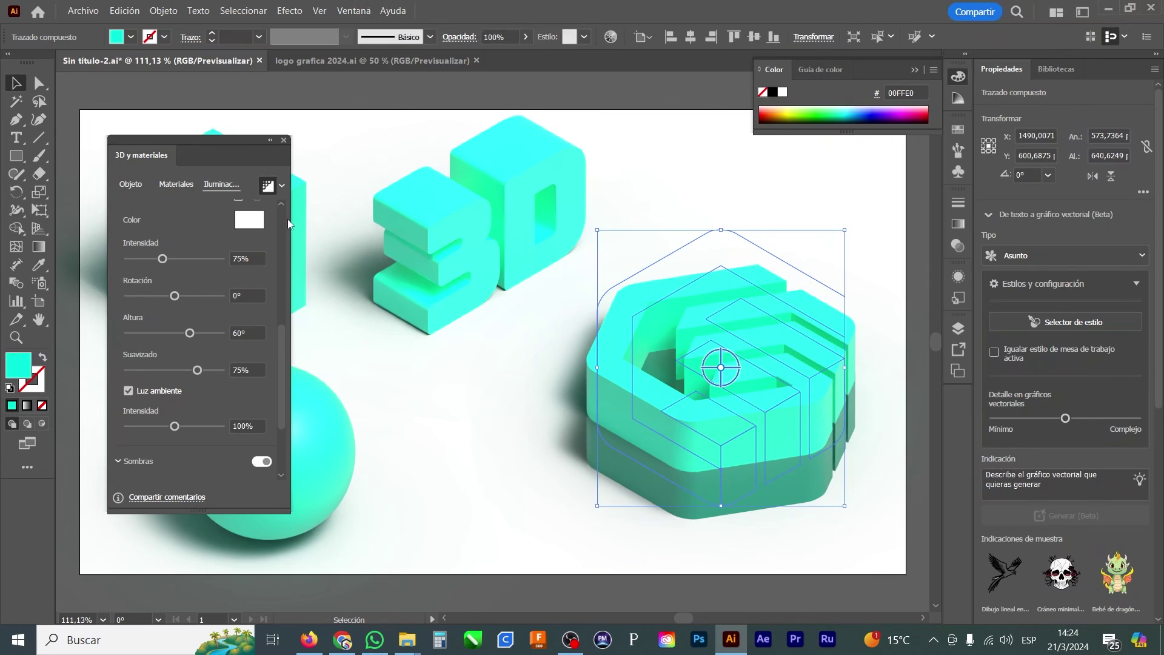
{"action": "left_click", "coordinate": [262, 462]}
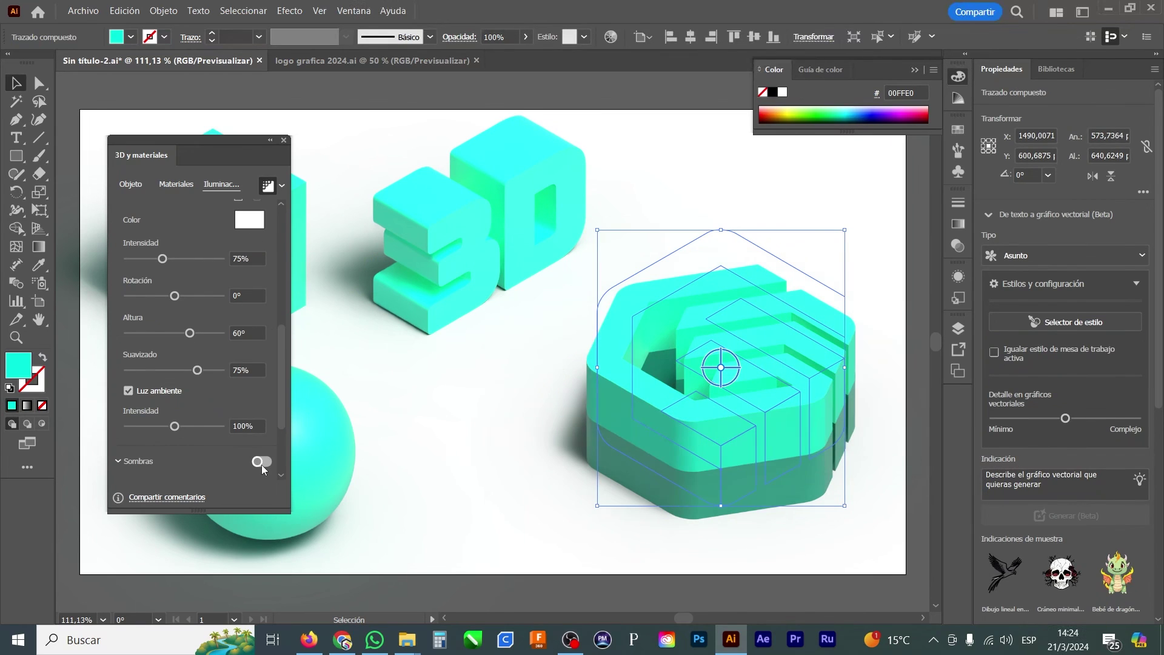
{"action": "left_click", "coordinate": [728, 180]}
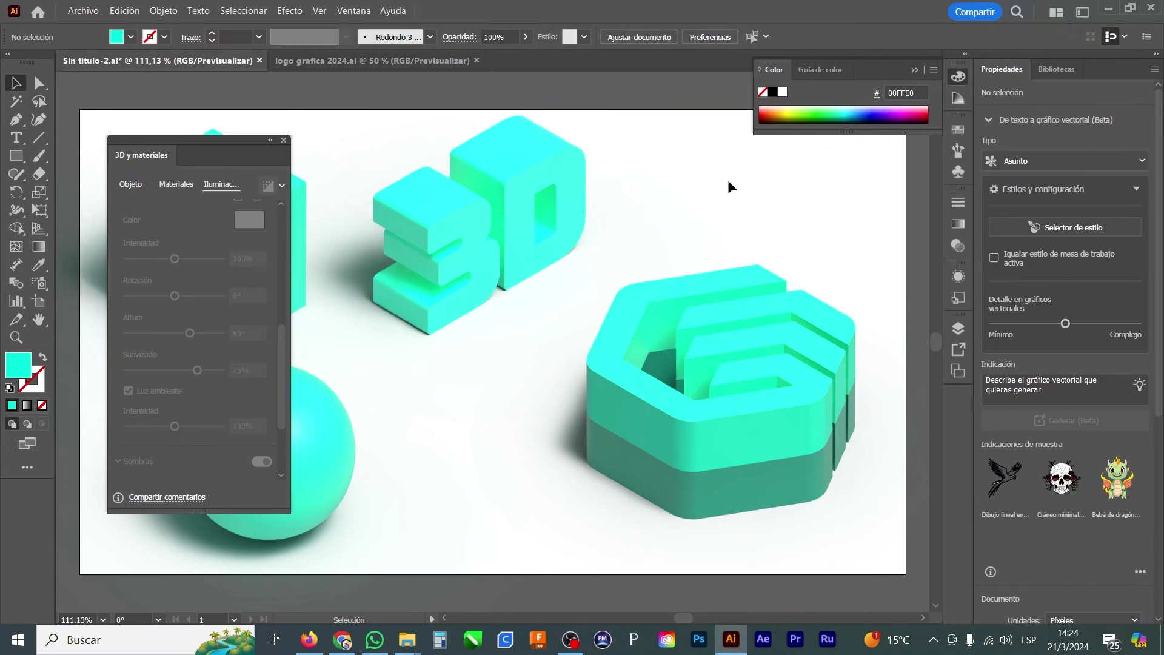